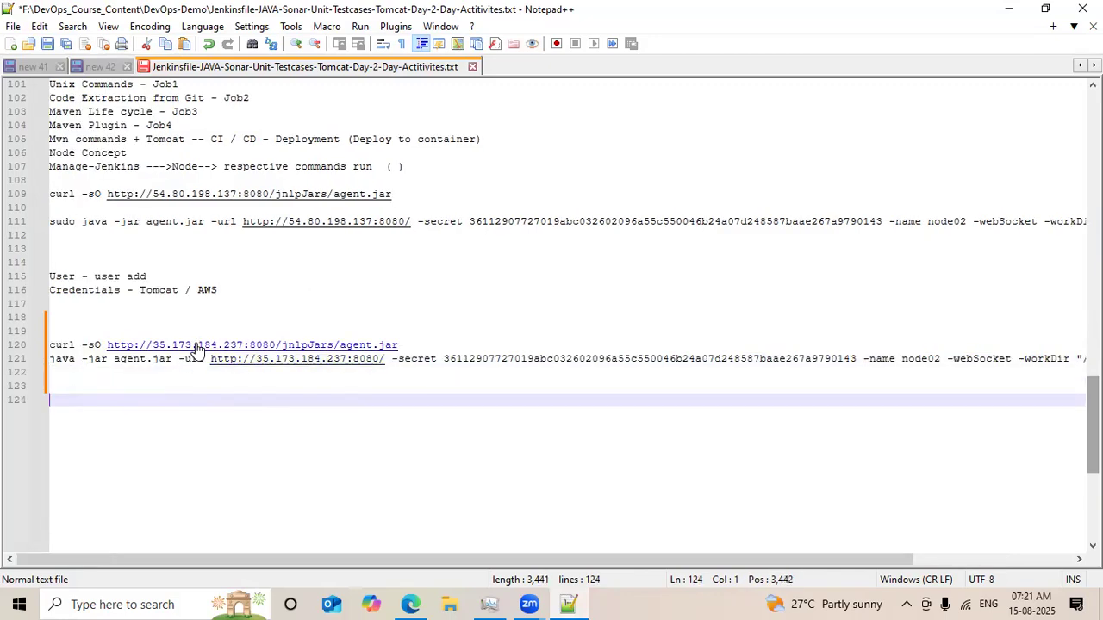
Copy the Jenkins server's current IP address 54.167.213.157 from the agent page's address bar.
left_click(1009, 9)
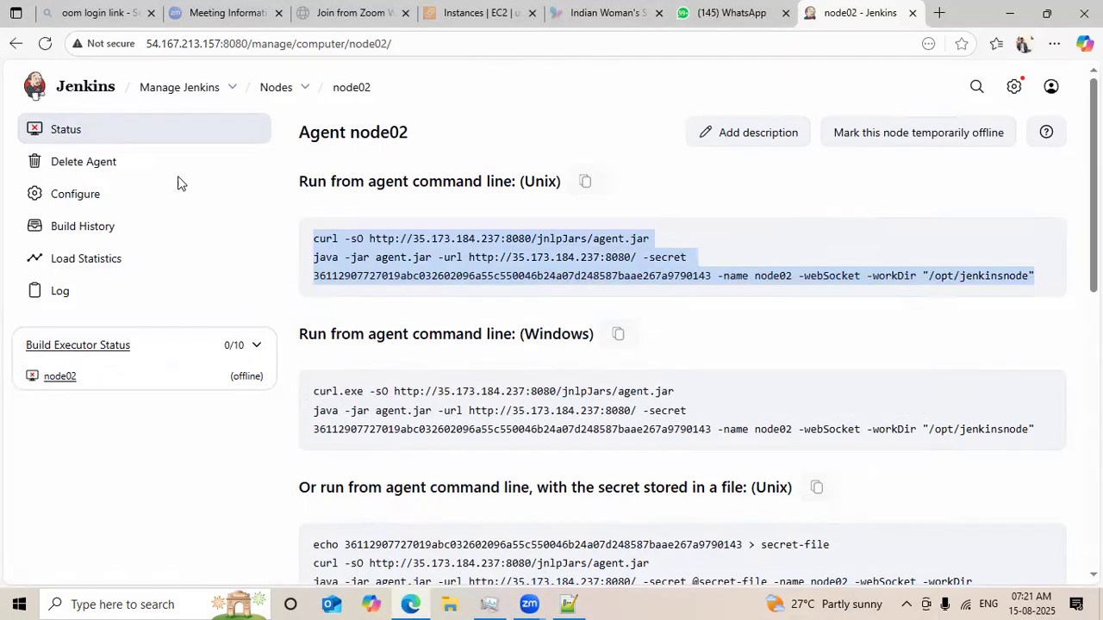
double_click(219, 45)
key("ctrl+c")
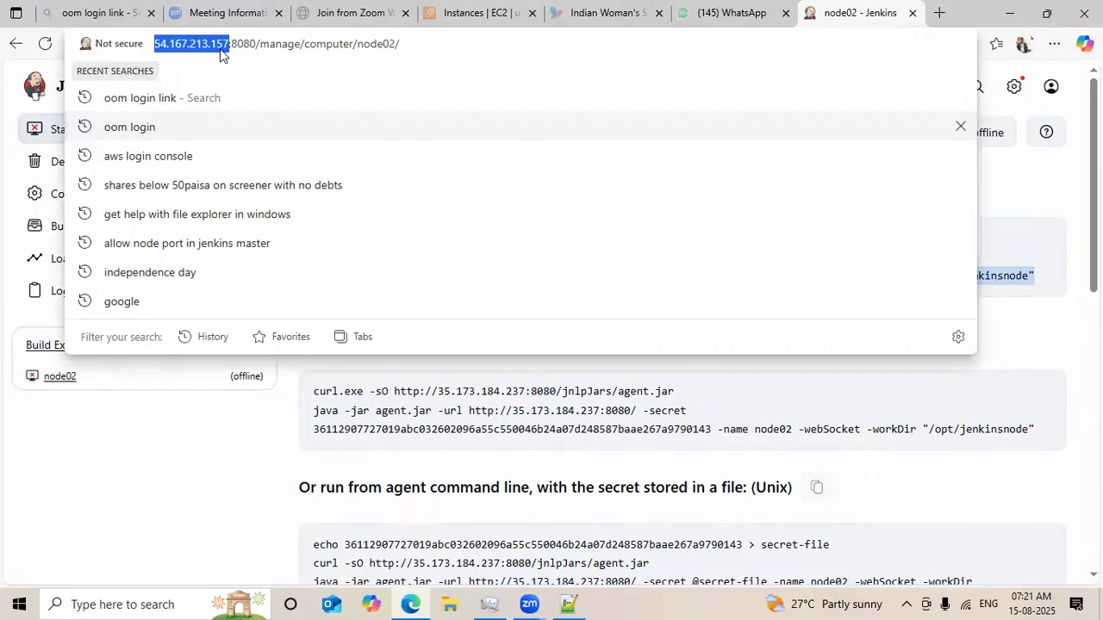
left_click(566, 604)
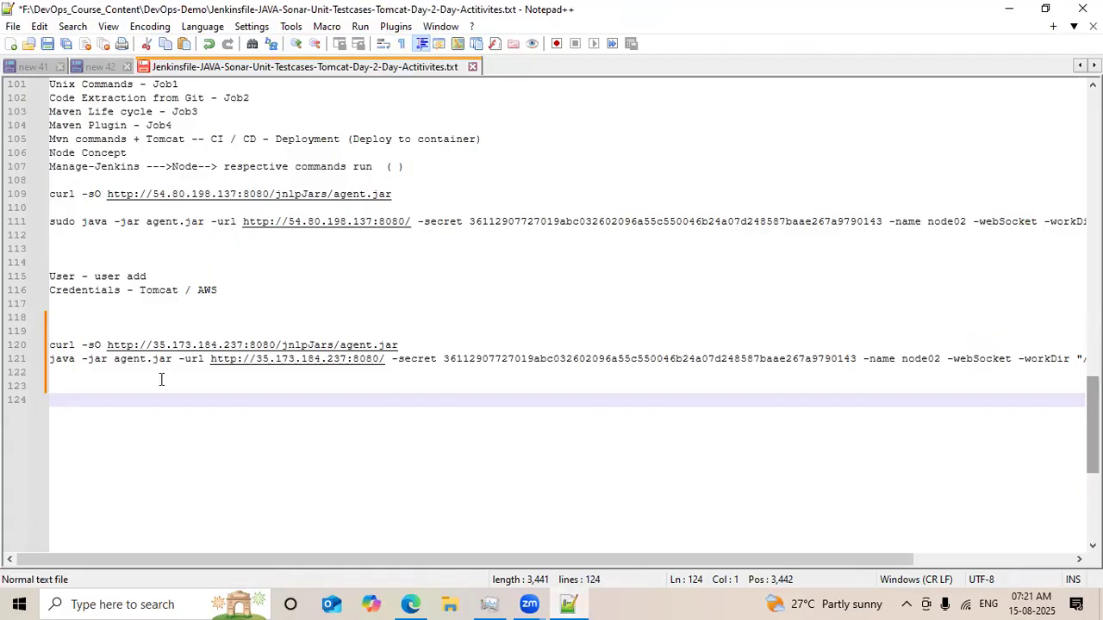
Replace the old IP address in the curl agent.jar download URL on line 120 with the copied address.
left_click(104, 344)
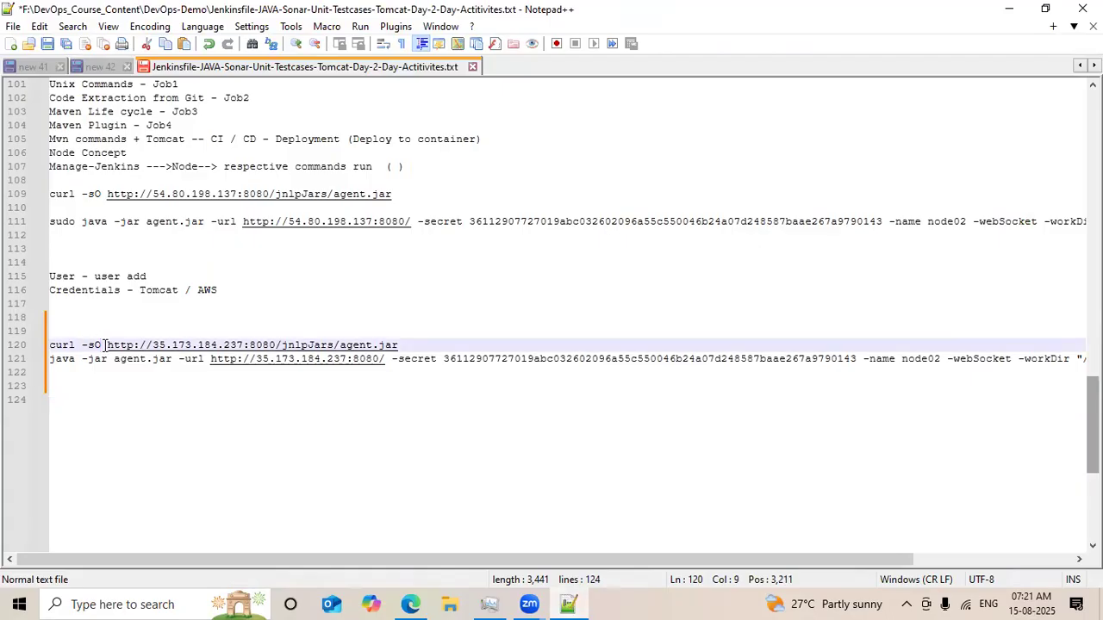
key("Right")
key("Right")
key("Right")
key("Right")
key("Right")
key("Right")
key("Right")
key("Right")
key("Right")
key("Right")
key("Right")
key("Right")
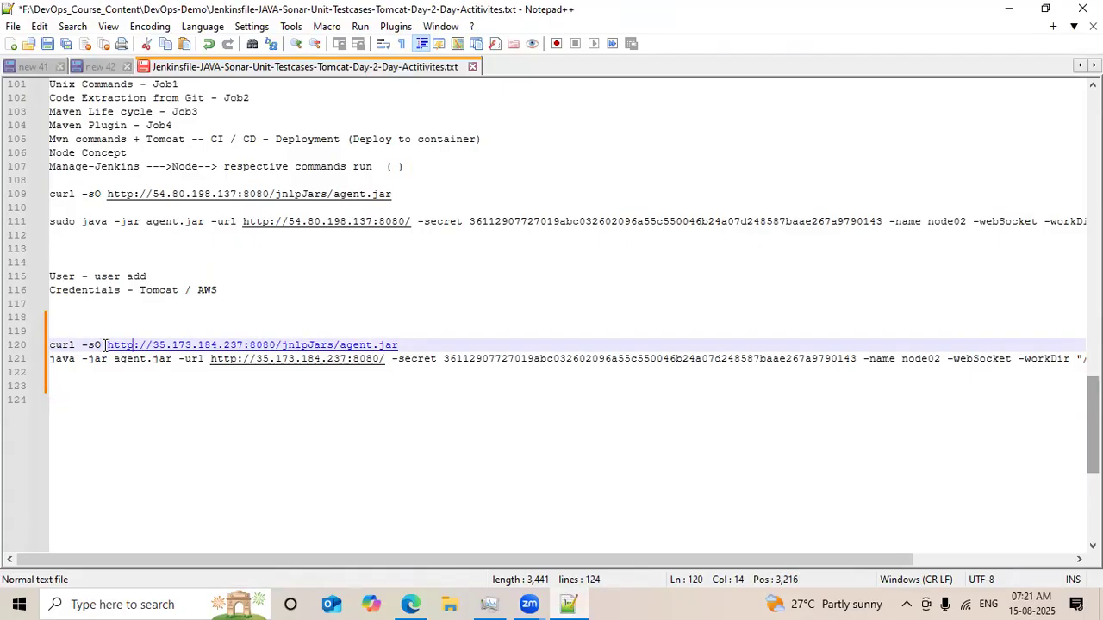
key("Right")
key("Right")
key("Right")
key("Right")
key("Right")
key("Right")
key("Right")
key("Right")
key("Right")
key("Right")
key("BackSpace")
key("BackSpace")
key("BackSpace")
key("BackSpace")
key("BackSpace")
key("BackSpace")
key("BackSpace")
key("BackSpace")
key("BackSpace")
key("BackSpace")
key("BackSpace")
key("BackSpace")
key("BackSpace")
key("BackSpace")
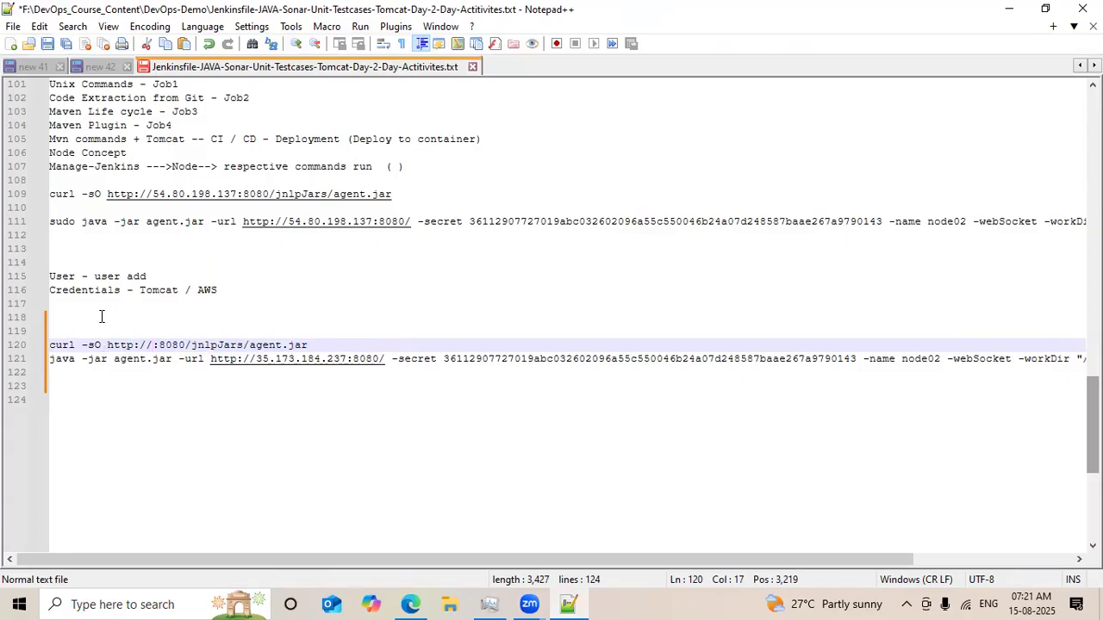
key("ctrl+v")
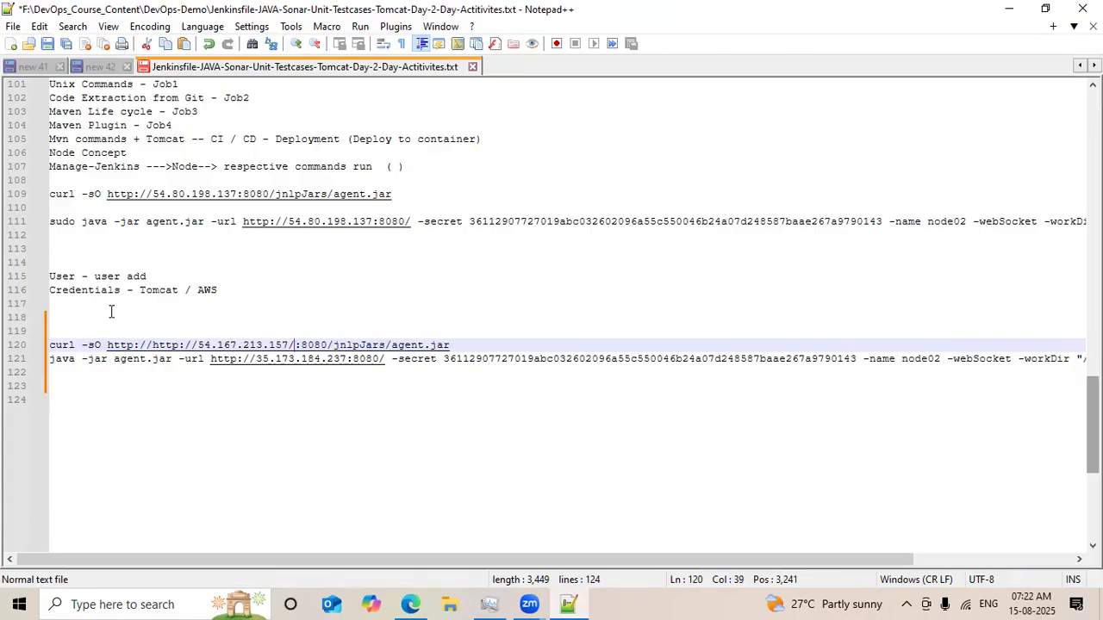
key("Left")
key("Left")
key("Left")
key("Left")
key("Left")
key("Left")
key("Left")
key("Left")
key("Left")
key("Left")
key("Left")
key("Left")
key("Left")
key("Left")
key("Left")
key("Left")
key("Left")
key("Left")
key("Left")
key("Left")
key("Left")
key("Left")
key("BackSpace")
key("BackSpace")
key("BackSpace")
key("BackSpace")
key("BackSpace")
key("BackSpace")
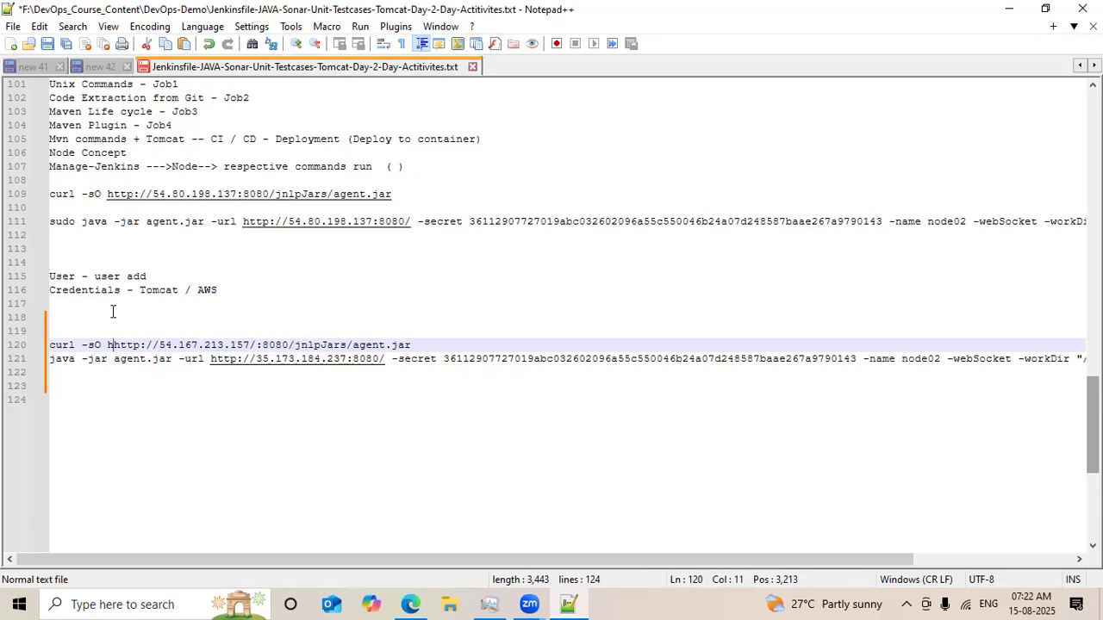
key("BackSpace")
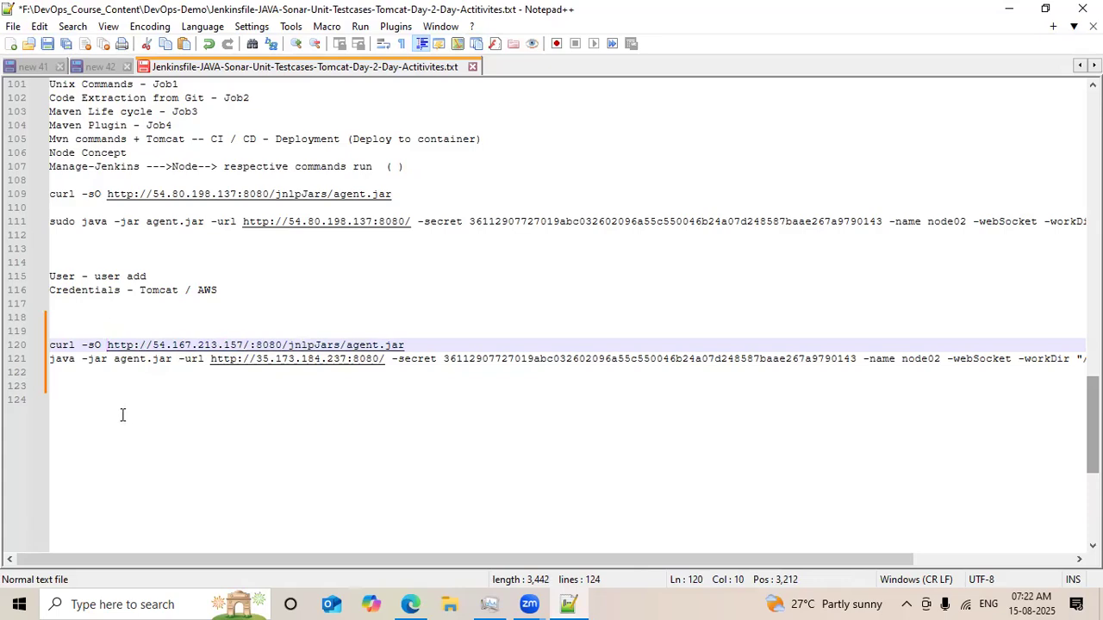
Replace the IP in the java agent command's -url with 54.167.213.157 and prefix the command with sudo.
left_click(67, 358)
key("Right")
key("Right")
key("Right")
key("Right")
key("Right")
key("Right")
key("Right")
key("Right")
key("Right")
key("Right")
key("Right")
key("Right")
key("Right")
key("Right")
key("Right")
key("Right")
key("Right")
key("Right")
key("Right")
key("Right")
key("Right")
key("Right")
key("Right")
key("Right")
key("Right")
key("Right")
key("Right")
key("Right")
key("Right")
key("Right")
key("Right")
key("Right")
key("Right")
key("Right")
key("Right")
key("Right")
key("Right")
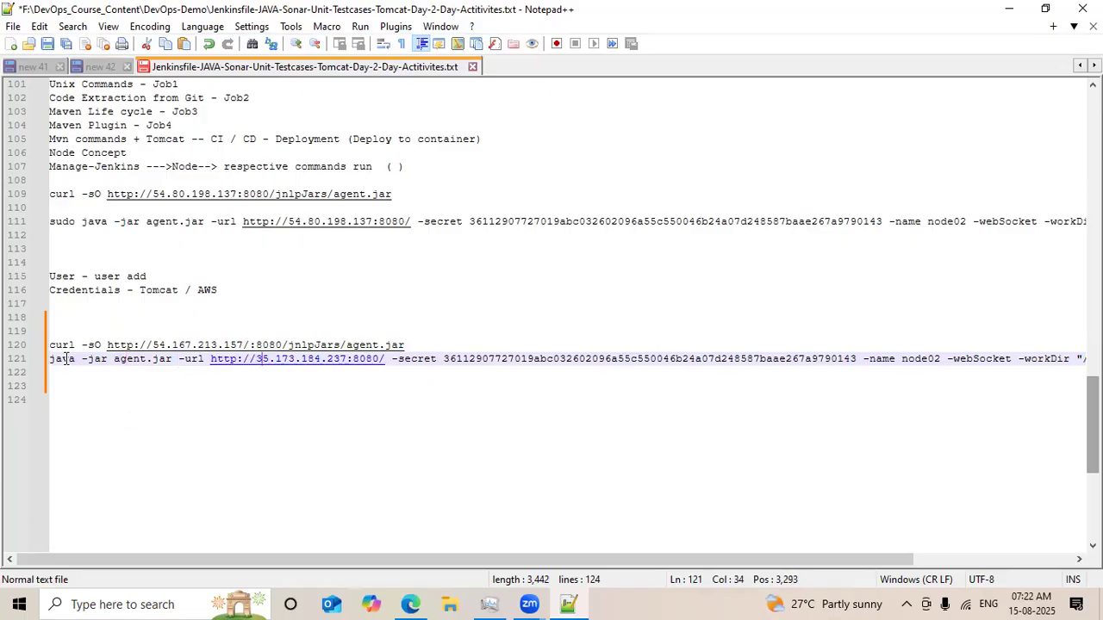
key("Right")
key("Right")
key("Left")
key("Left")
key("BackSpace")
key("BackSpace")
key("BackSpace")
key("BackSpace")
key("BackSpace")
key("BackSpace")
key("BackSpace")
key("BackSpace")
key("BackSpace")
key("BackSpace")
key("BackSpace")
key("BackSpace")
key("BackSpace")
key("BackSpace")
key("BackSpace")
key("BackSpace")
key("BackSpace")
key("BackSpace")
key("BackSpace")
key("BackSpace")
key("BackSpace")
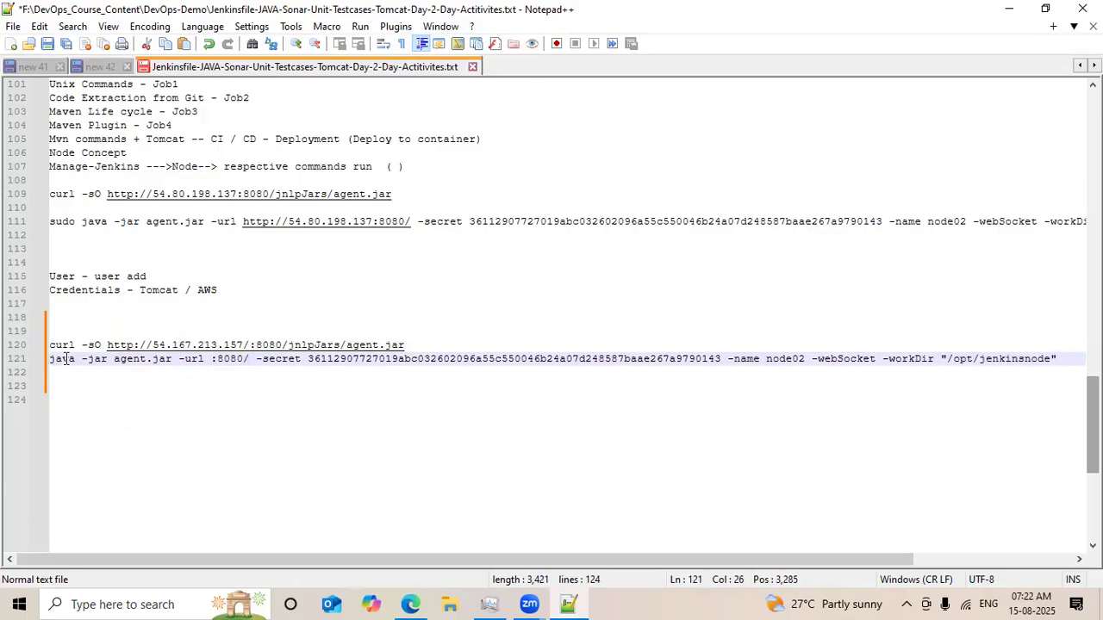
key("ctrl+v")
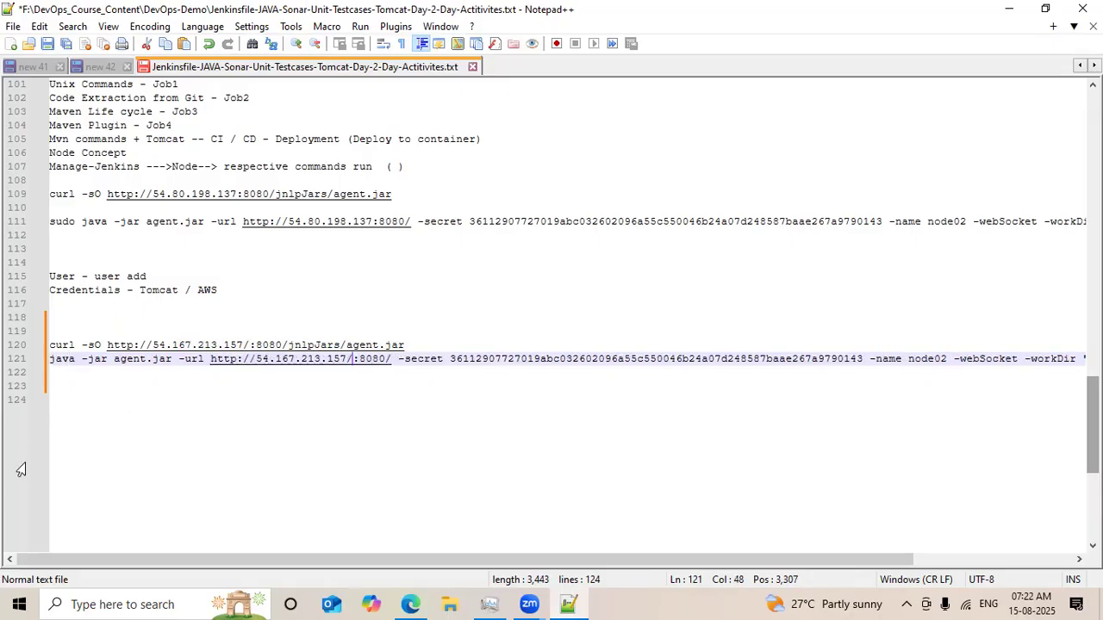
left_click(50, 360)
type("sudo")
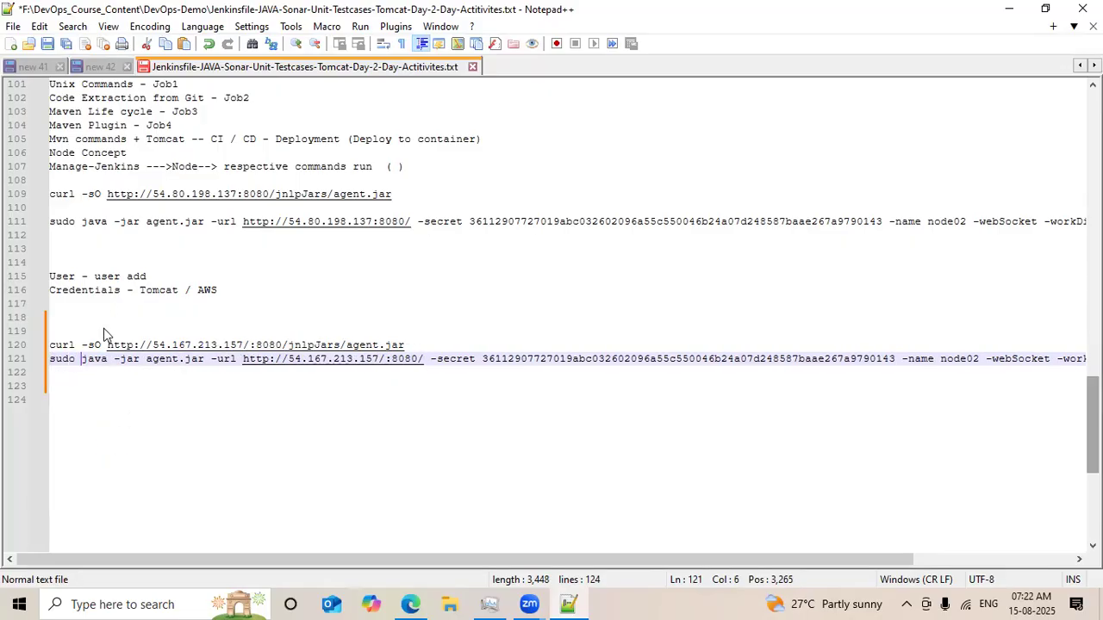
Select the batch04-node02 EC2 instance, open its Connect page, and copy the SSH client example command.
left_click(1009, 8)
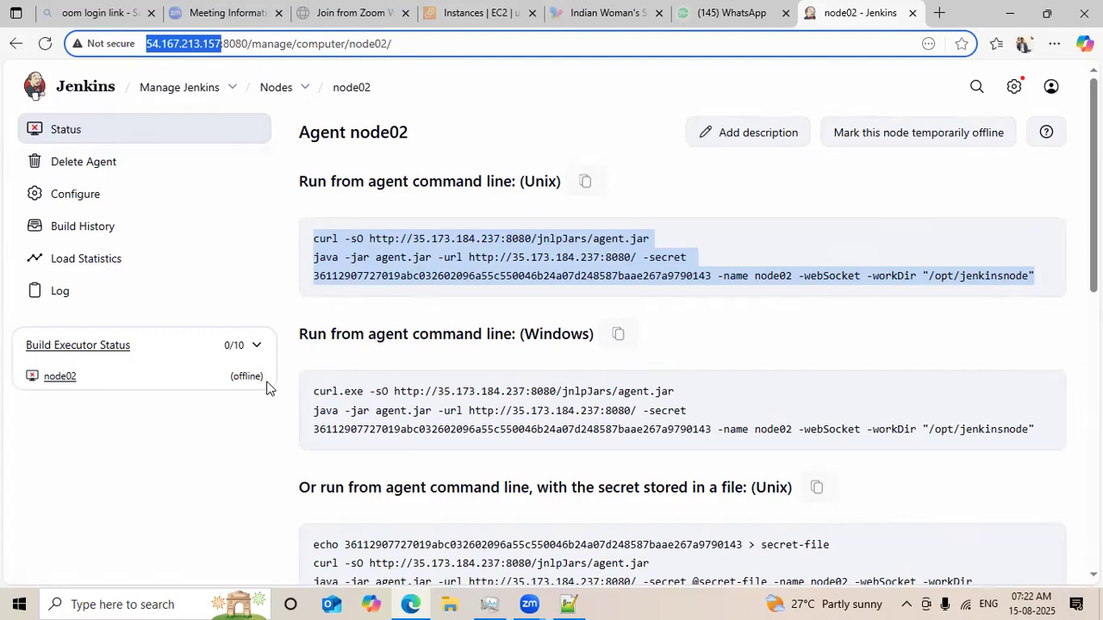
left_click(435, 21)
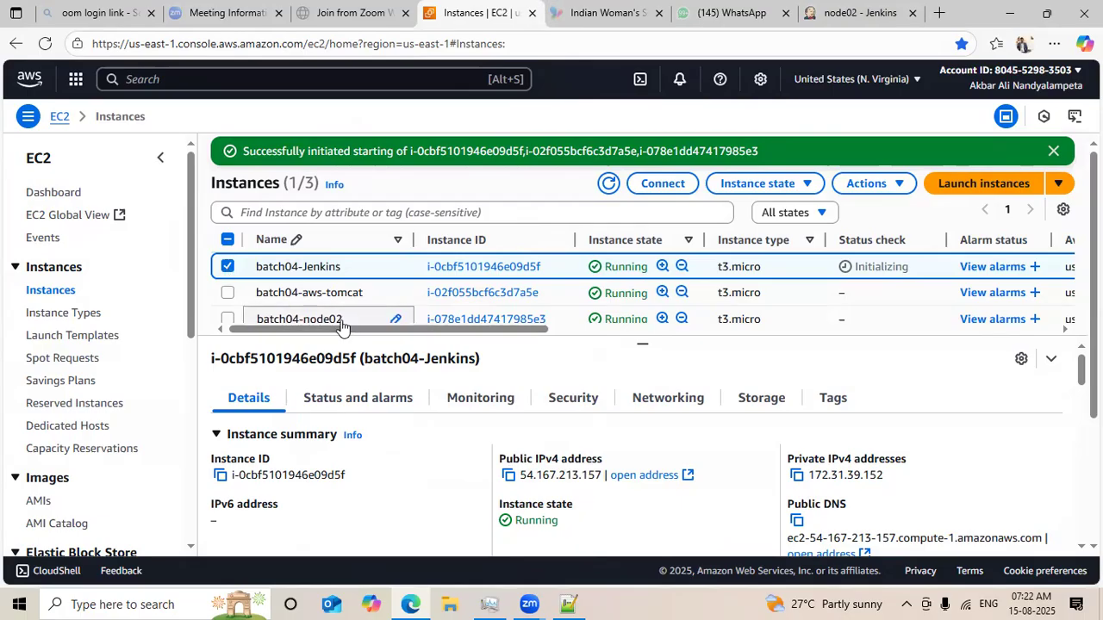
left_click(228, 268)
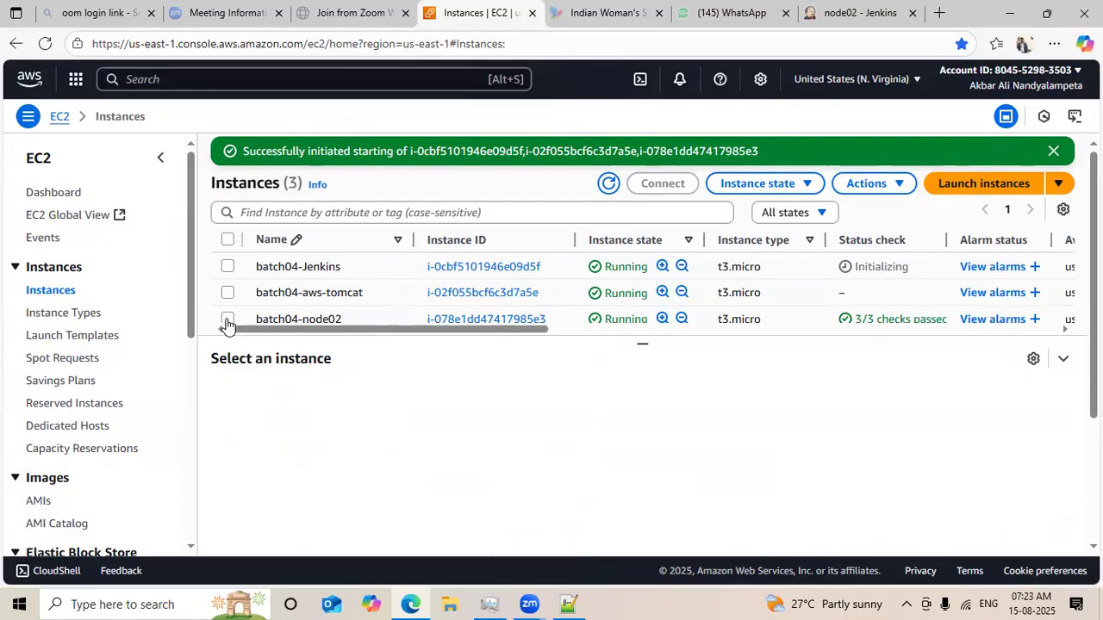
left_click(227, 321)
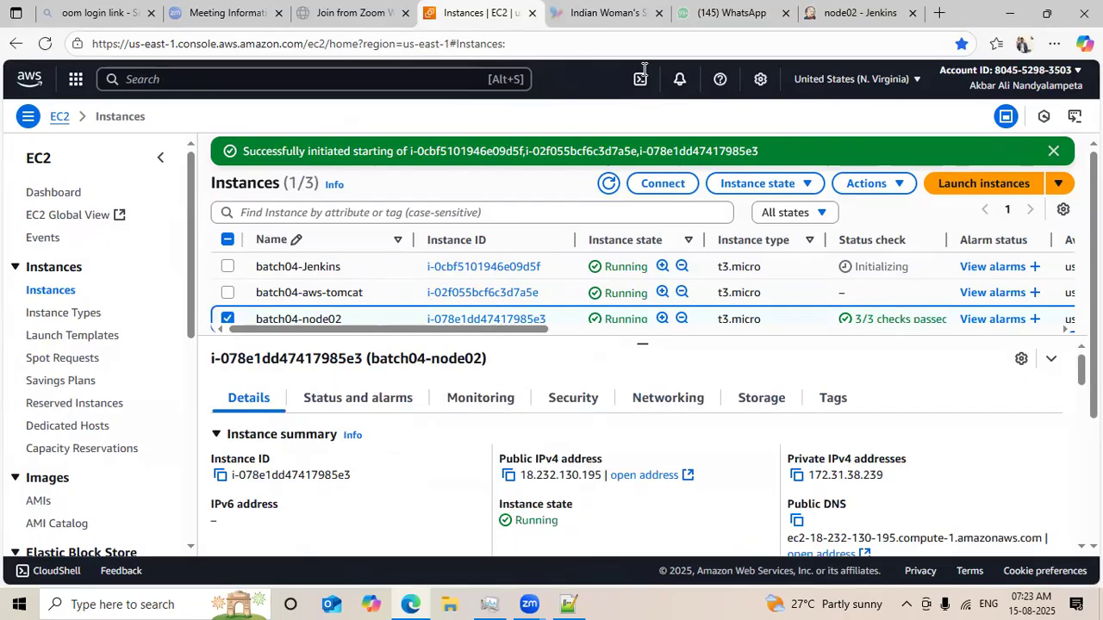
left_click(662, 184)
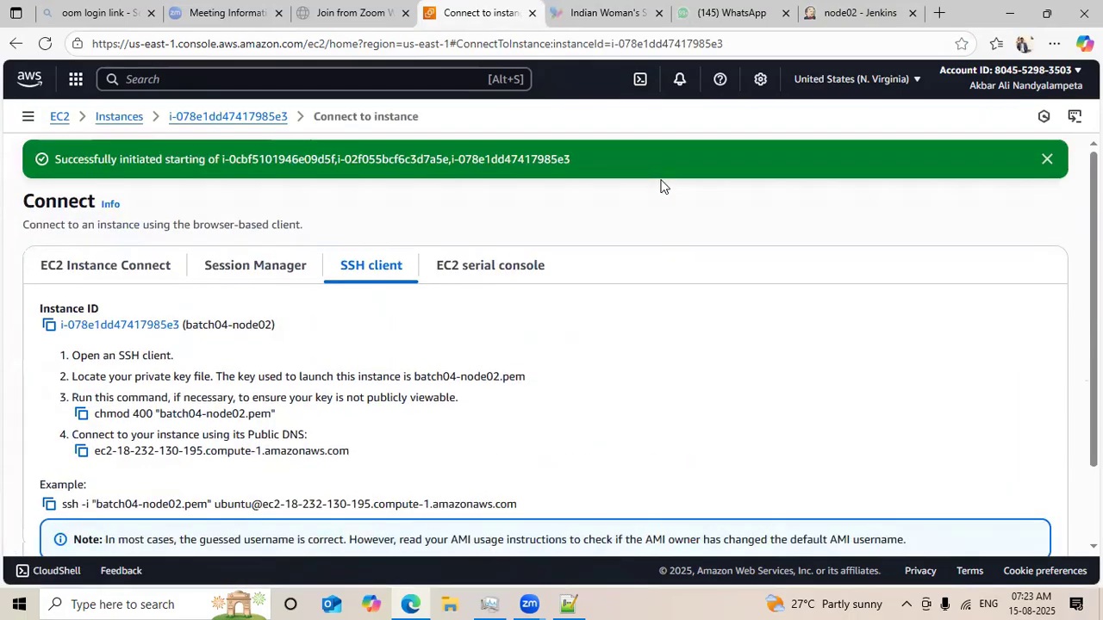
left_click(49, 505)
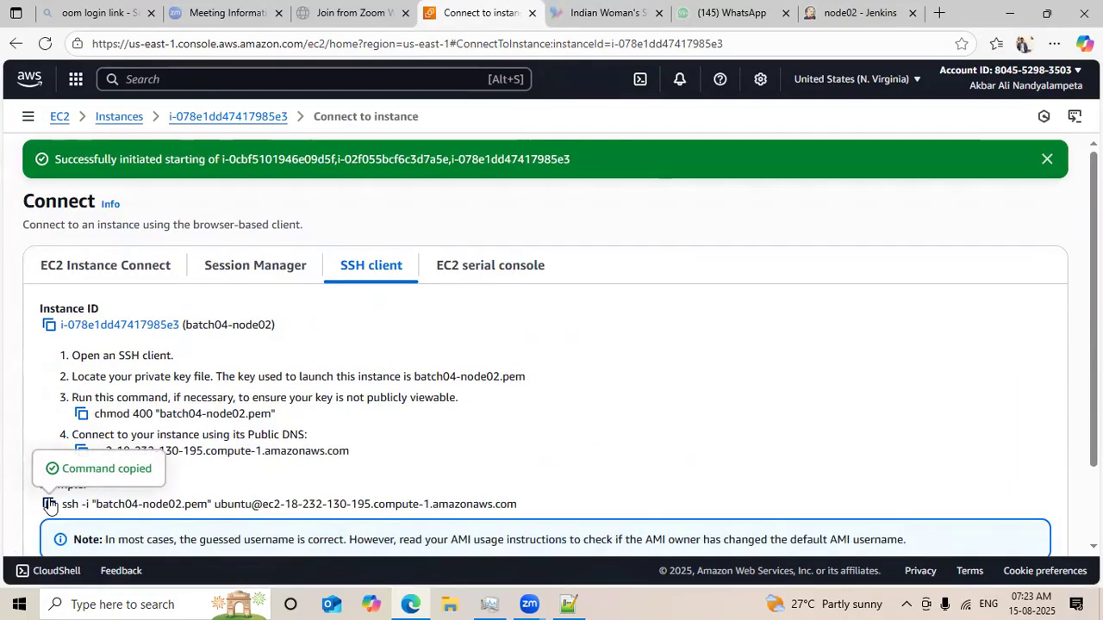
Launch Git Bash from the Windows search and close the extra terminal window.
left_click(182, 604)
type("gitbash")
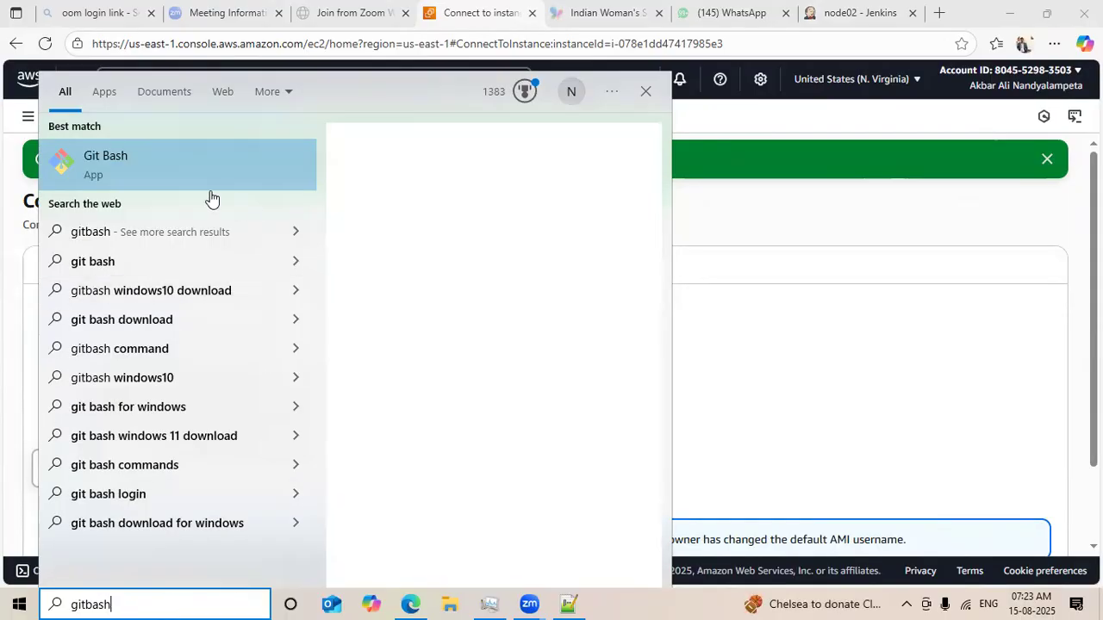
left_click(385, 293)
left_click(385, 293)
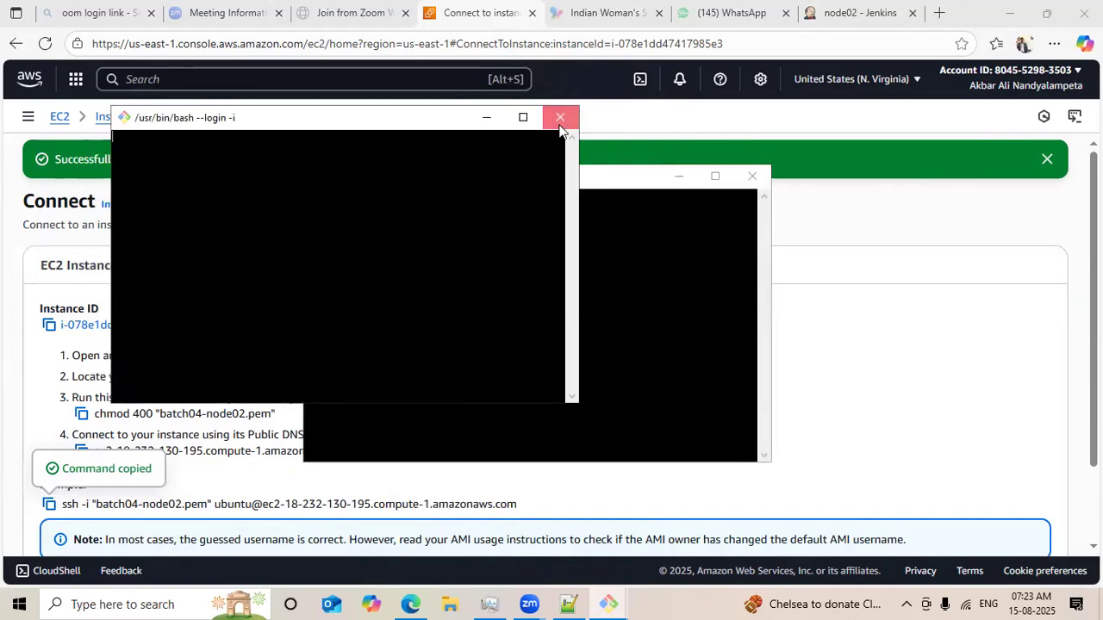
left_click(560, 118)
left_click(573, 370)
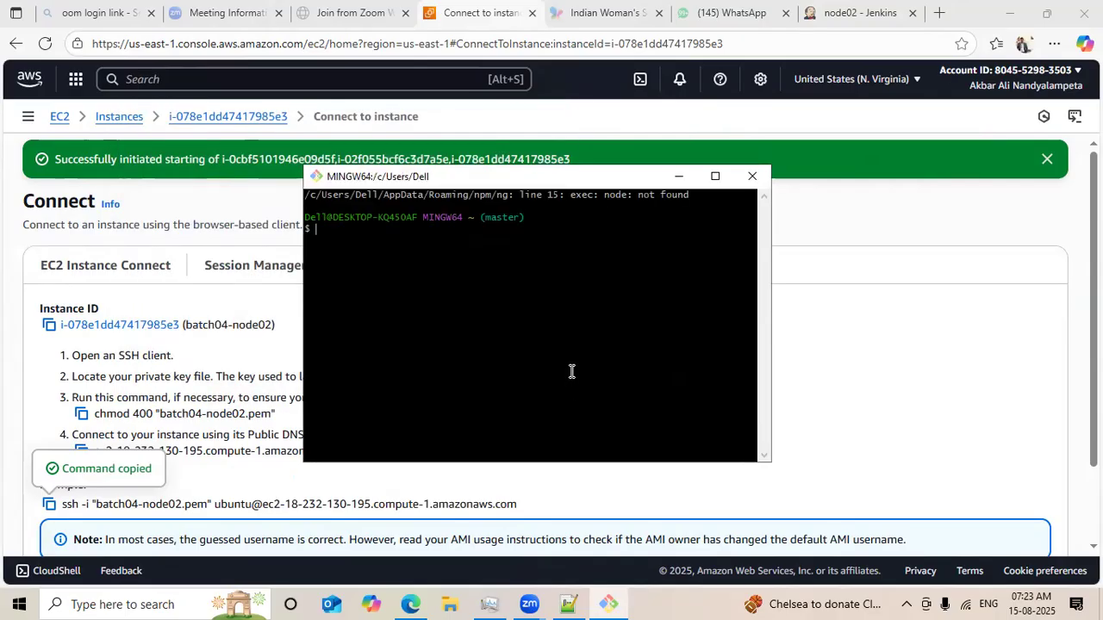
Enlarge the terminal font and change into the downloads directory.
key("ctrl+equal")
key("ctrl+equal")
key("ctrl+equal")
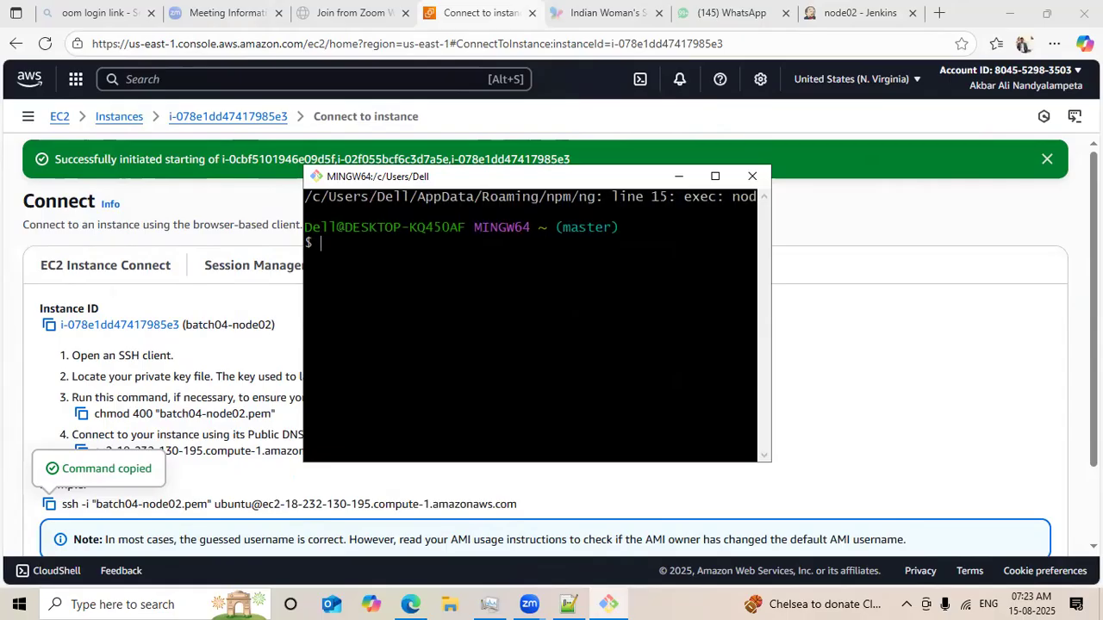
key("ctrl+equal")
type("cd downloads")
key("Return")
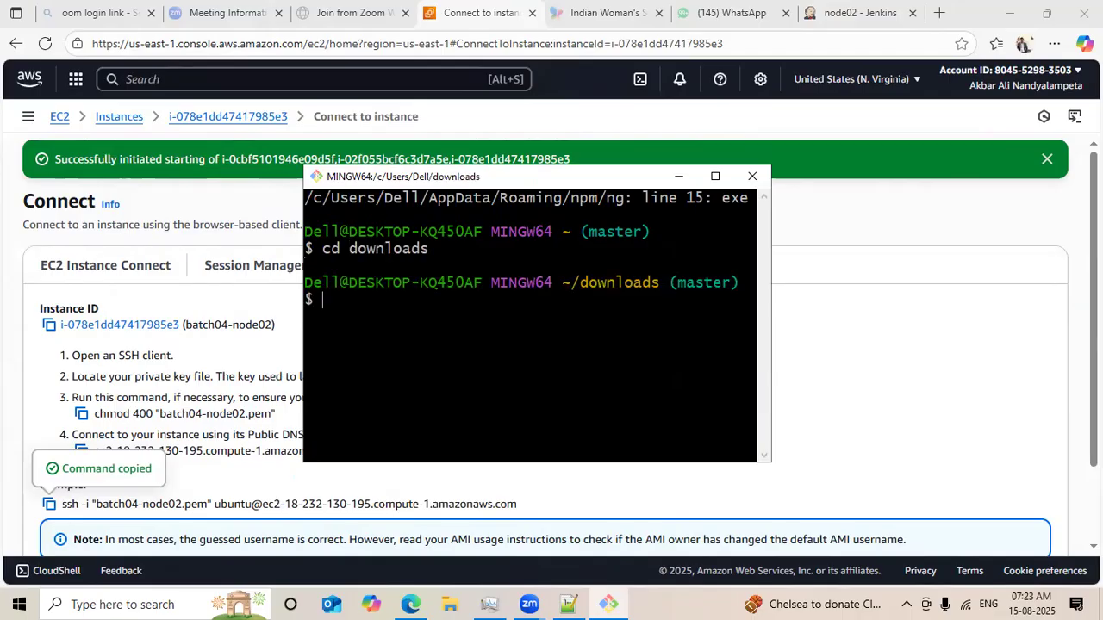
Paste and run the SSH command to connect to batch04-node02, accepting the host key with yes.
right_click(530, 335)
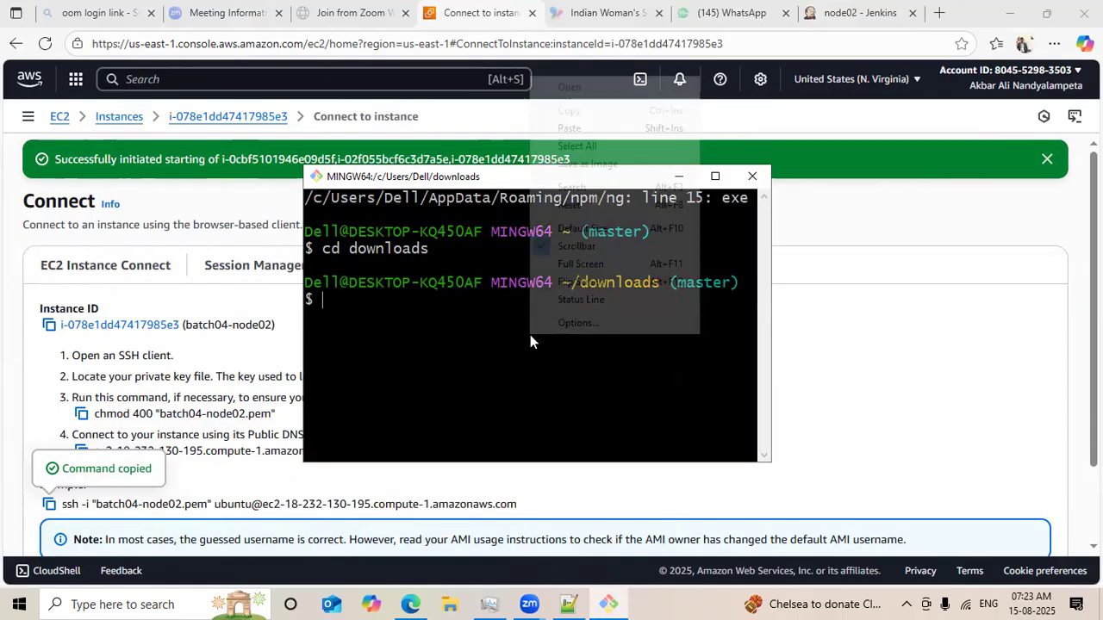
double_click(577, 127)
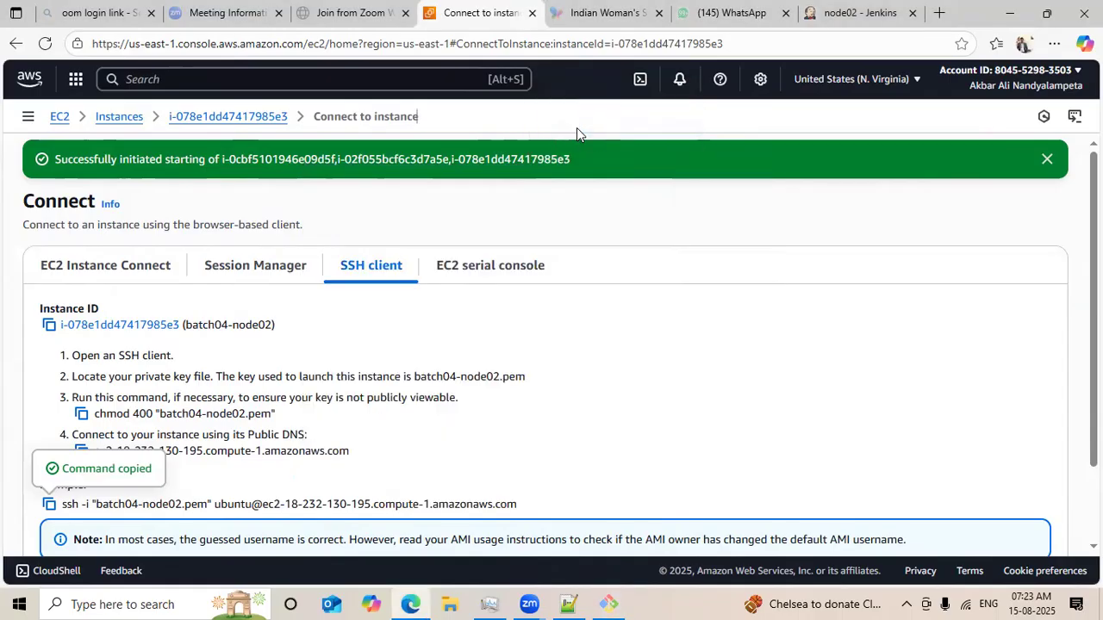
left_click(603, 602)
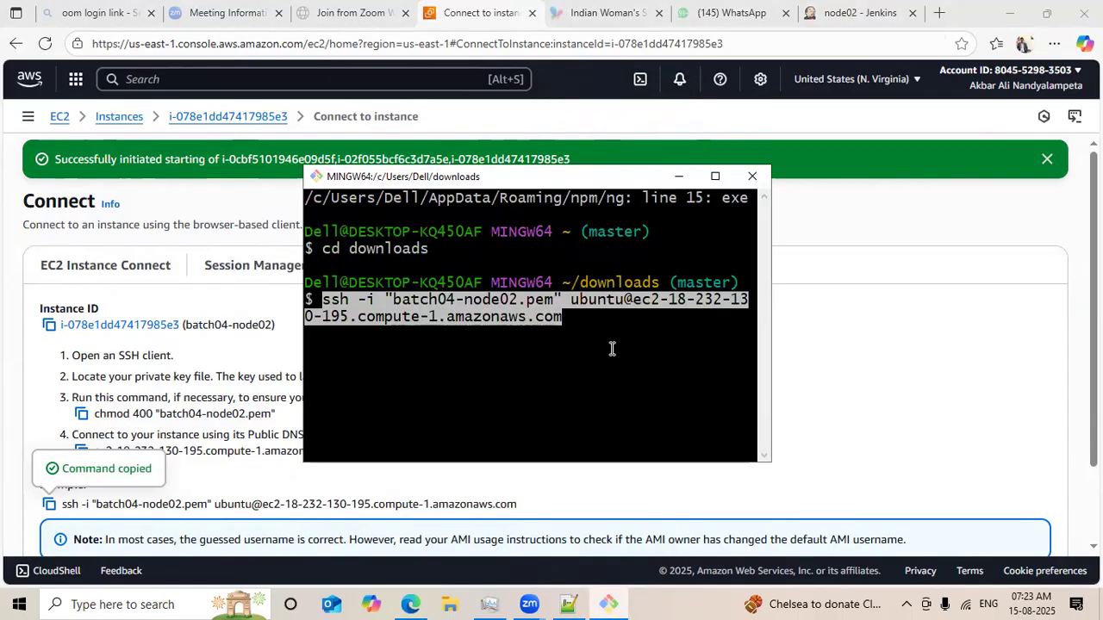
key("Return")
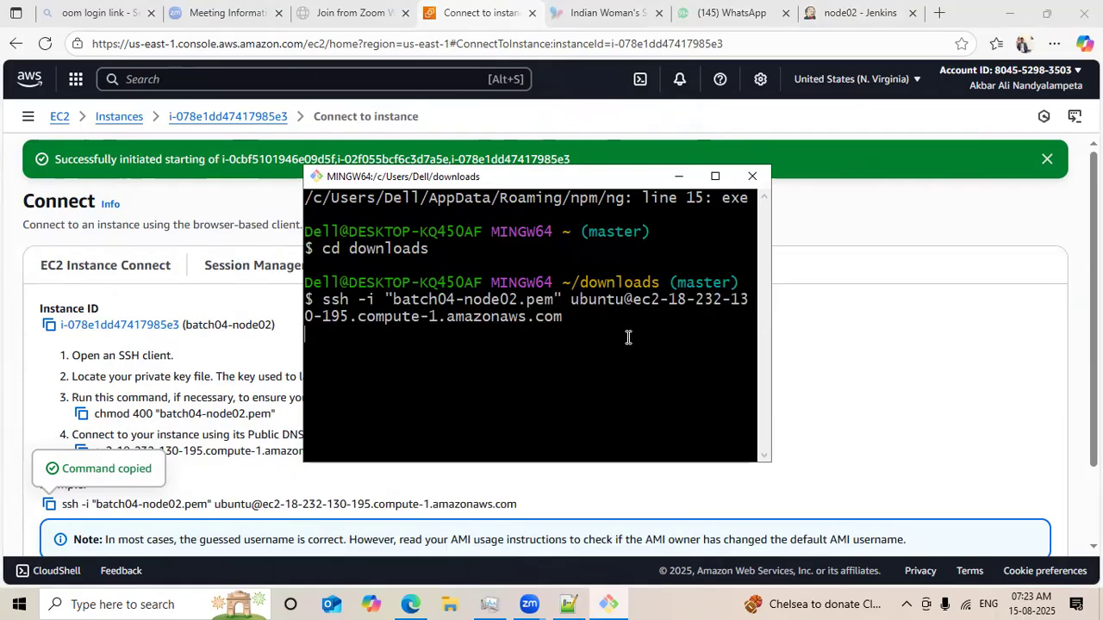
type("yes")
key("Return")
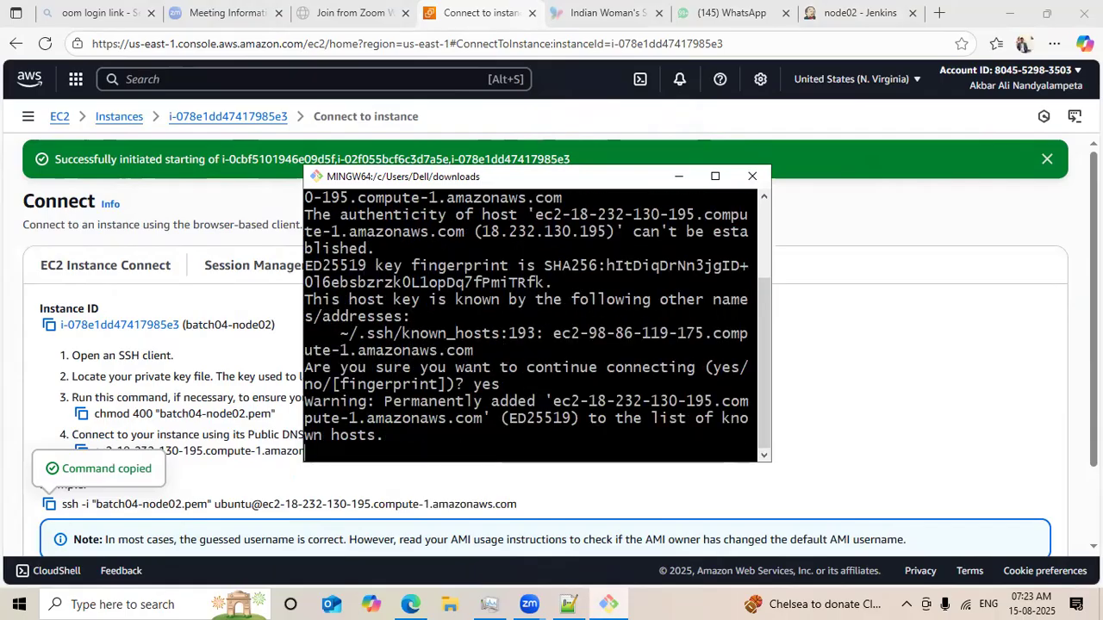
left_click(710, 182)
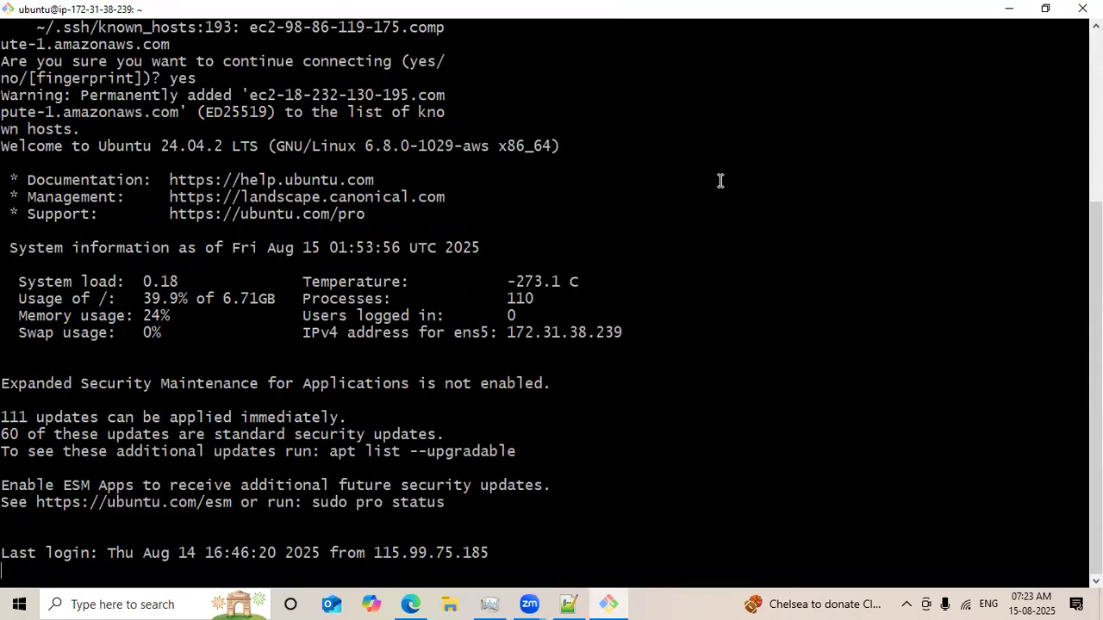
Copy the updated curl agent.jar download command from line 120 of the notes.
left_click(569, 604)
left_click_drag(414, 346, 9, 344)
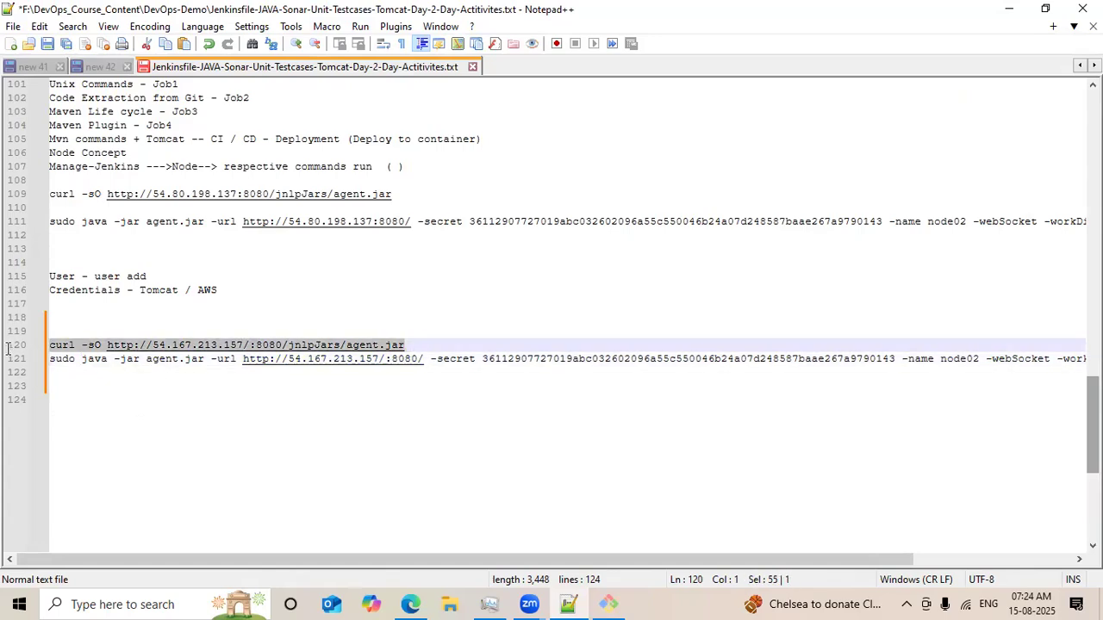
right_click(86, 353)
left_click(132, 243)
left_click(1011, 11)
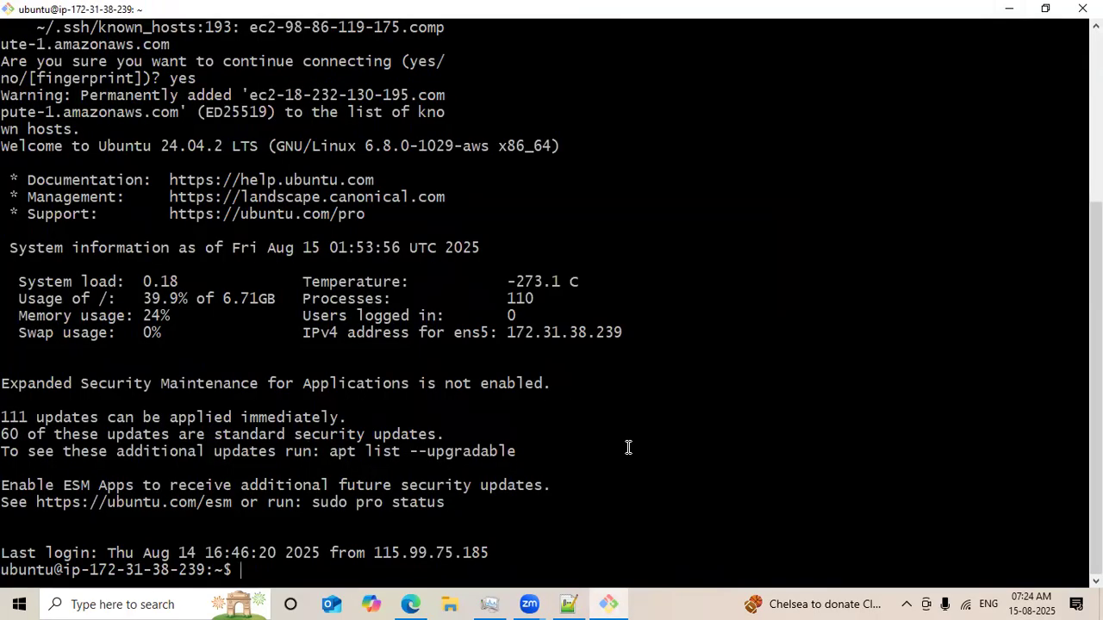
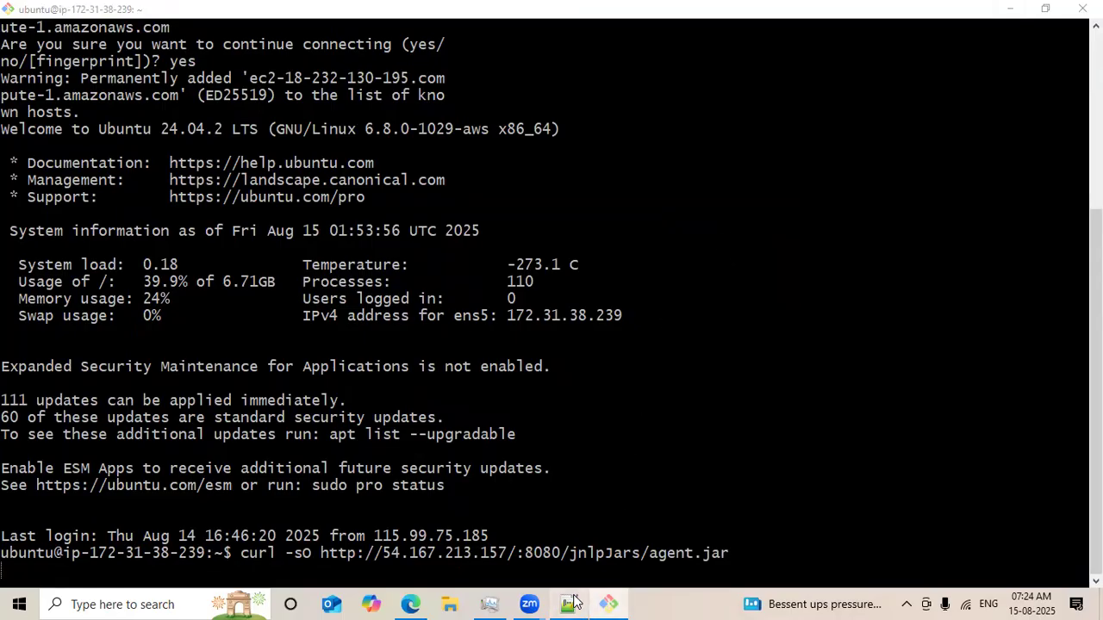
Compare against the Jenkins node02 page and remove the stray slash before :8080 in the curl URL on line 120.
left_click(571, 603)
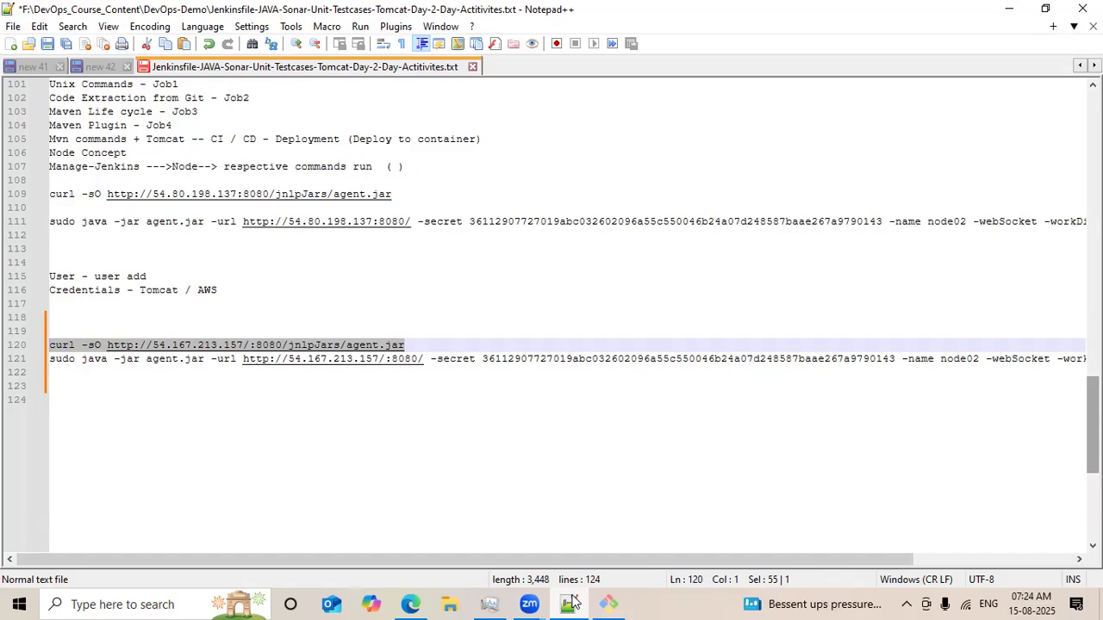
left_click(411, 604)
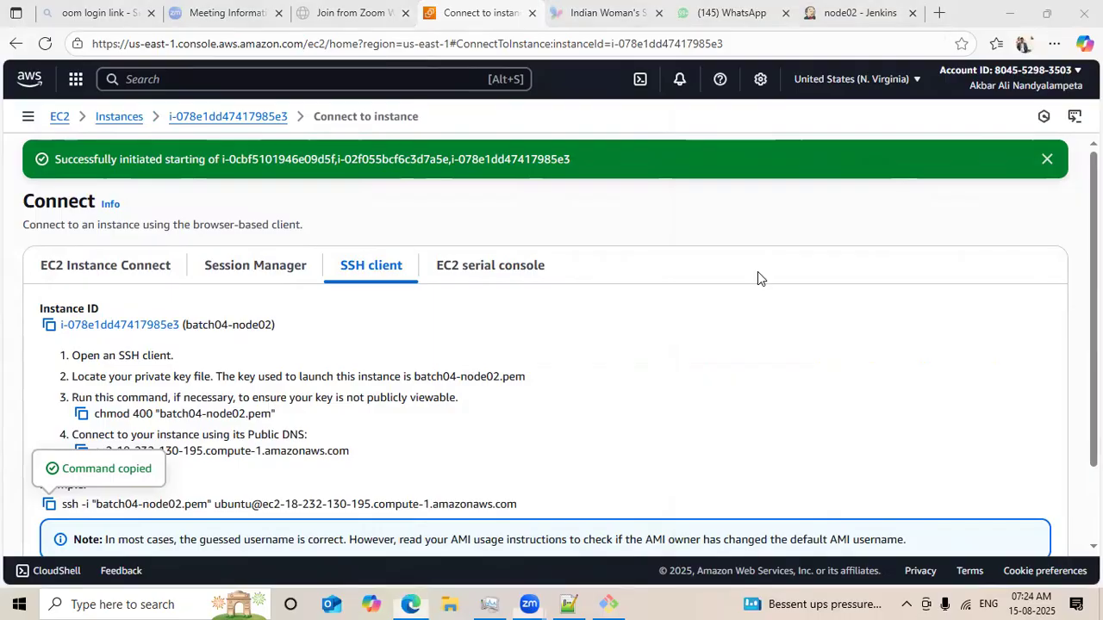
left_click(821, 12)
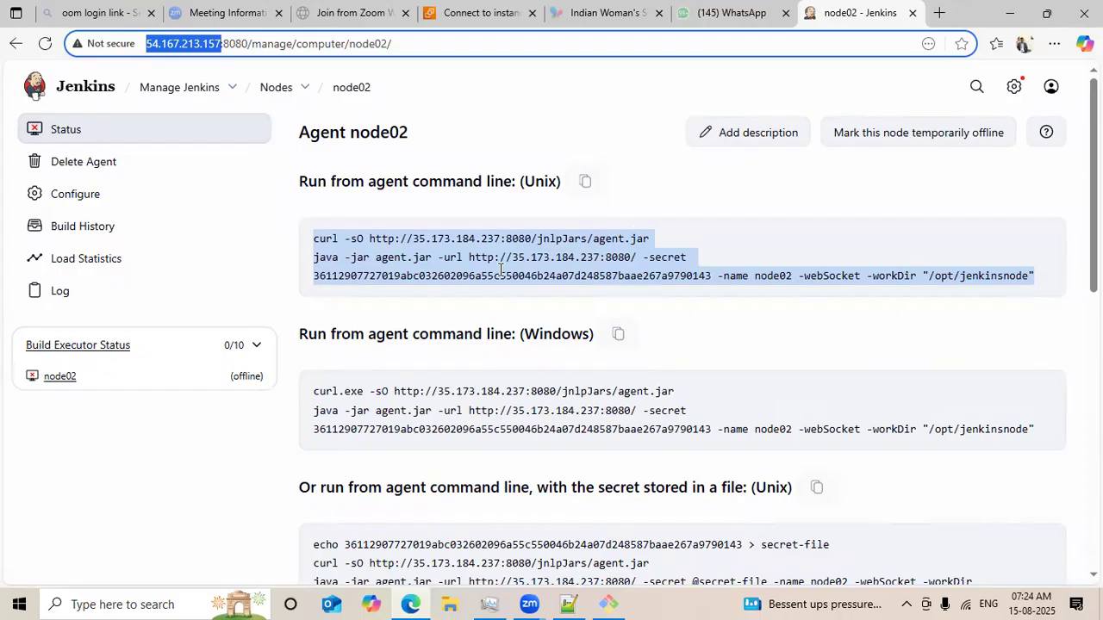
left_click(568, 604)
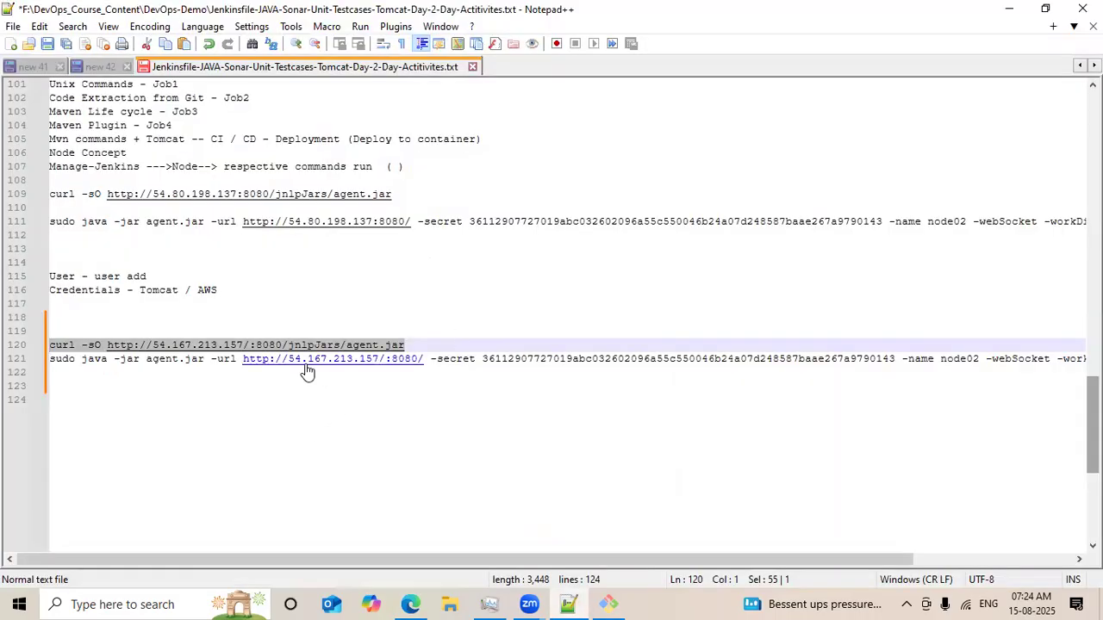
left_click(222, 346)
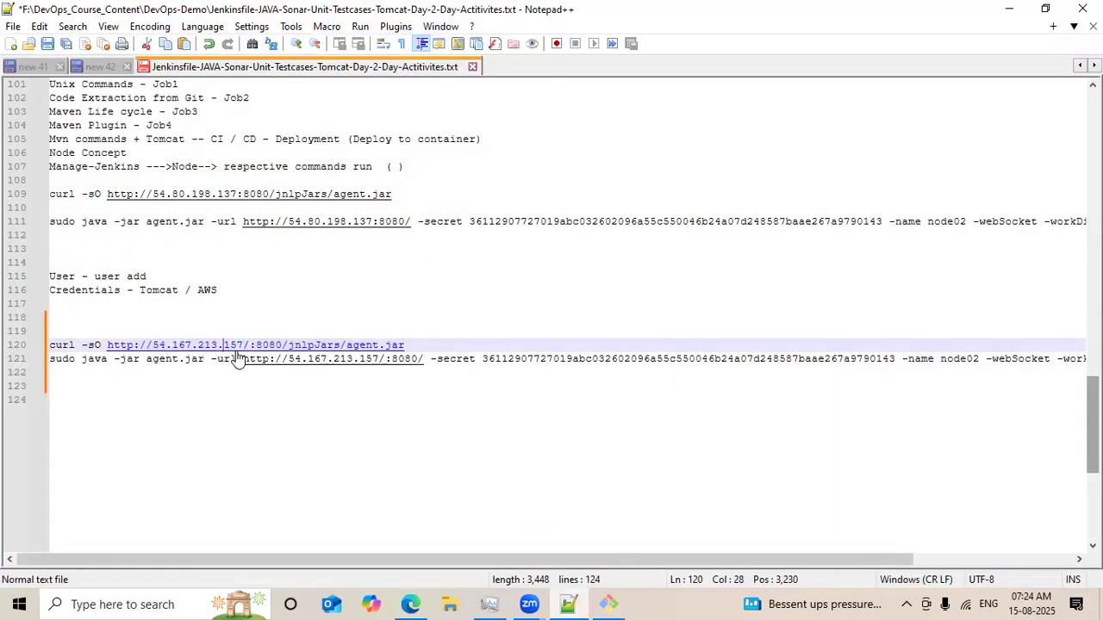
key("Right")
key("Right")
key("Right")
key("BackSpace")
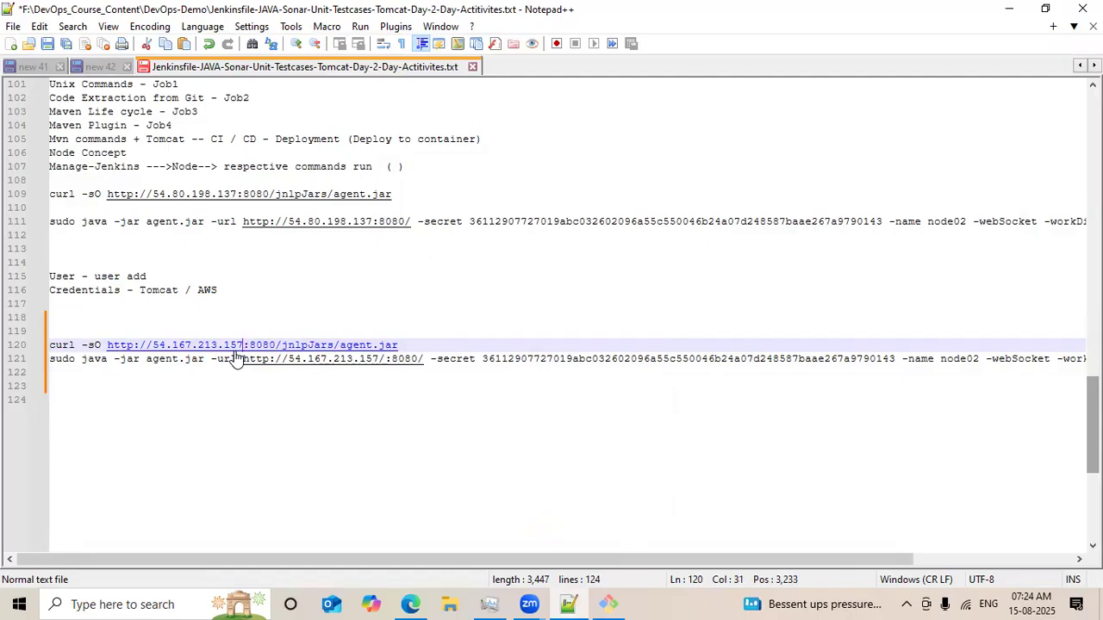
Remove the stray slash before :8080 in the java agent URL on line 121.
key("Down")
key("Down")
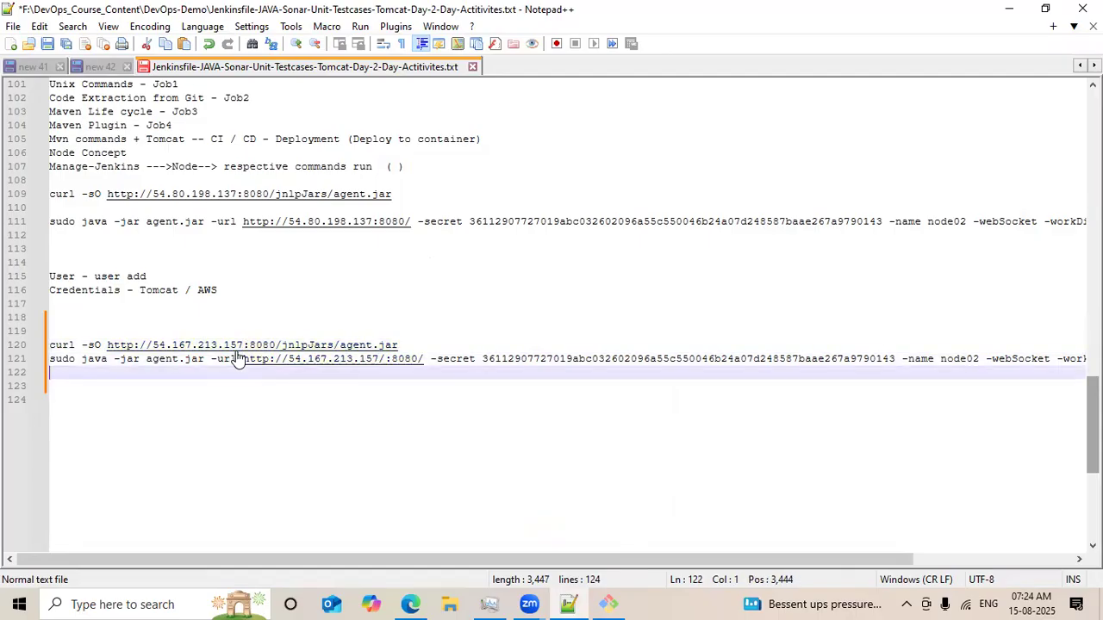
key("Up")
key("Right")
key("Right")
key("Right")
key("Right")
key("Right")
key("Right")
key("Right")
key("Right")
key("Right")
key("Right")
key("Right")
key("Right")
key("Right")
key("Right")
key("Right")
key("Right")
key("Right")
key("Right")
key("Right")
key("Right")
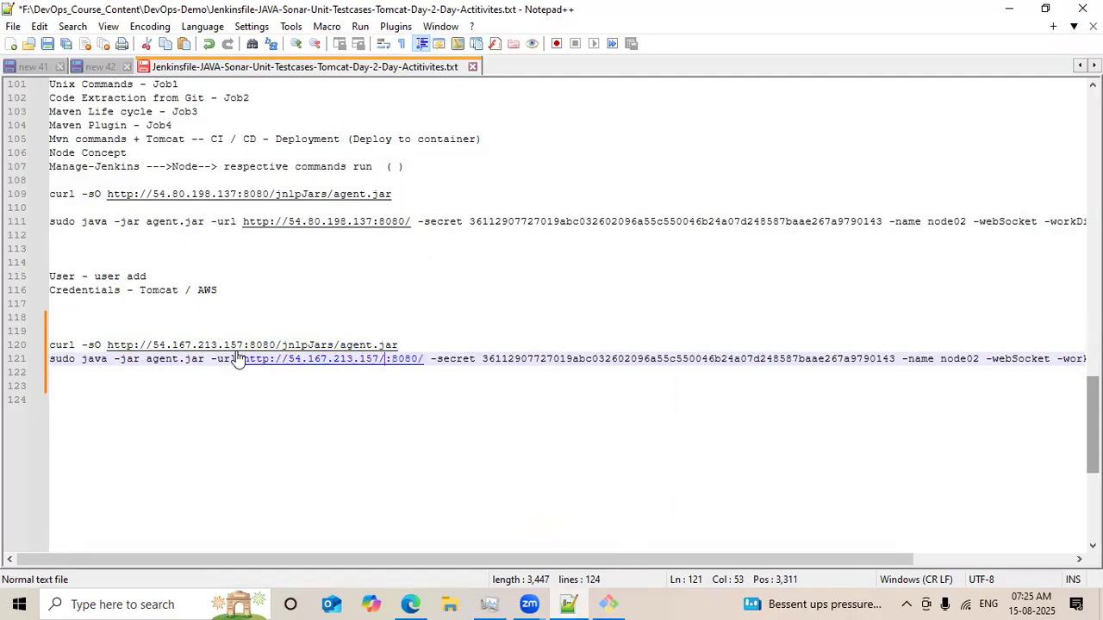
key("BackSpace")
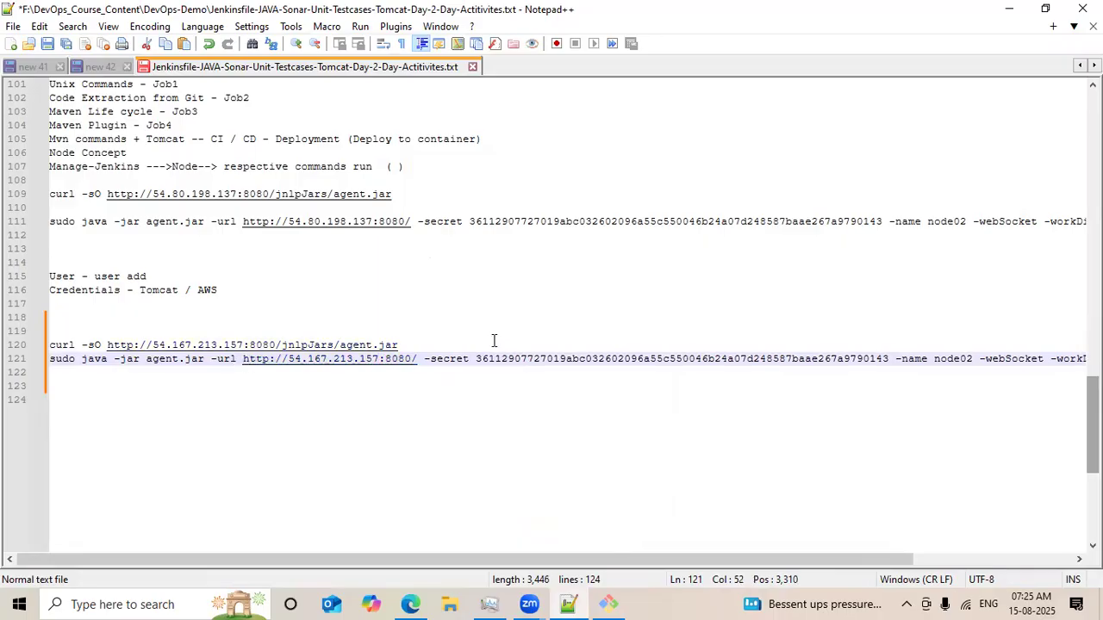
Copy the corrected curl agent.jar download command from line 120.
triple_click(438, 339)
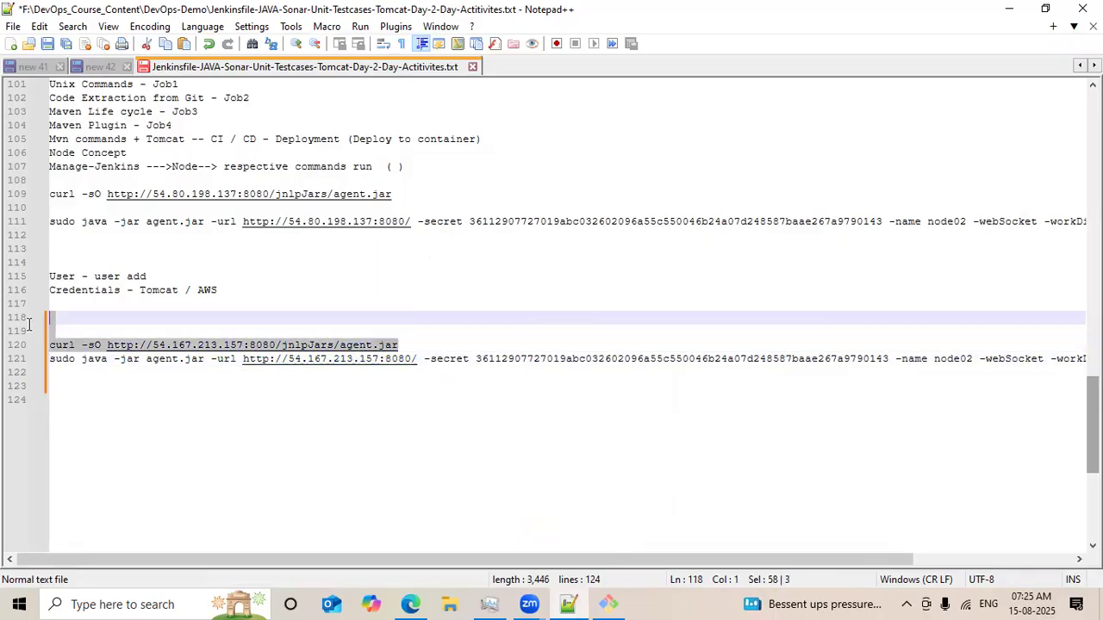
right_click(87, 342)
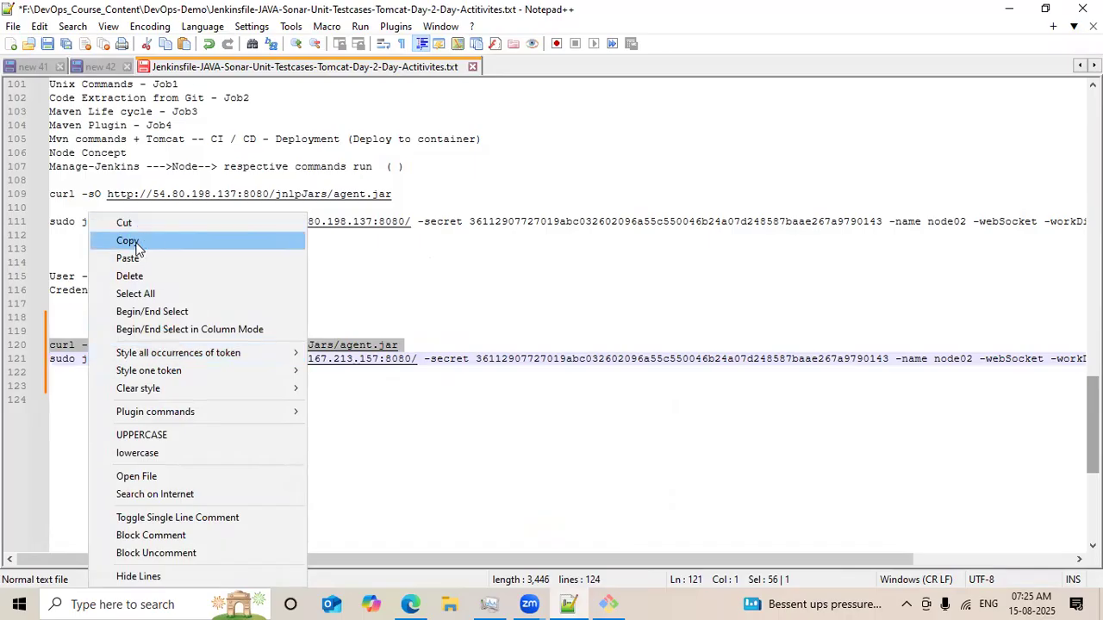
left_click(148, 239)
Cancel the stalled download in the terminal, run the corrected curl command, and list files with ls -ltr.
left_click(608, 604)
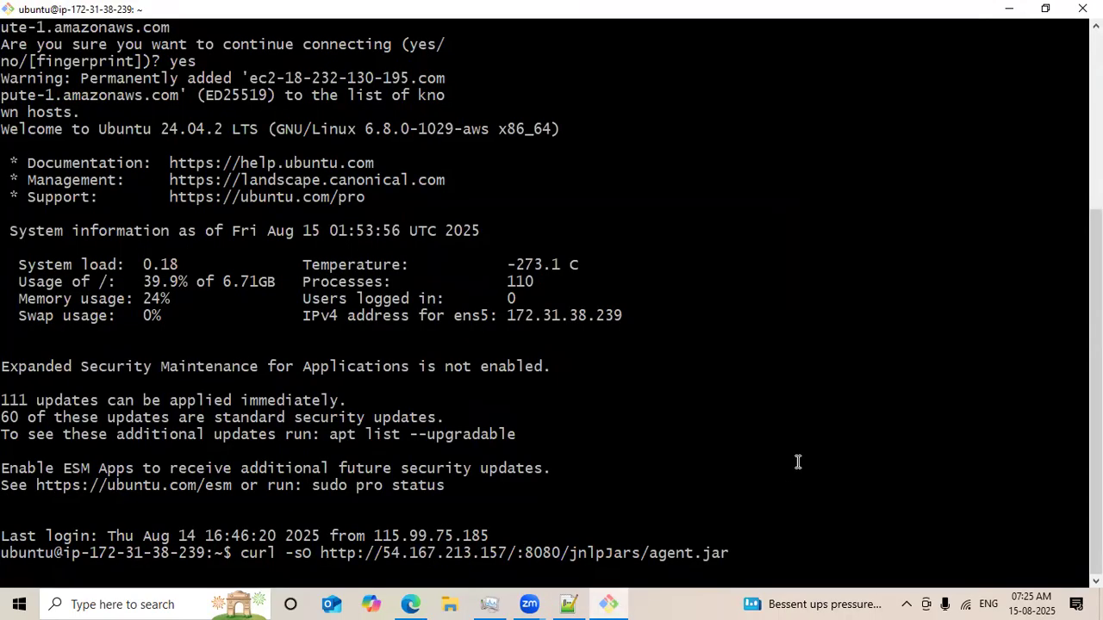
key("ctrl+c")
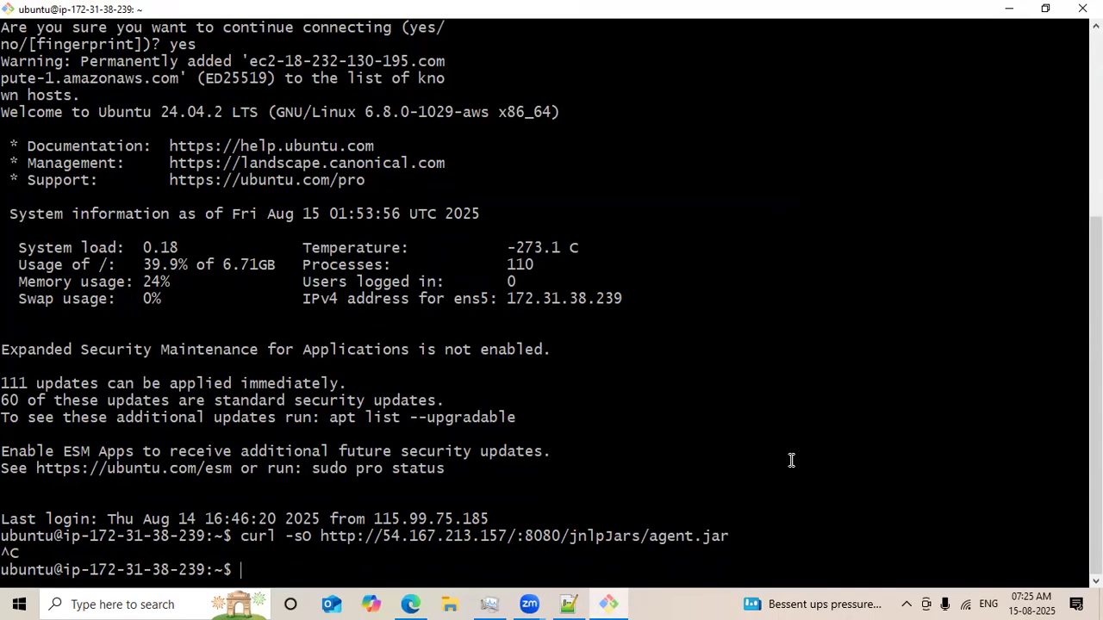
right_click(692, 434)
left_click(755, 229)
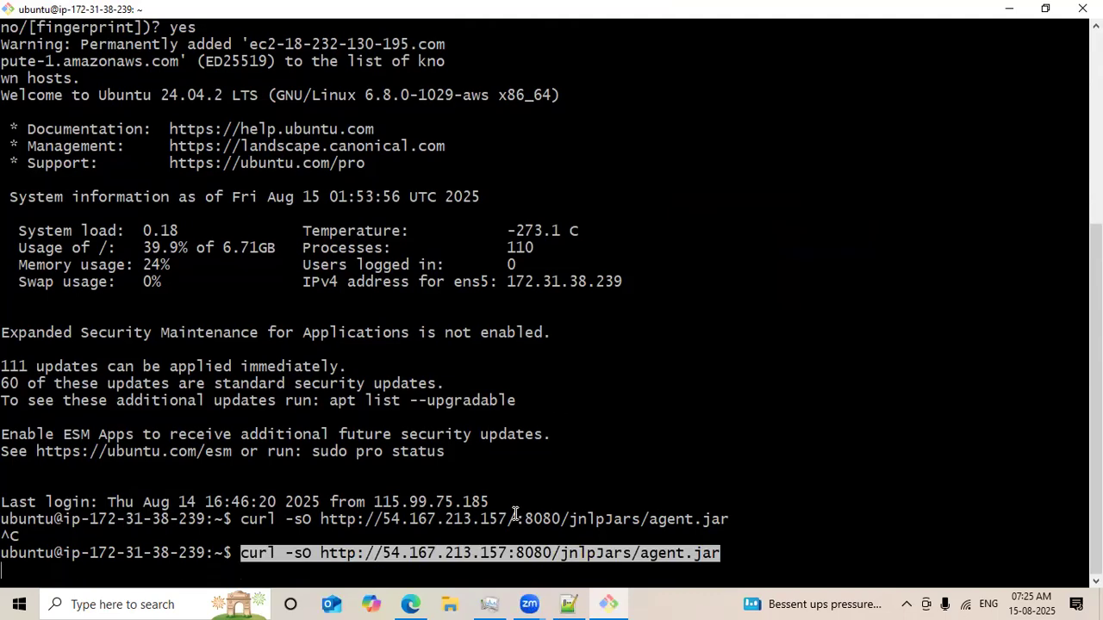
key("Return")
type("ls -ltr")
key("Return")
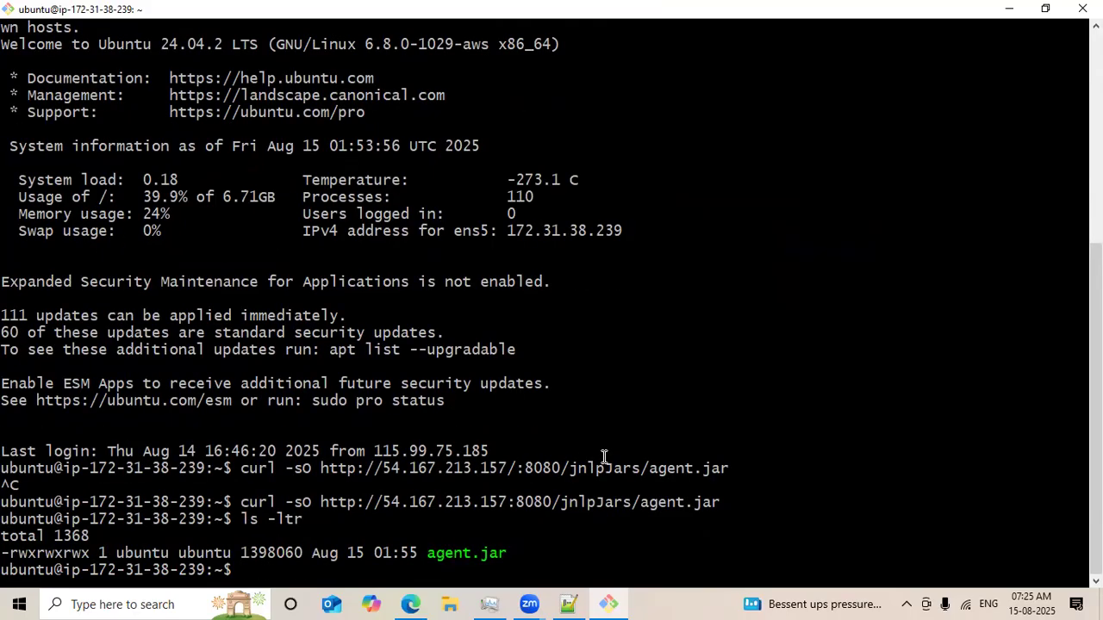
left_click(567, 604)
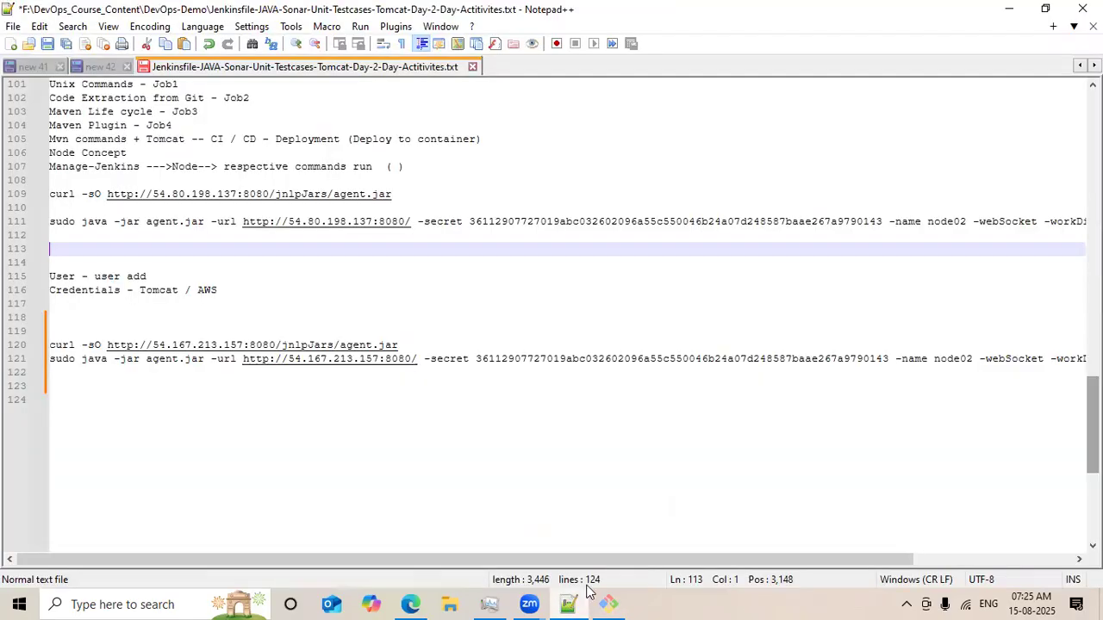
left_click(54, 358)
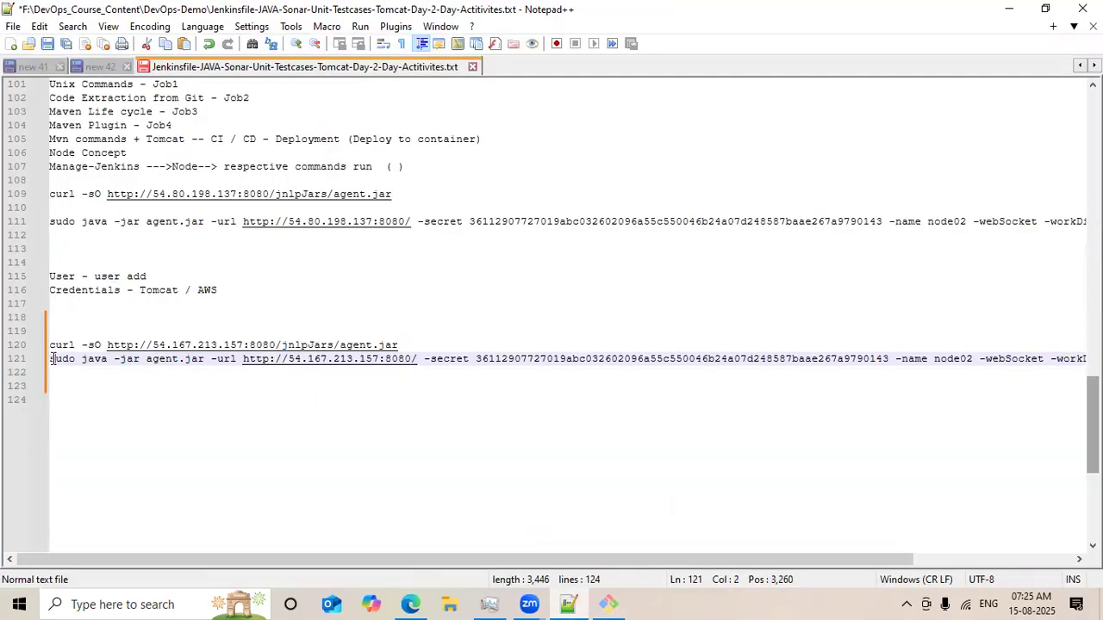
key("Left")
key("Left")
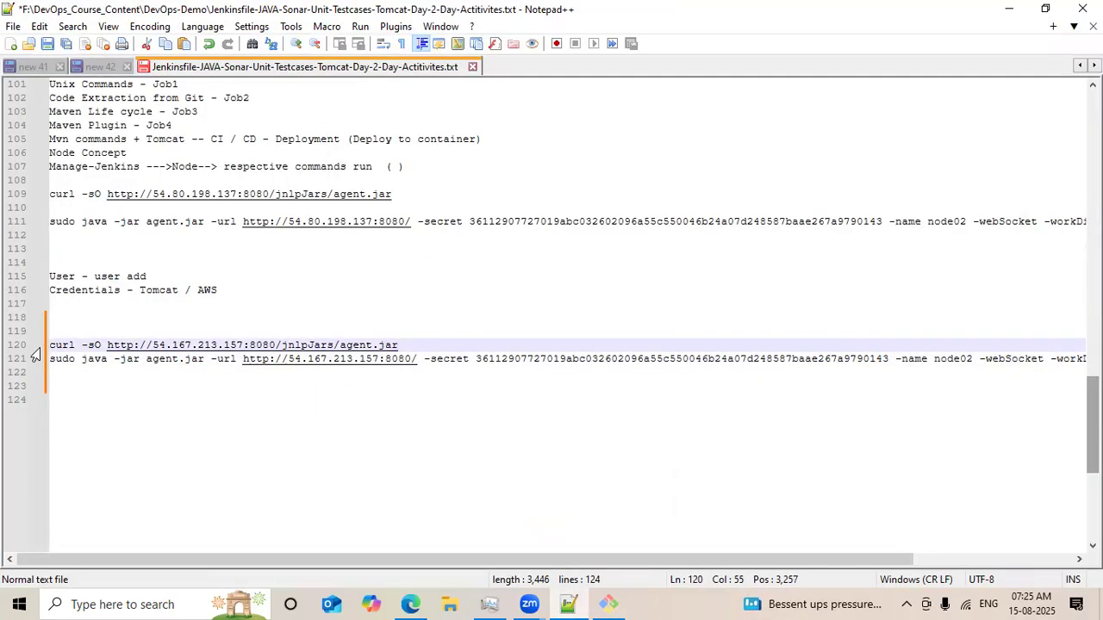
key("shift+Down")
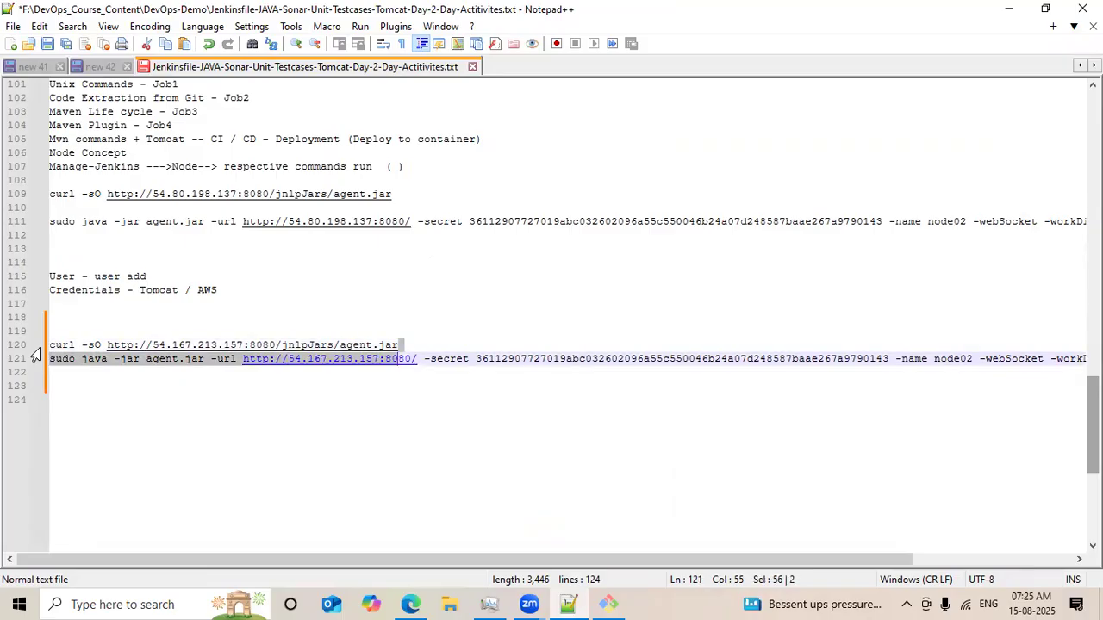
key("shift+Down")
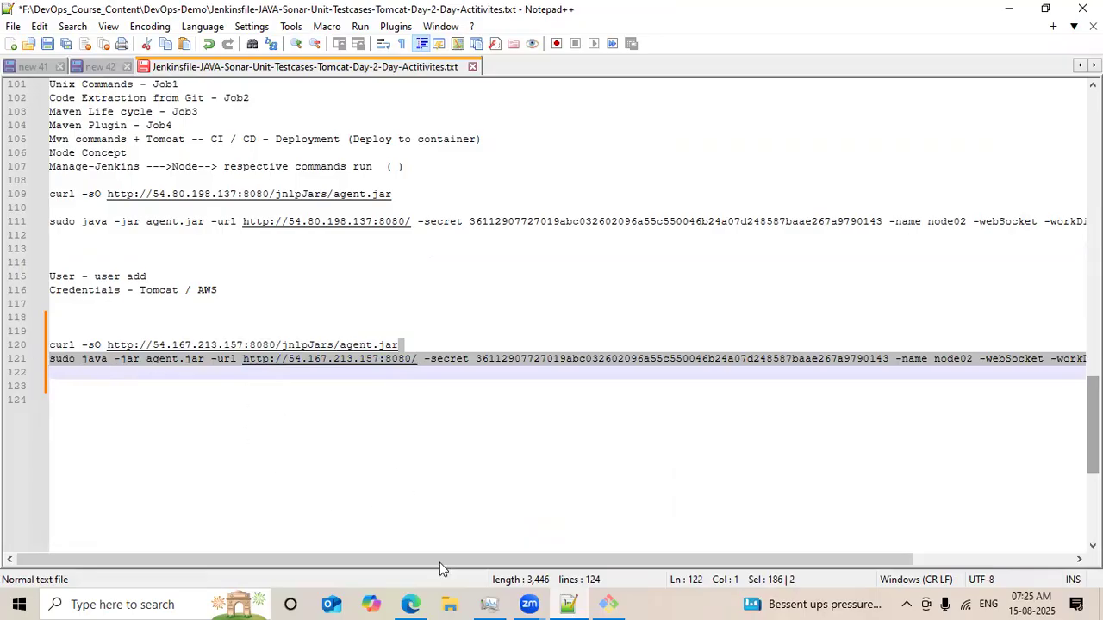
left_click(410, 604)
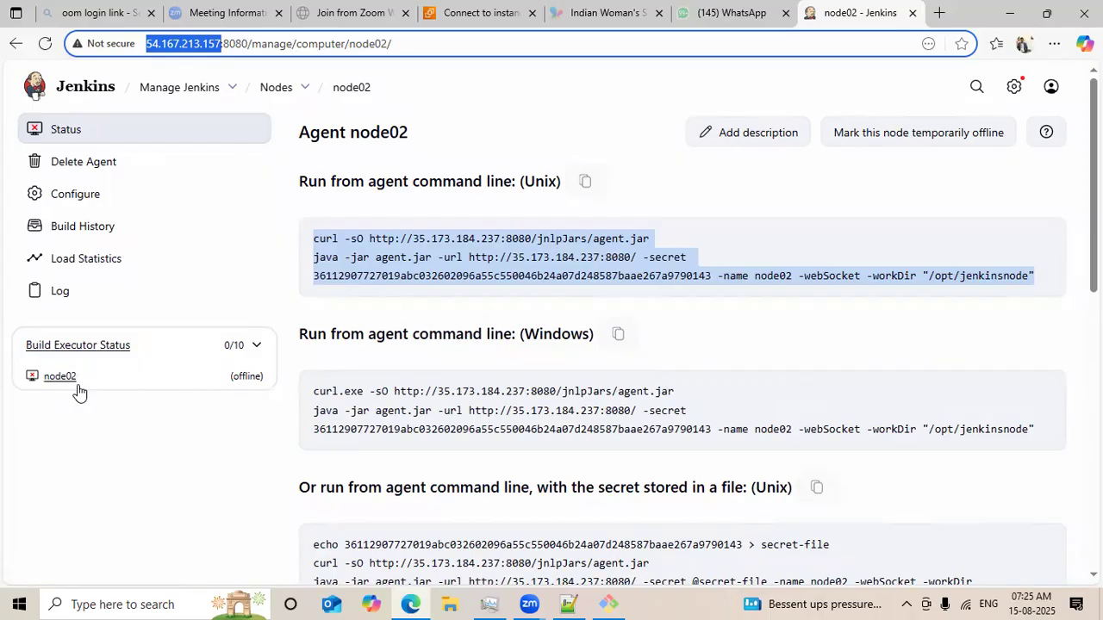
left_click(610, 602)
right_click(636, 545)
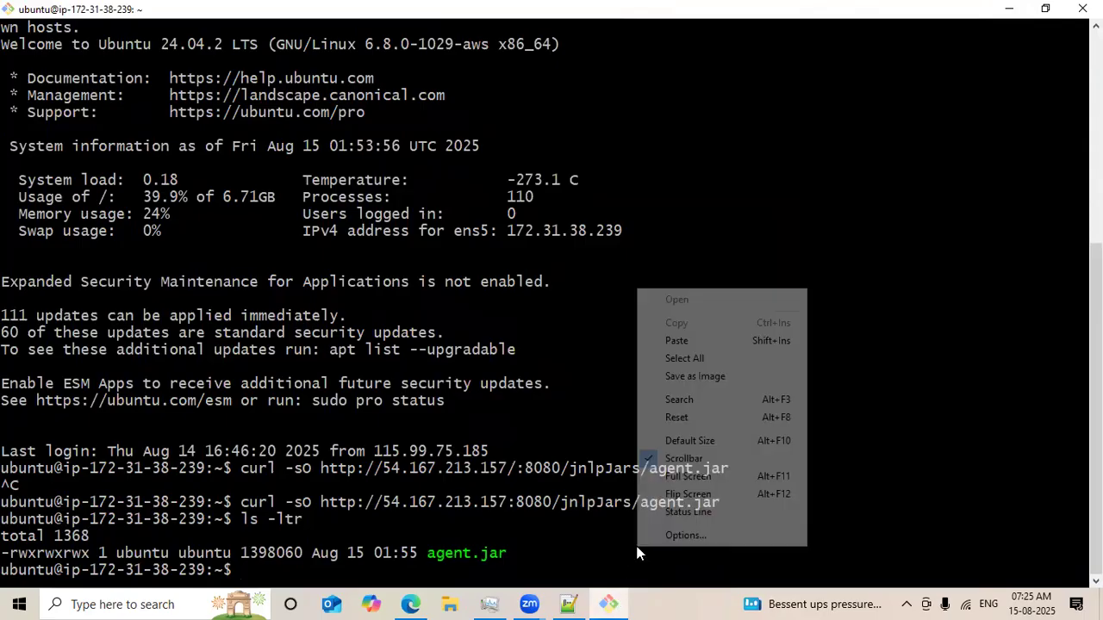
left_click(688, 338)
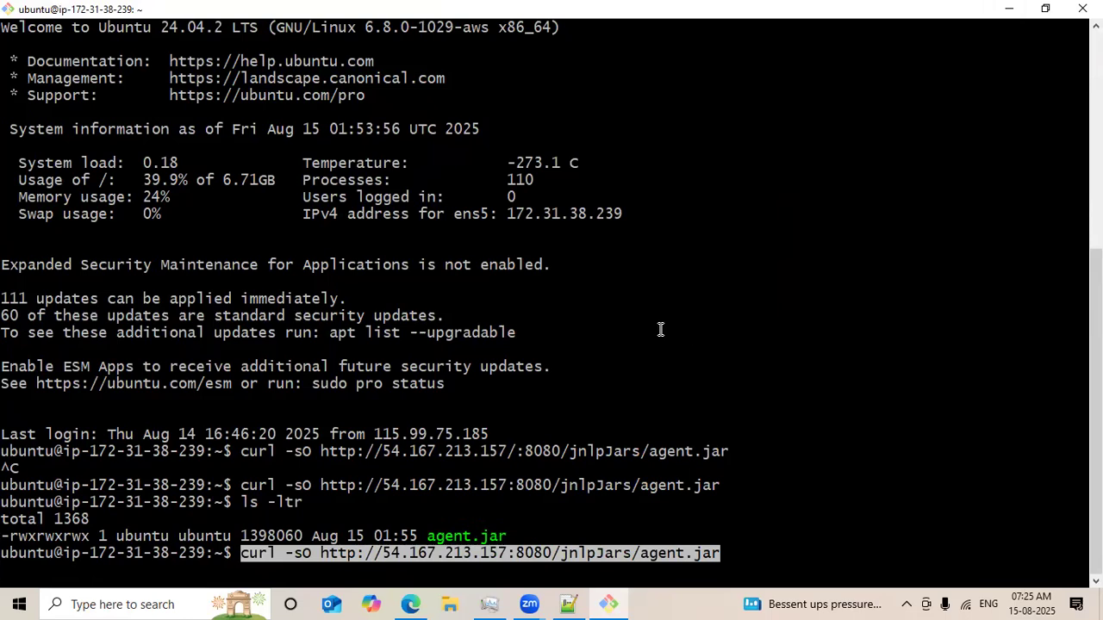
key("ctrl+c")
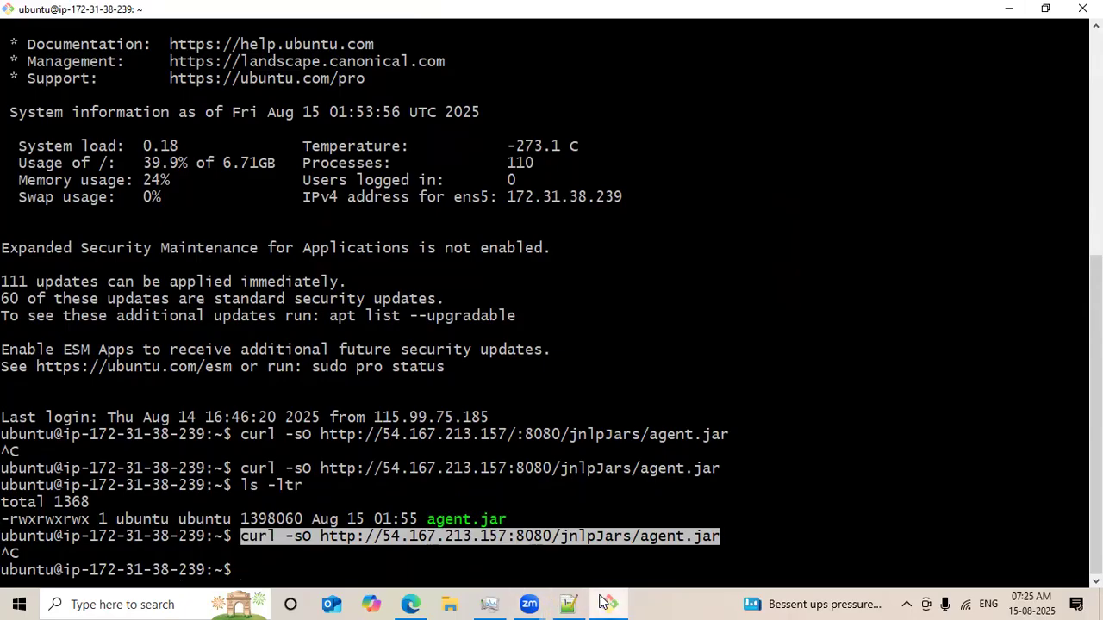
Copy the sudo java agent command with the agent secret from line 121 and run it in the node02 terminal.
left_click(569, 604)
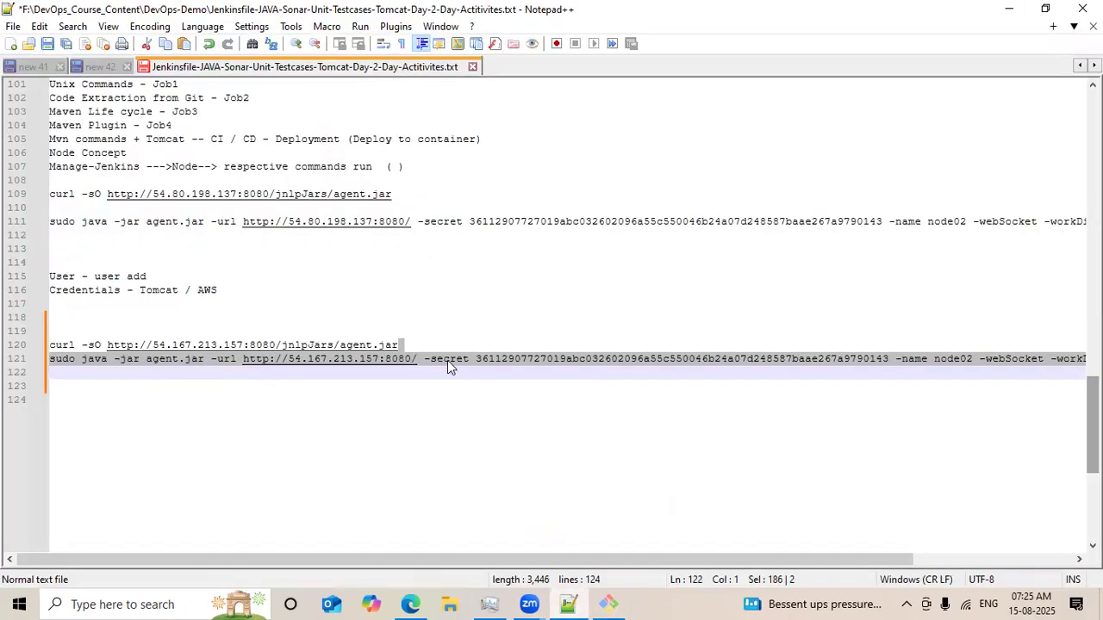
left_click(427, 402)
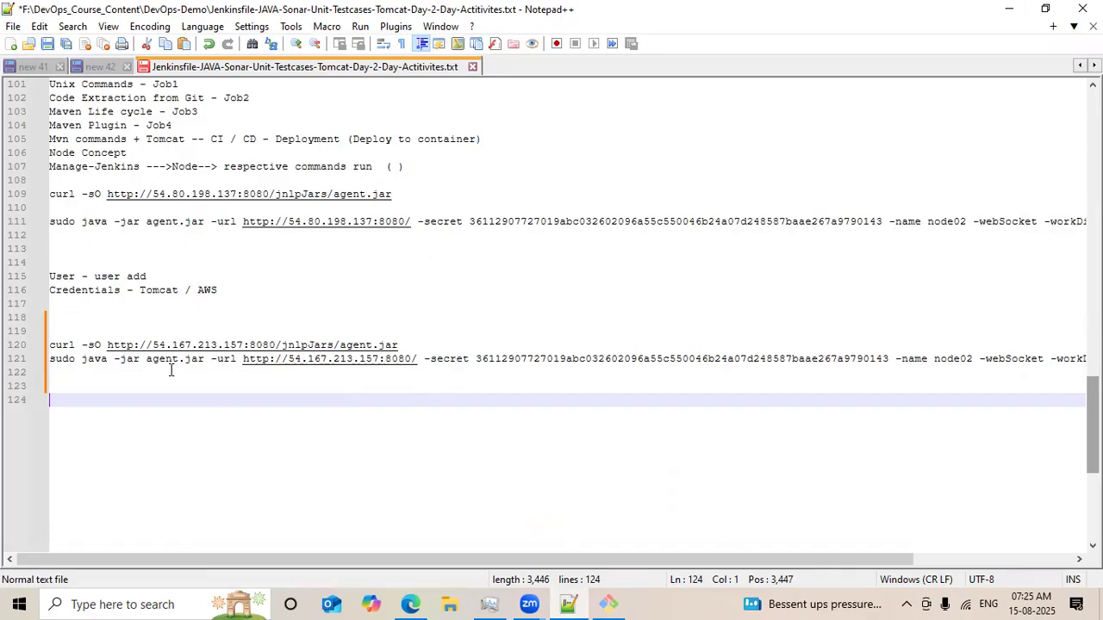
left_click(43, 360)
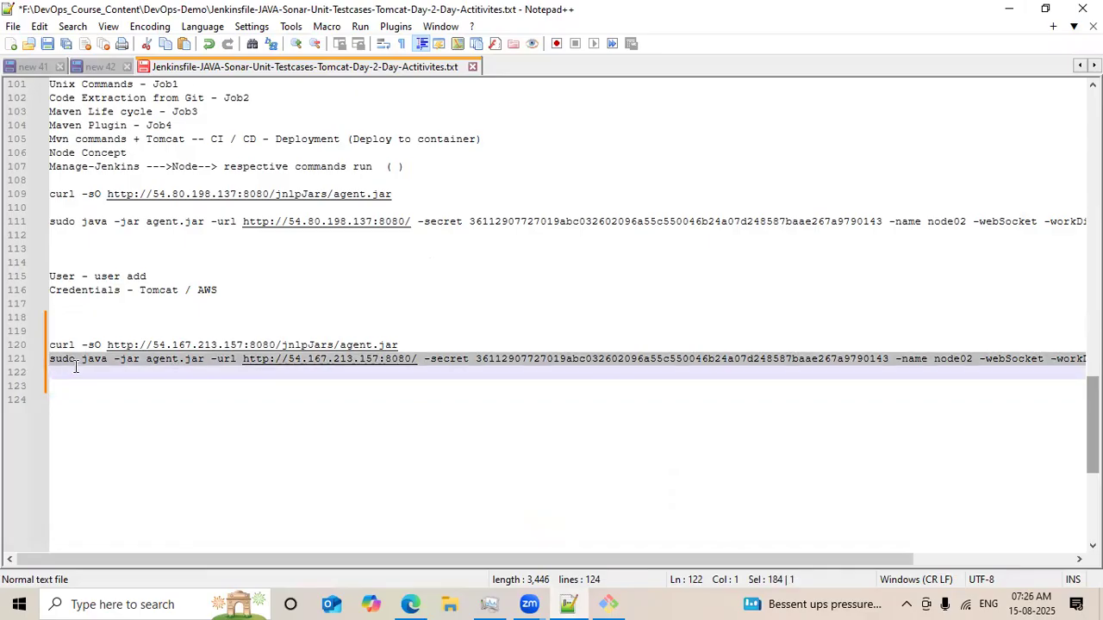
right_click(75, 363)
left_click(143, 241)
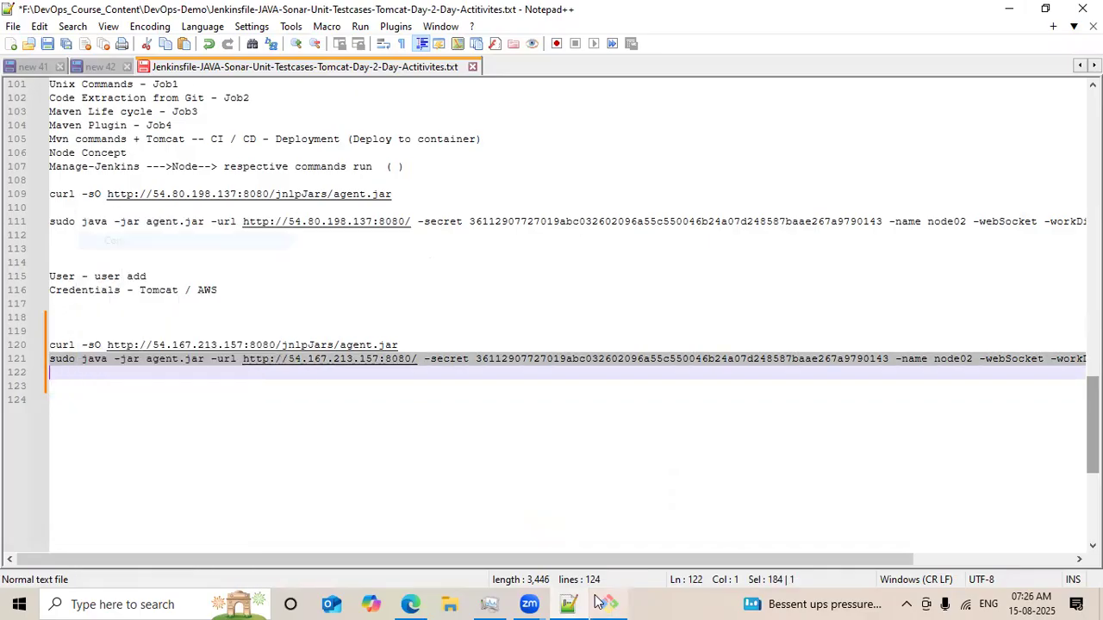
left_click(605, 604)
right_click(764, 540)
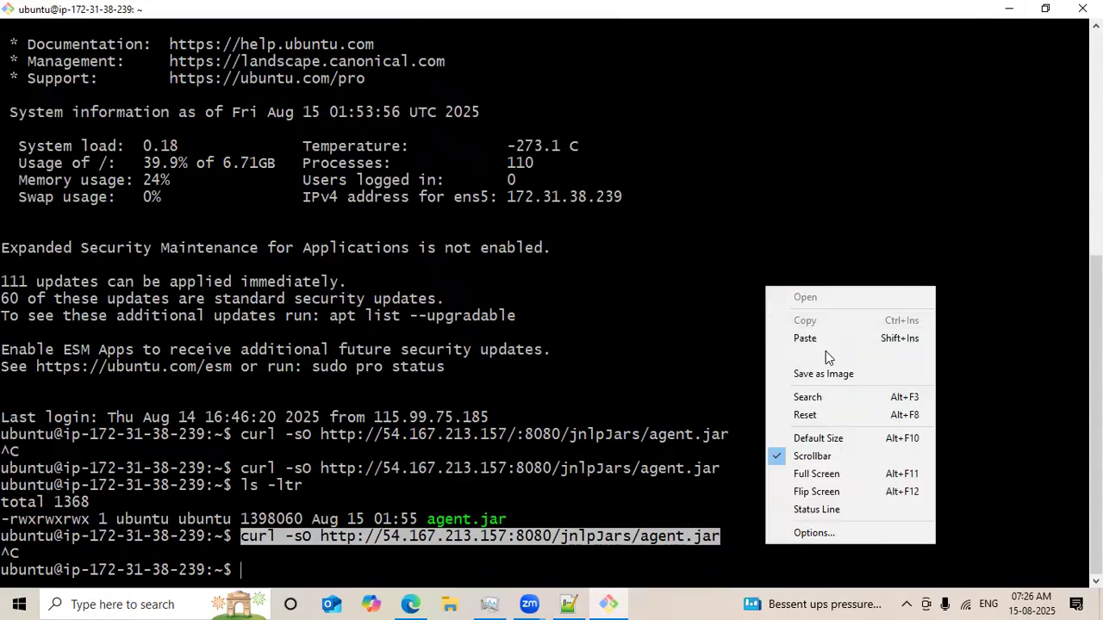
left_click(825, 340)
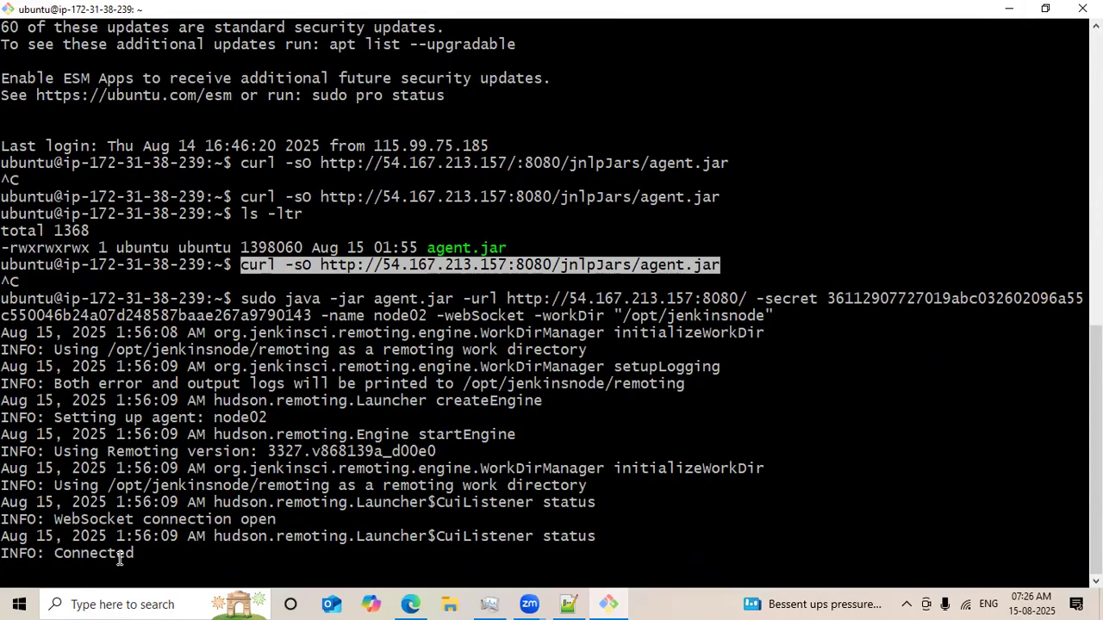
Minimize the terminal and editor and refresh the node02 agent page in Jenkins.
left_click(1009, 8)
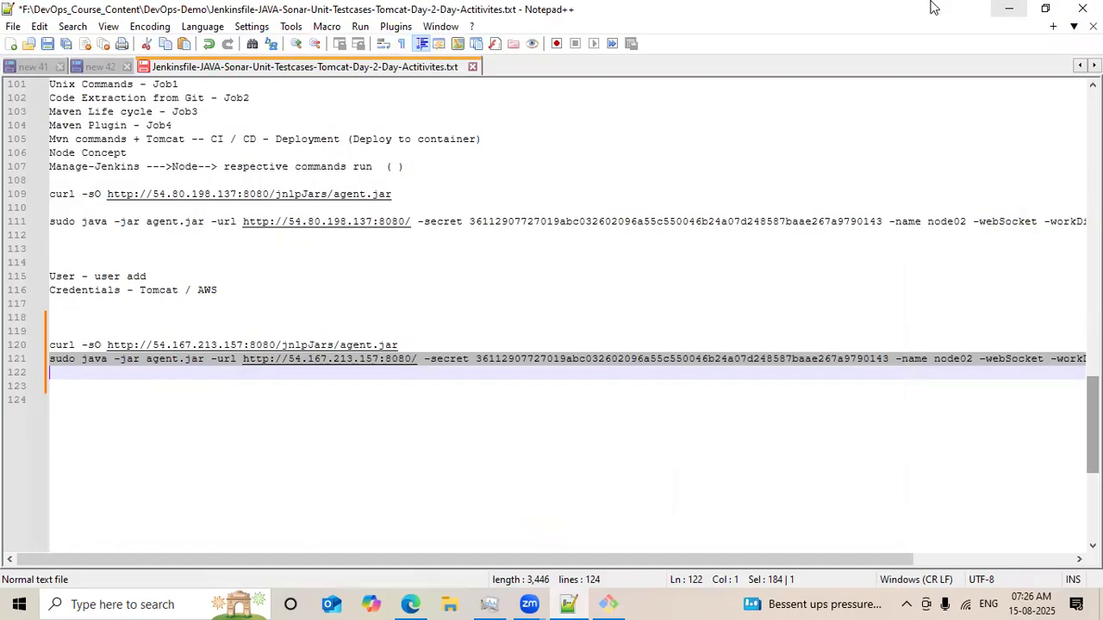
left_click(1009, 8)
left_click(46, 45)
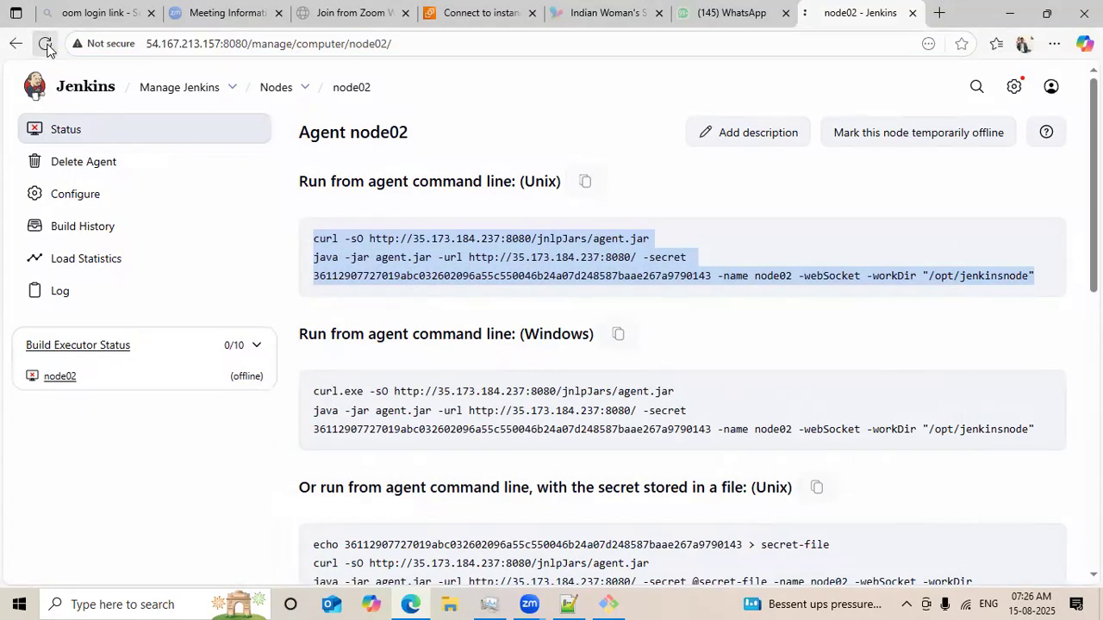
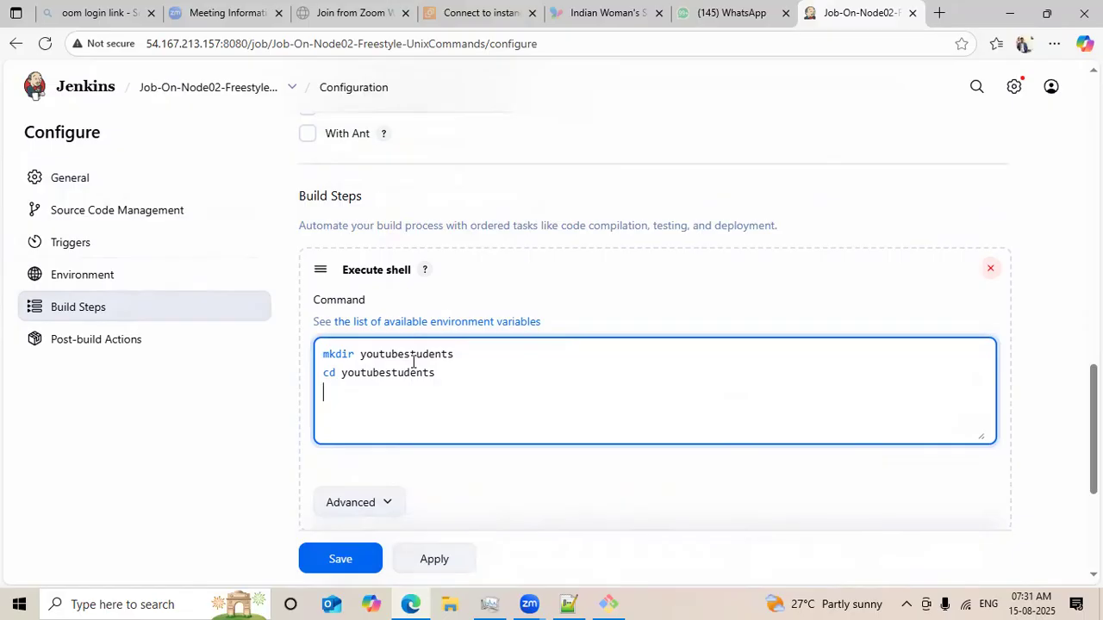
Add shell commands touch youtubestudents and touch youtubefile01 to the job's Execute shell build step.
type("ouch youtubestudents")
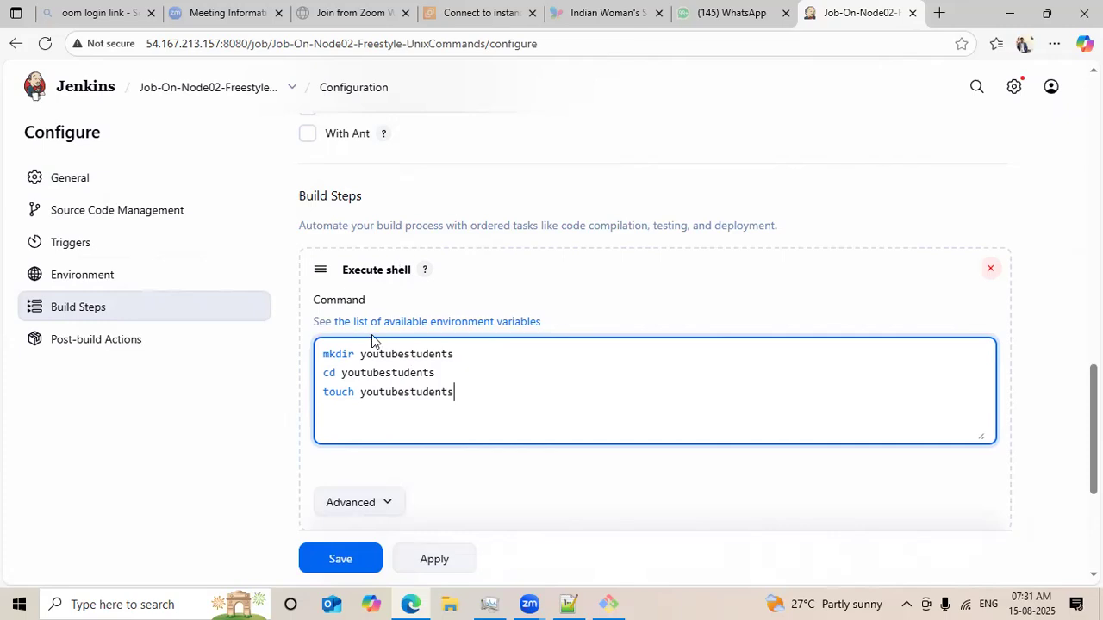
key("Return")
left_click(472, 395)
type("touch youtubefile01")
key("Return")
Add touch youtubefile02 and touch youtubefile03 to the shell command and save the job configuration.
type("touch fu")
key("BackSpace")
key("BackSpace")
type("yutu")
key("BackSpace")
key("BackSpace")
key("BackSpace")
type("outubefile")
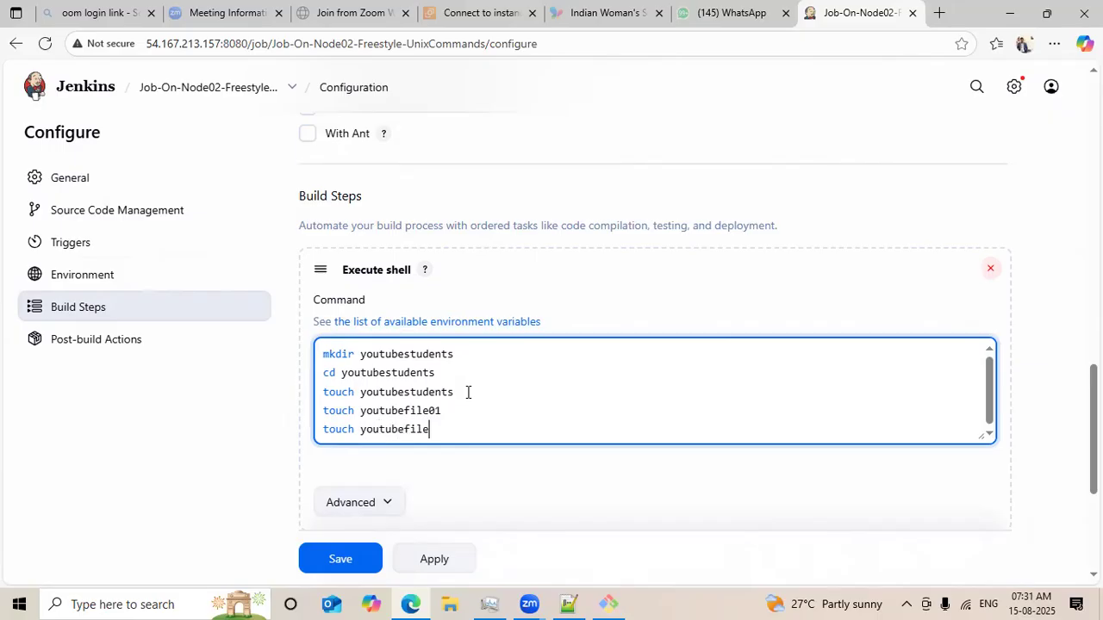
type("02")
key("Return")
type("touch youtu")
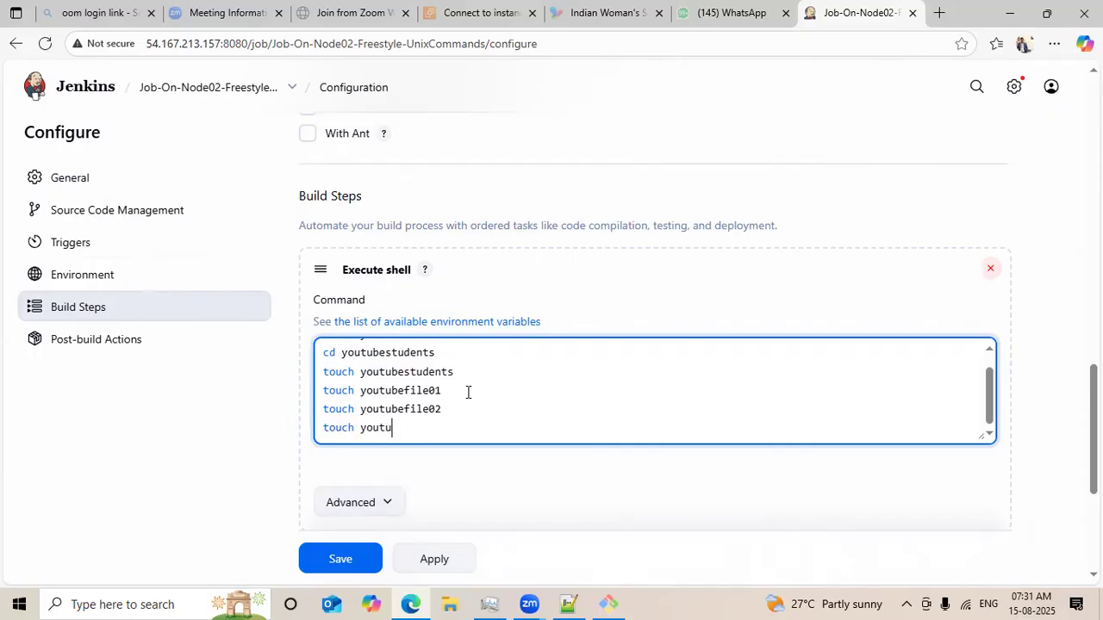
type("befile03")
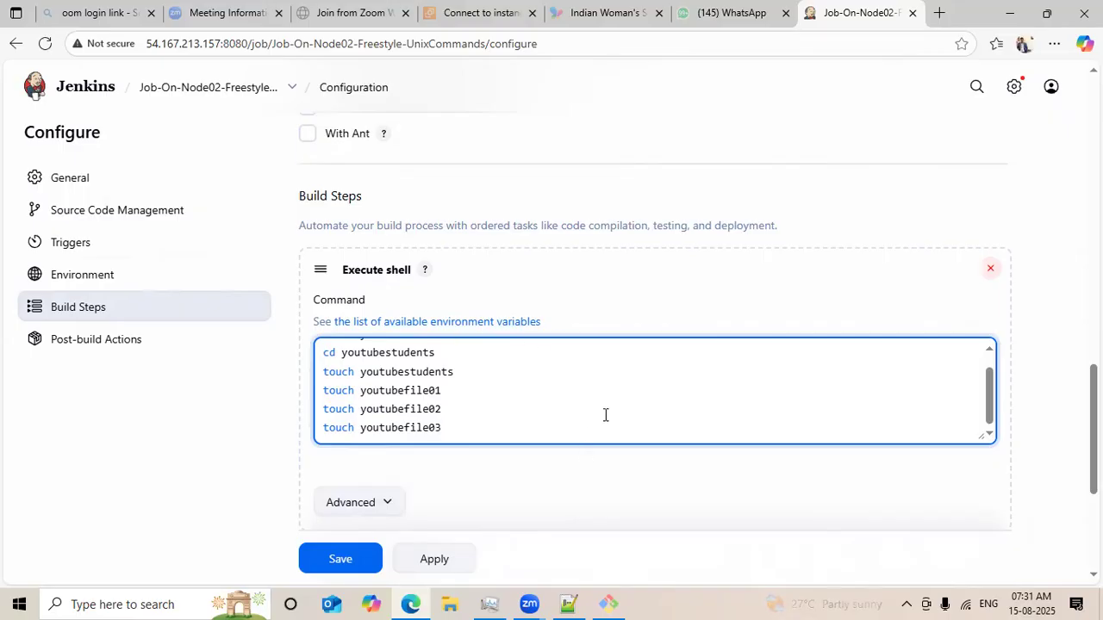
left_click(347, 559)
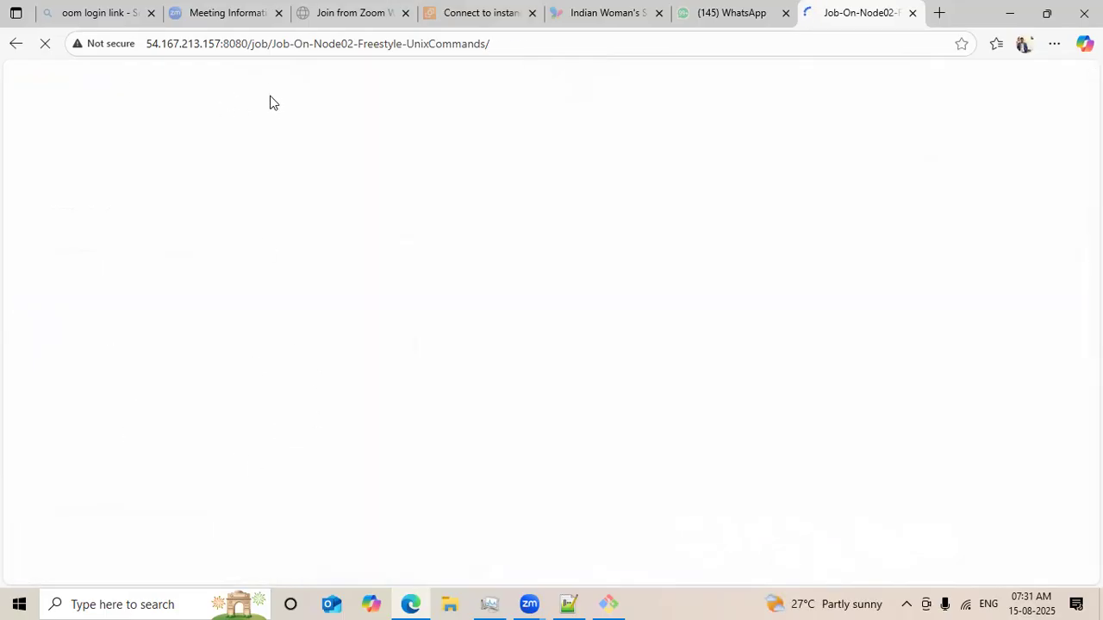
Open the SSH client connection page for the batch04-node02 EC2 instance and copy its example ssh command.
left_click(608, 604)
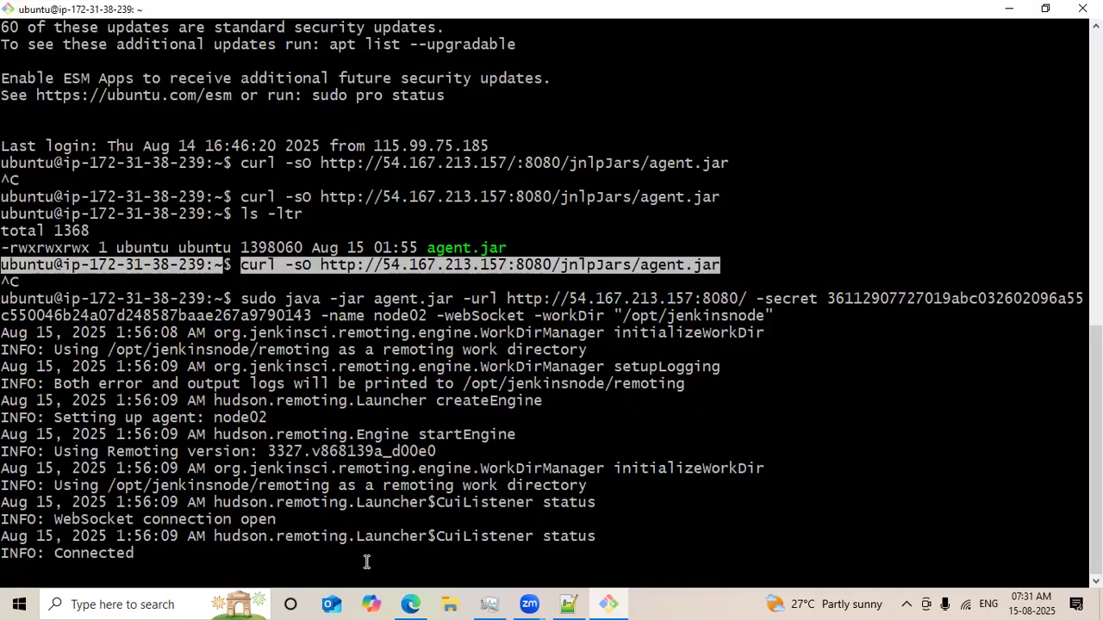
left_click(1009, 8)
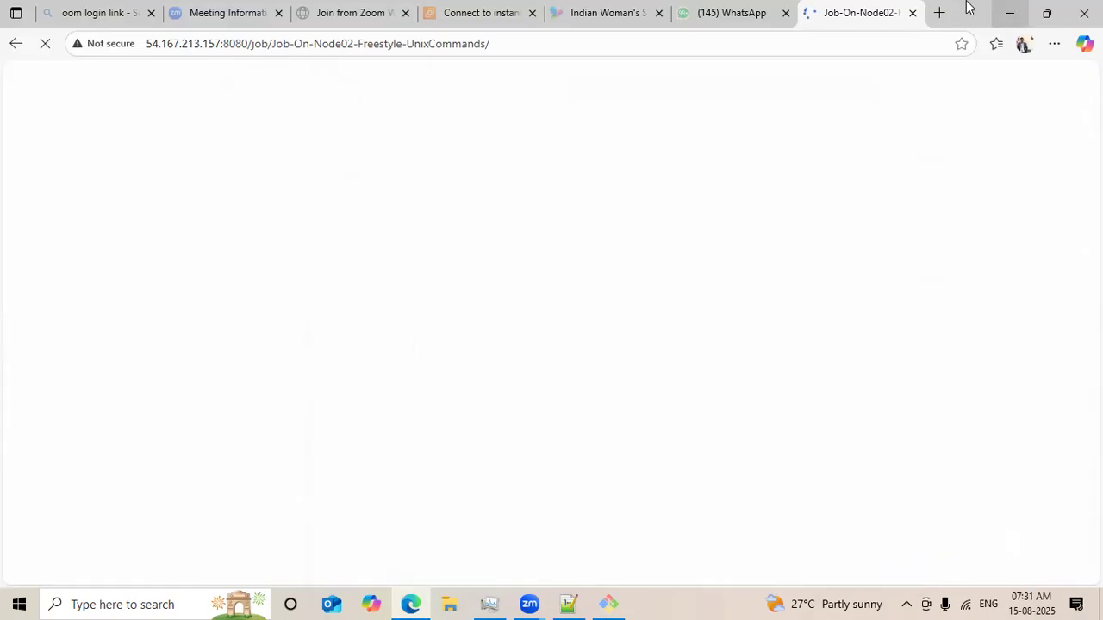
left_click(465, 13)
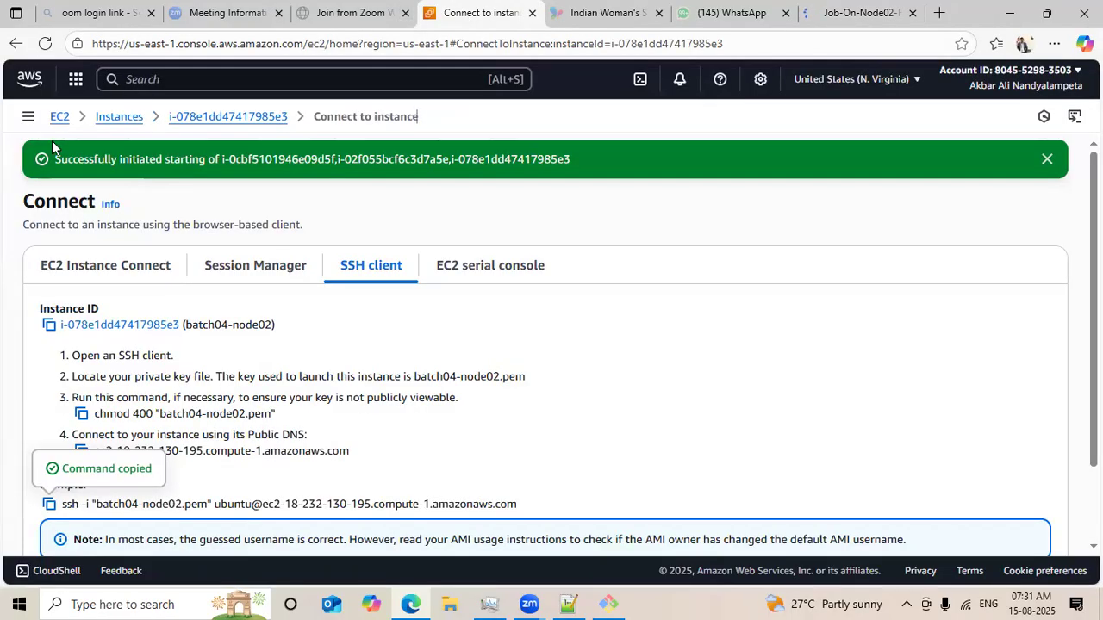
left_click(55, 120)
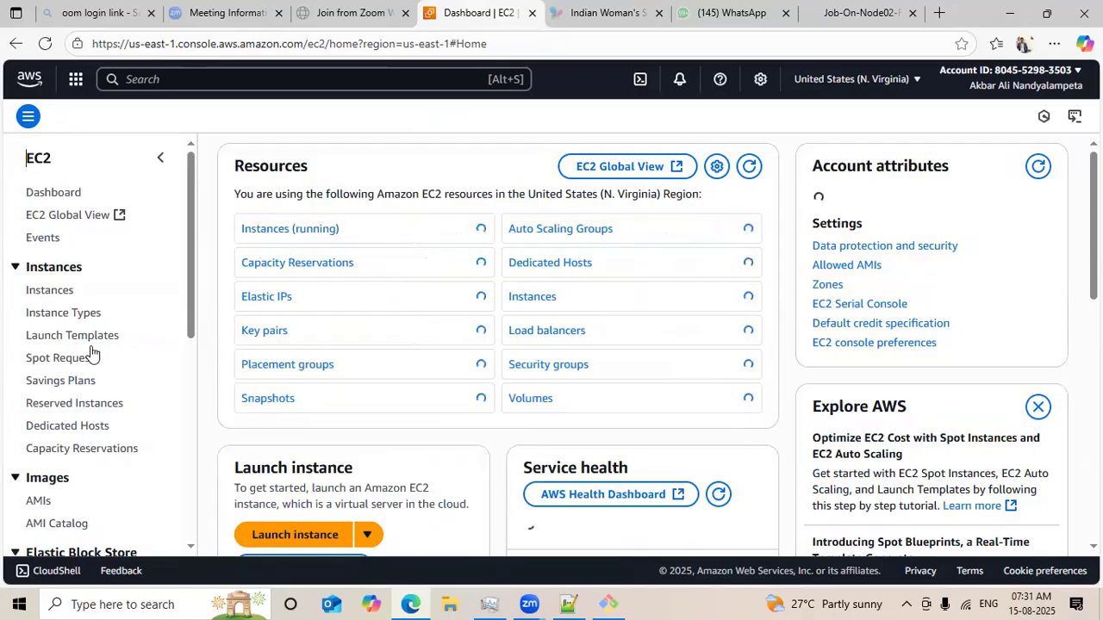
left_click(50, 293)
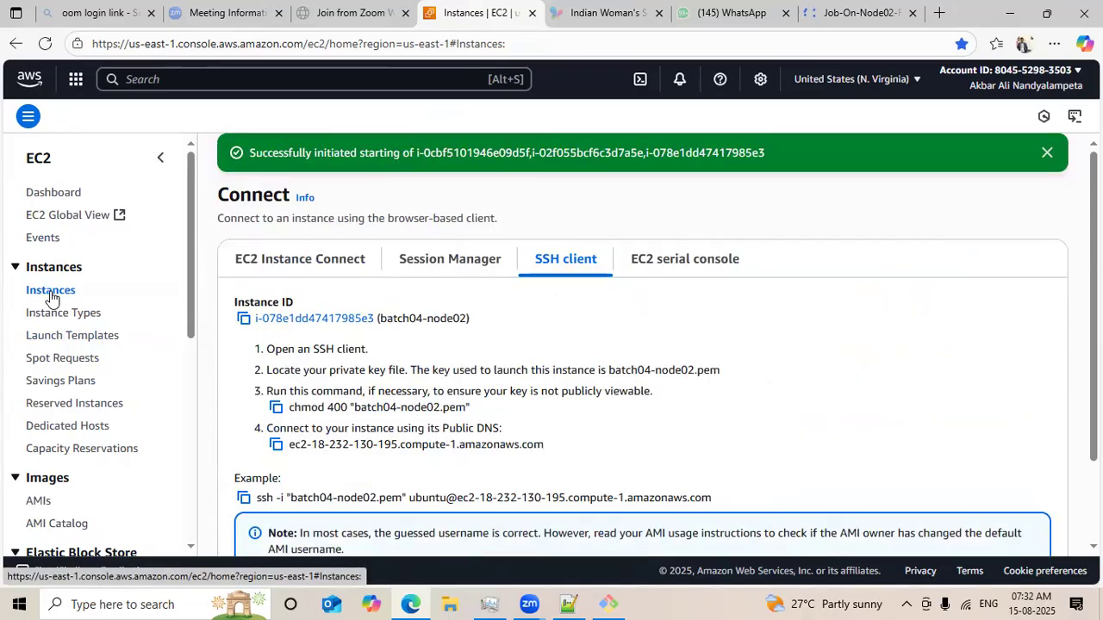
left_click(50, 290)
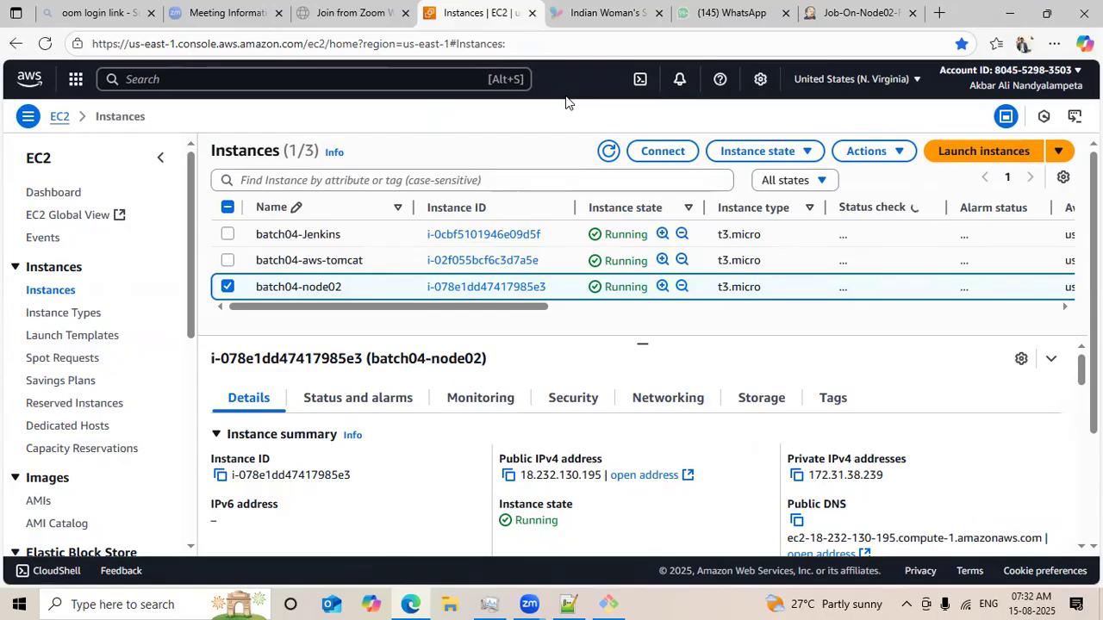
left_click(669, 155)
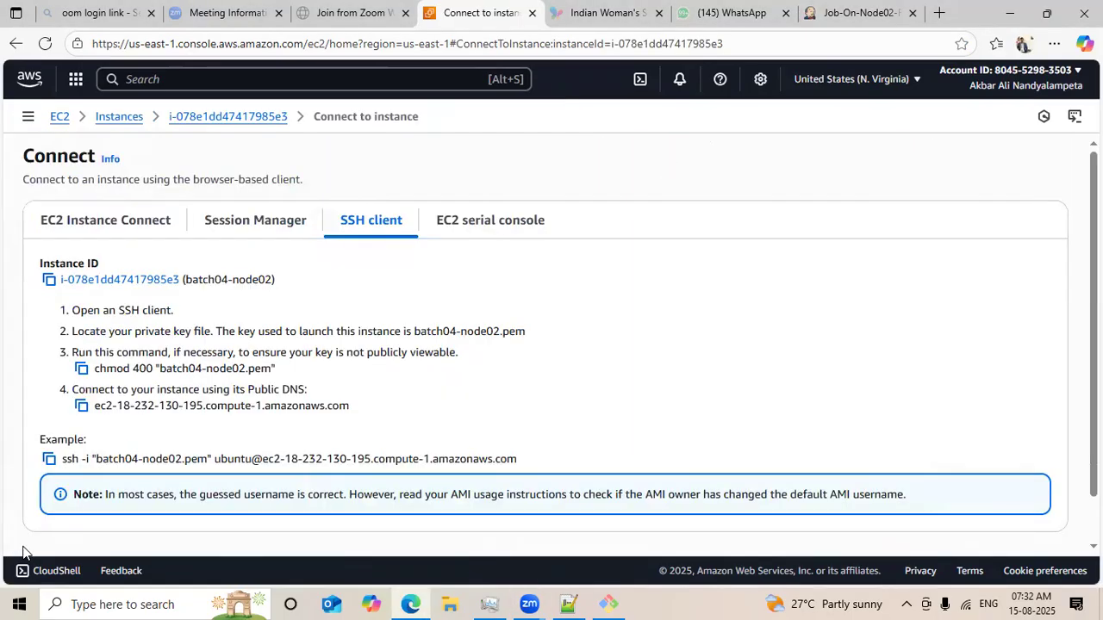
left_click(49, 458)
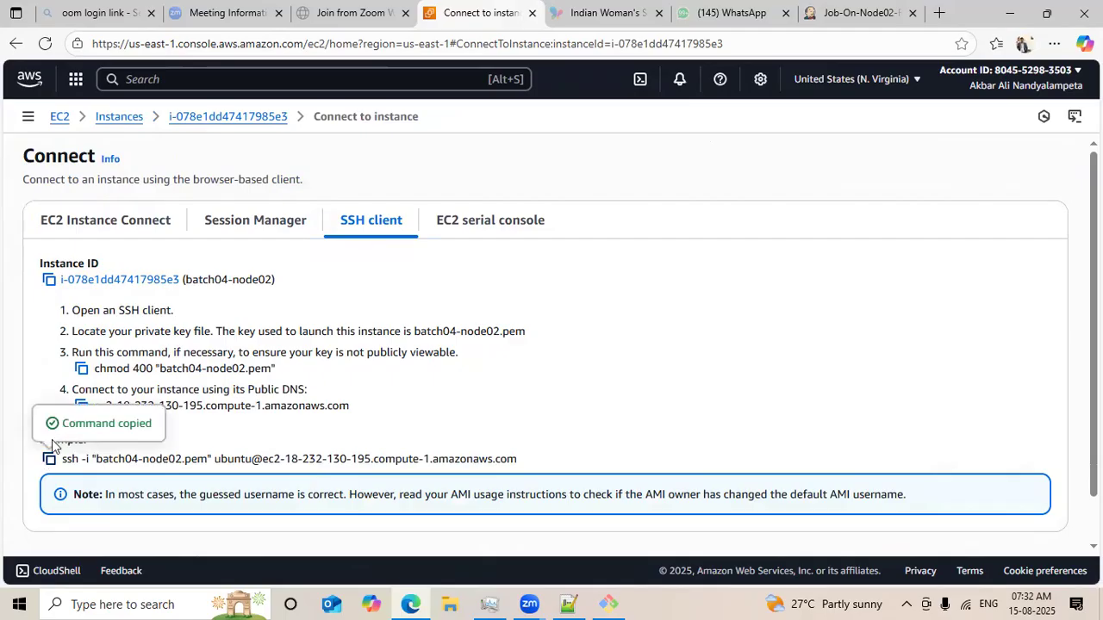
Launch a new Git Bash window from Windows search and enlarge its terminal text.
left_click(141, 600)
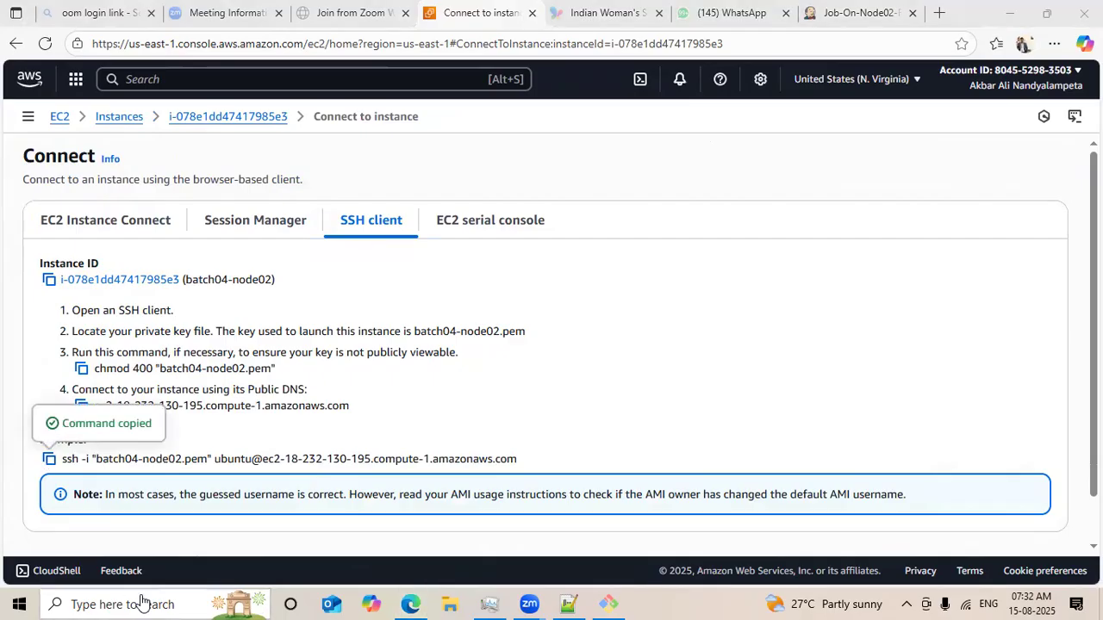
type("gitba")
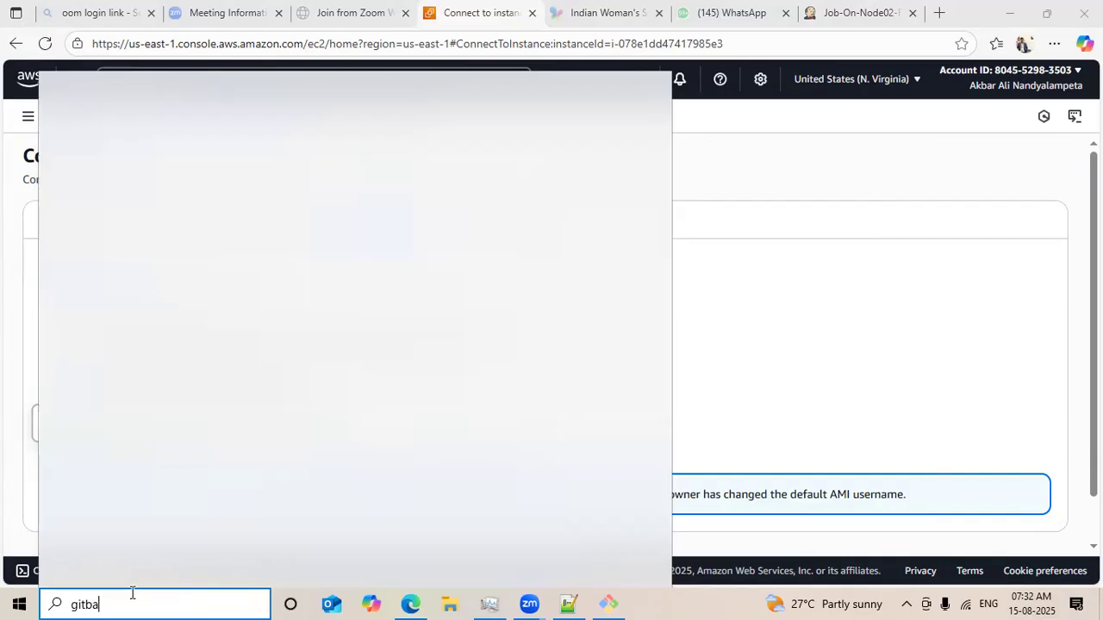
type("sh")
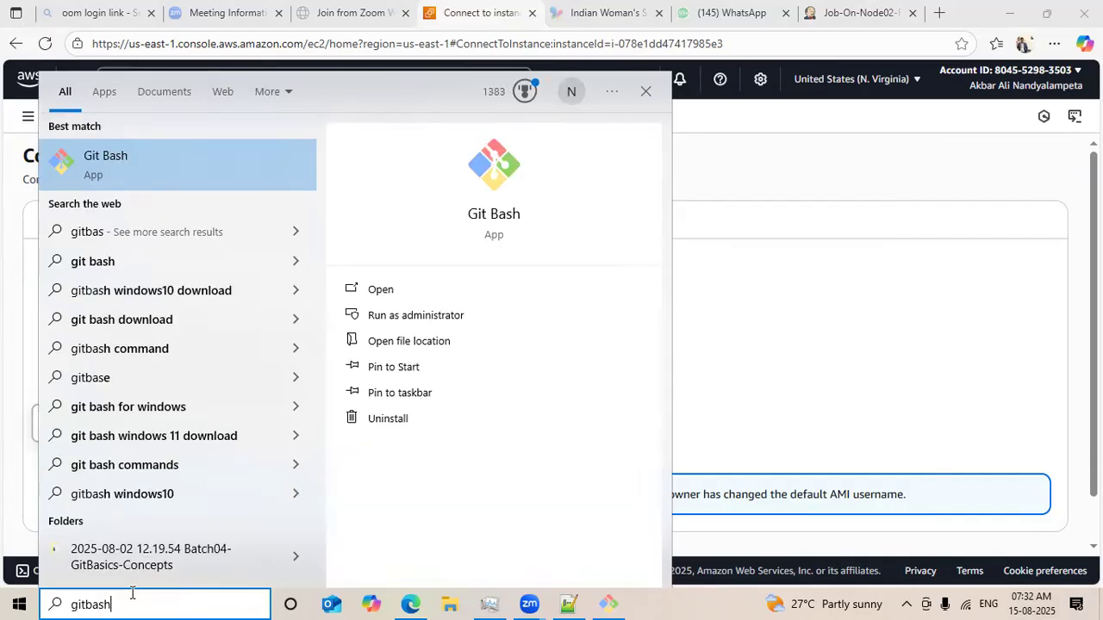
left_click(380, 292)
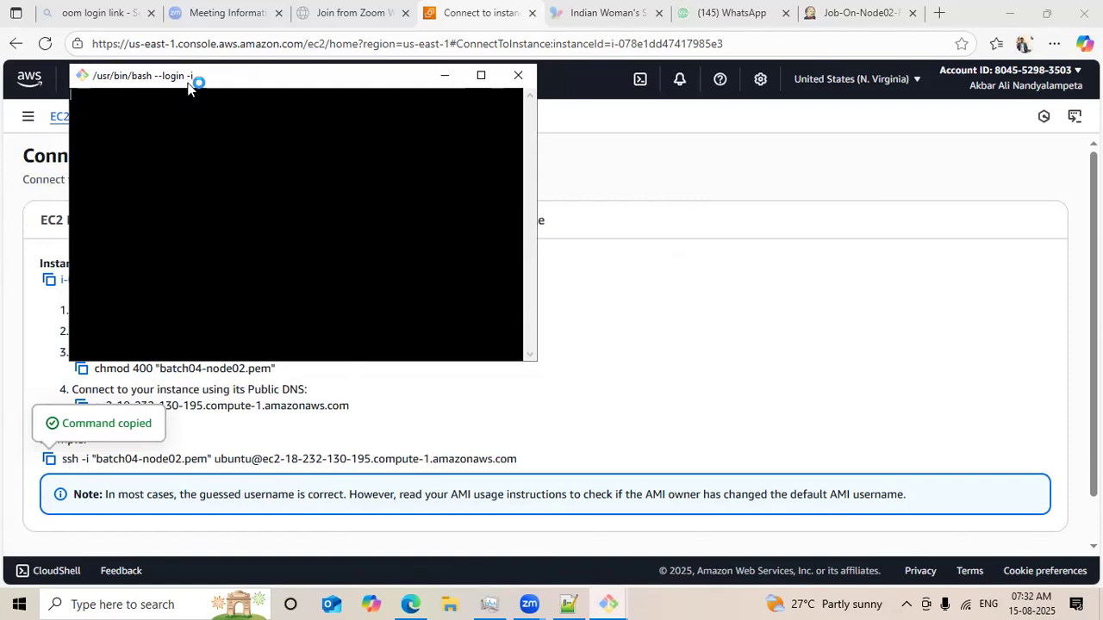
left_click_drag(182, 81, 315, 168)
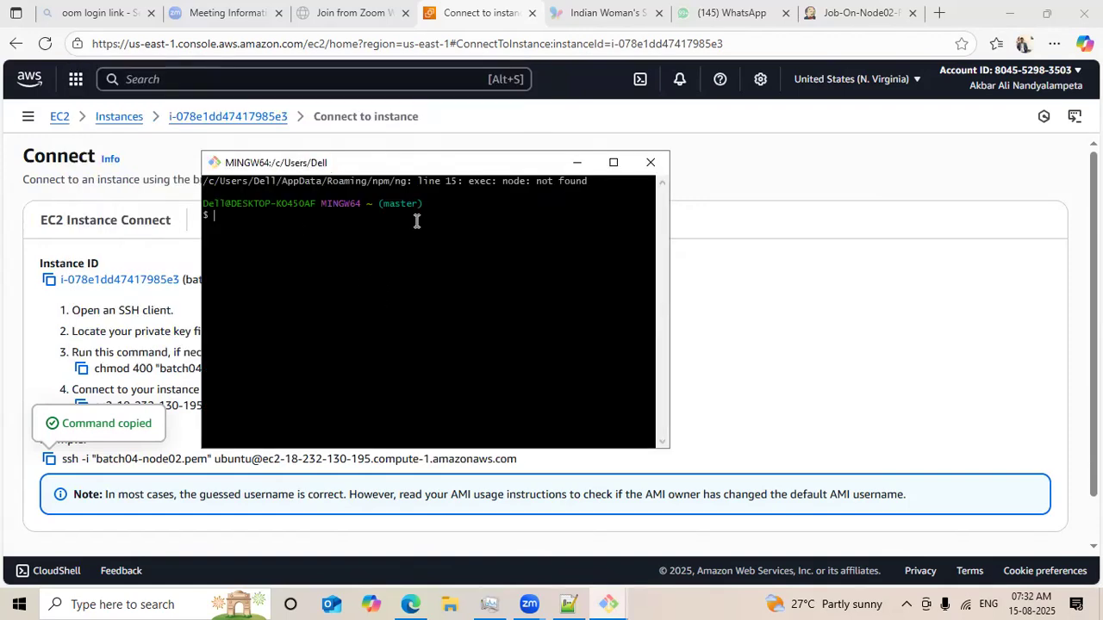
key("ctrl+plus")
key("ctrl+plus")
key("ctrl+plus")
key("ctrl+plus")
key("ctrl+plus")
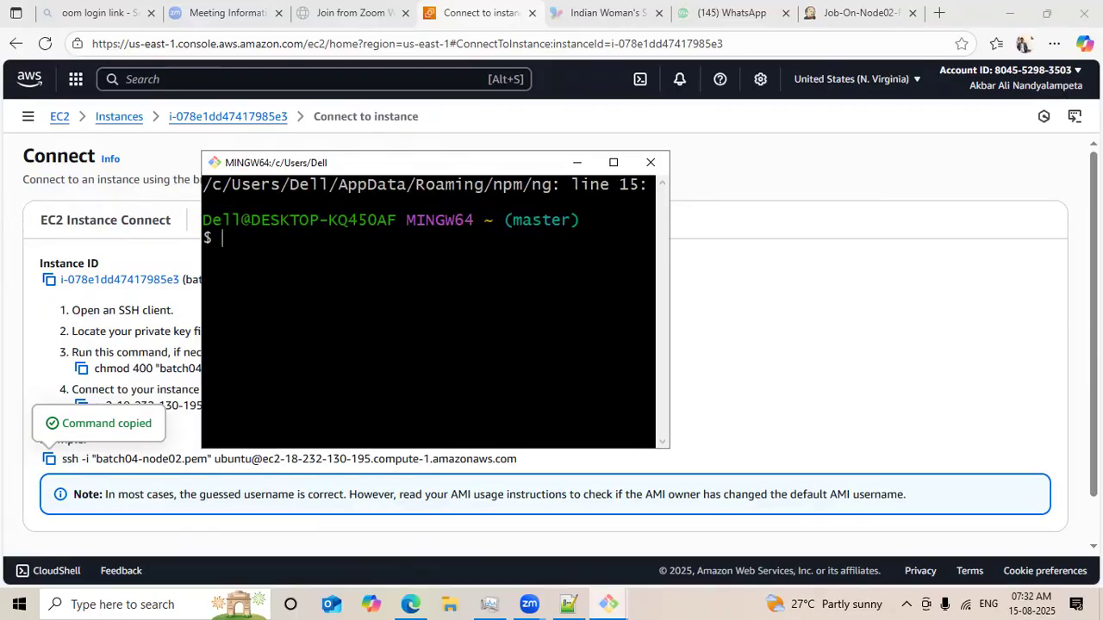
Change the Git Bash working directory to downloads.
type("cd dl")
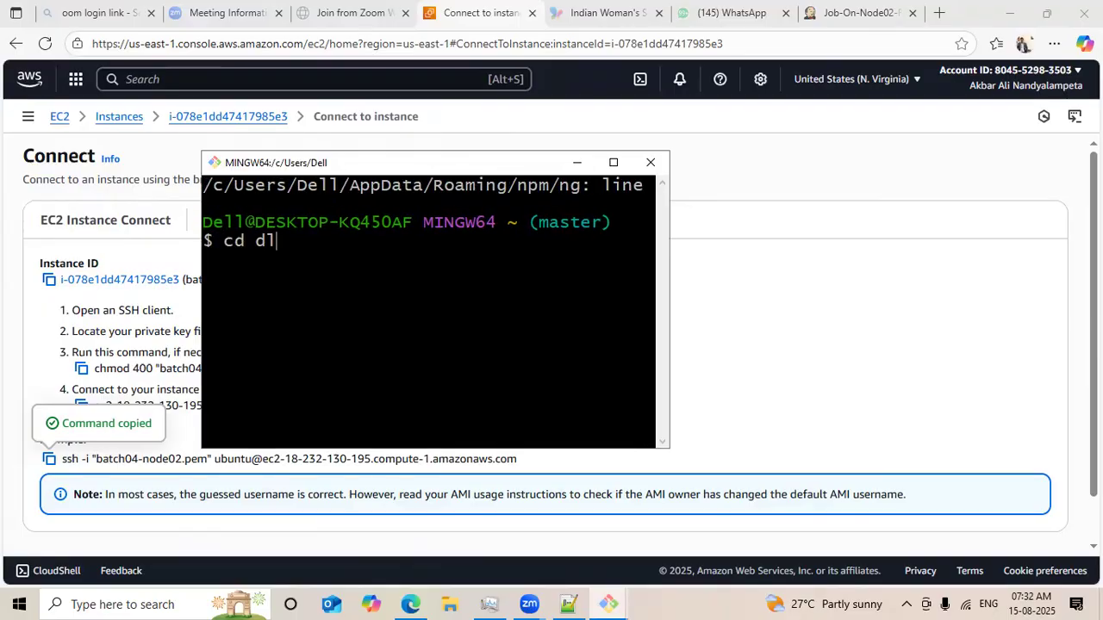
key("BackSpace")
type("ownload")
key("BackSpace")
key("BackSpace")
type("d")
key("BackSpace")
type("ads")
key("Return")
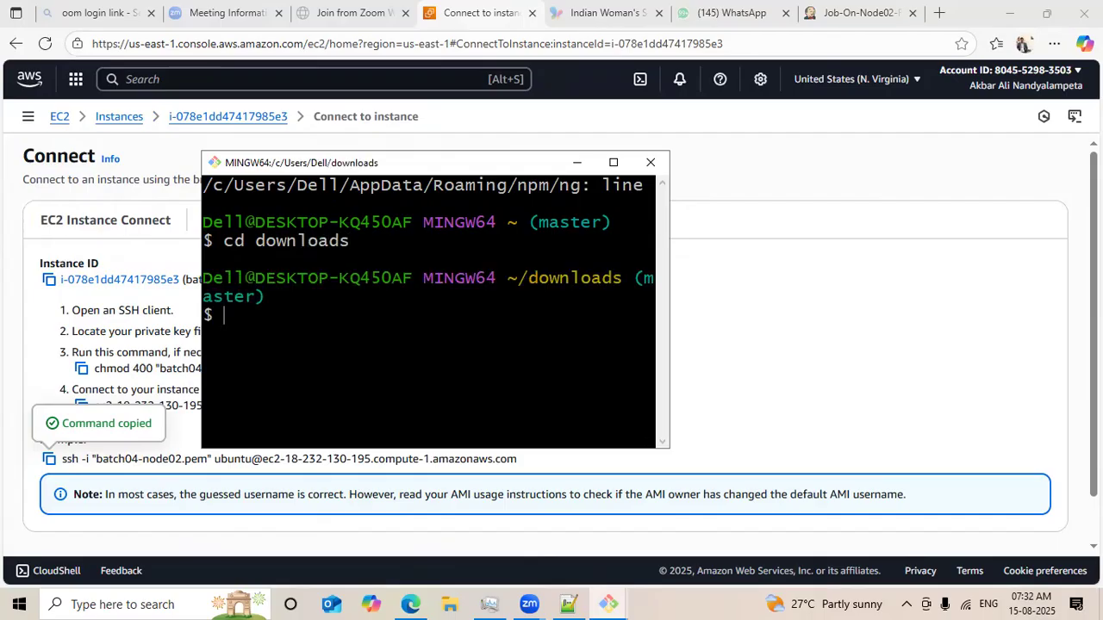
Paste and run the copied ssh command to connect to node02, maximize the window, and clear the screen.
right_click(402, 311)
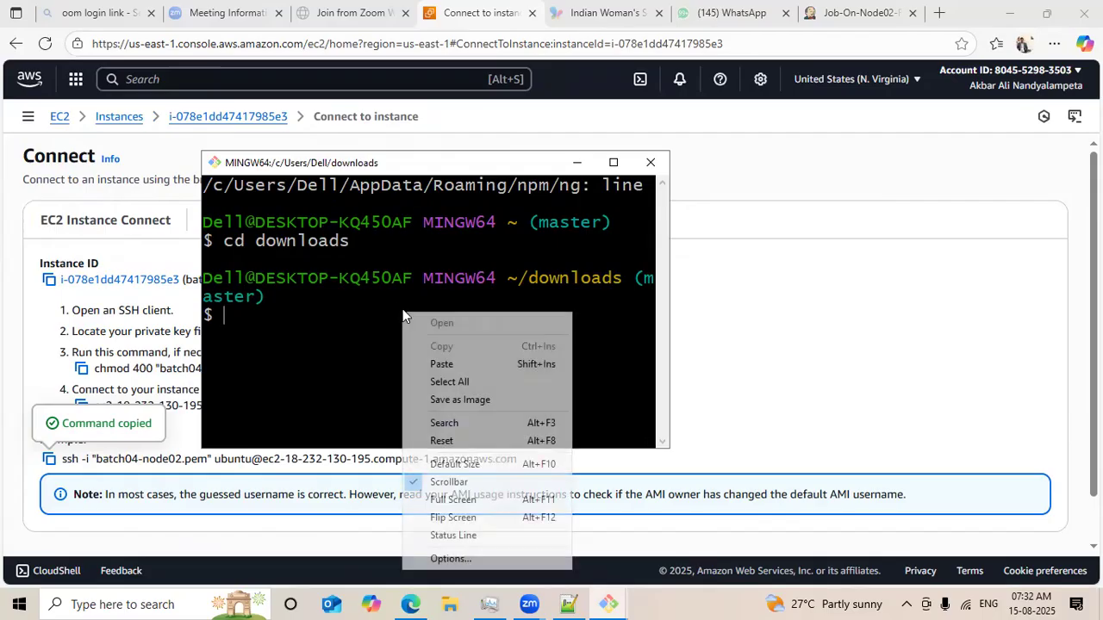
left_click(452, 365)
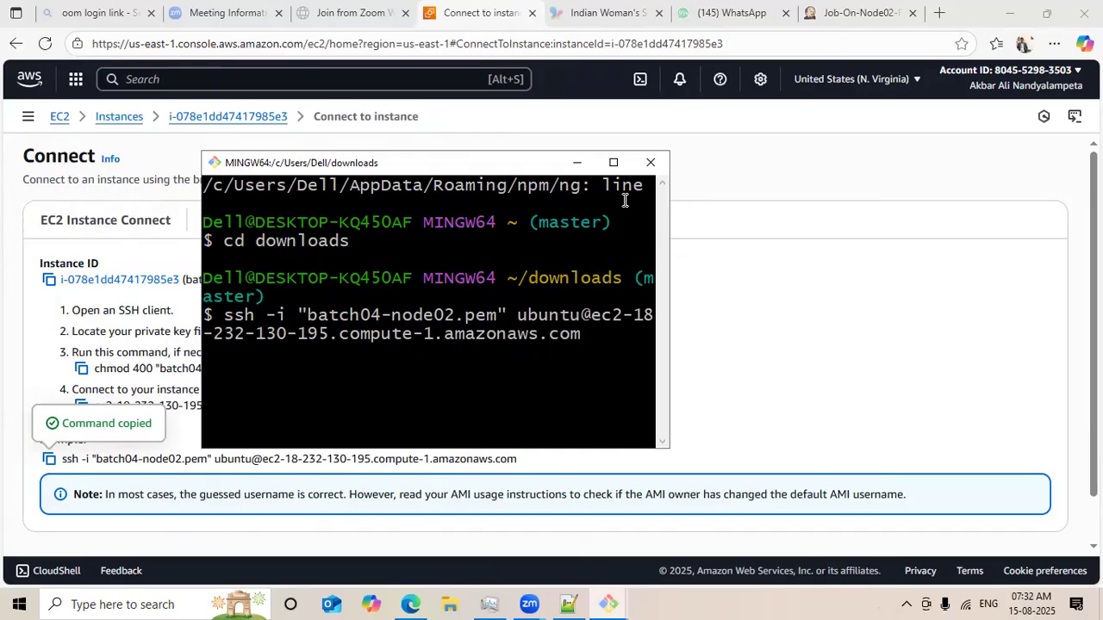
left_click(613, 162)
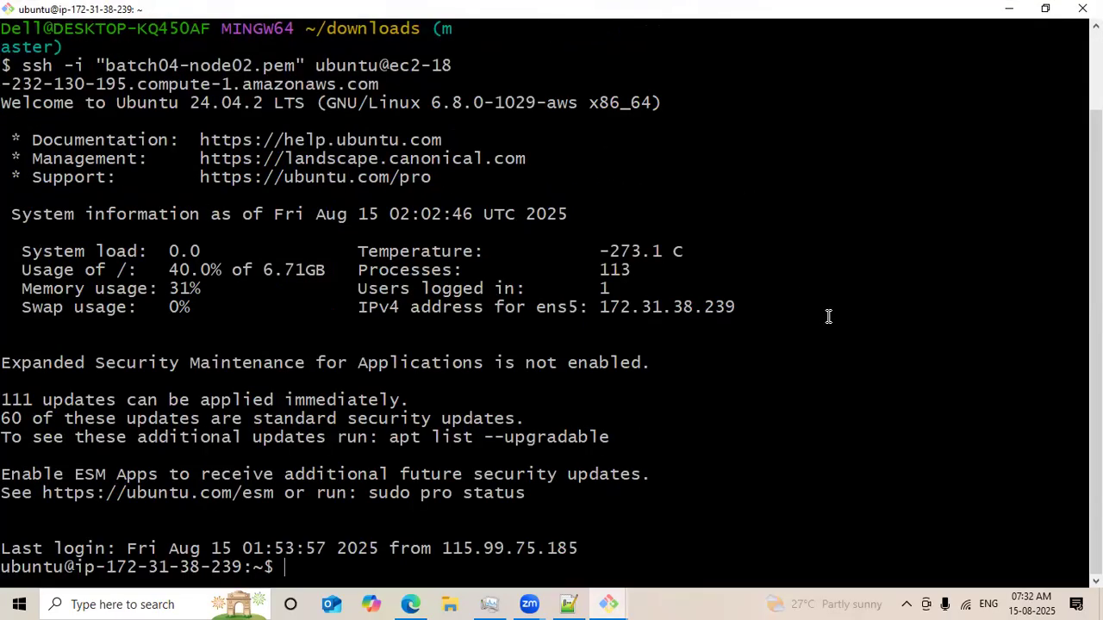
type("clear")
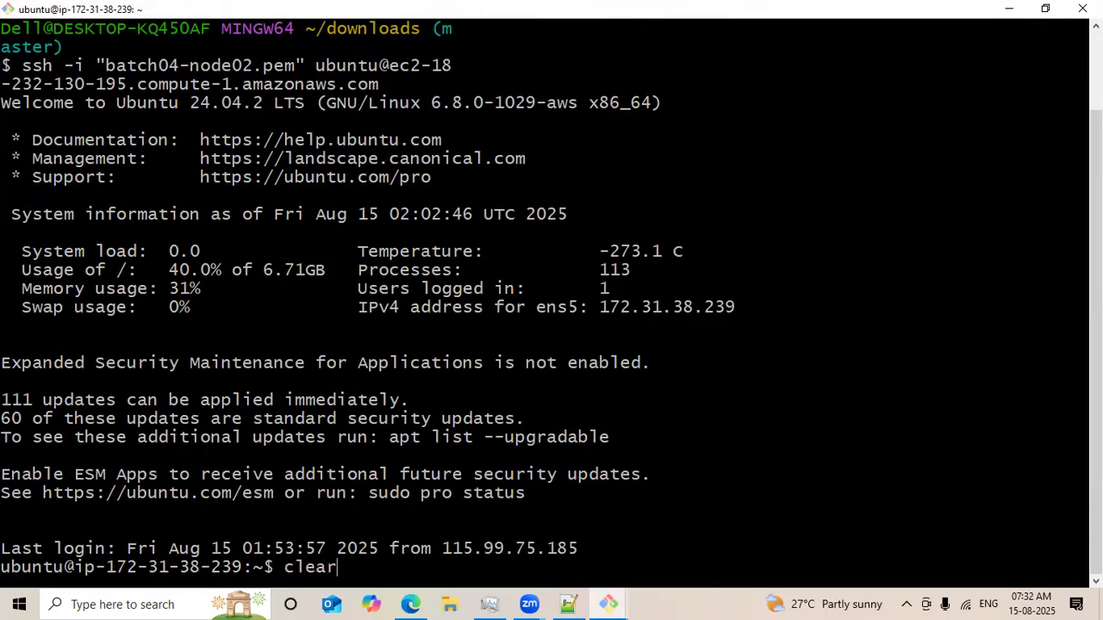
key("Return")
Check the working directory with pwd and list the node02 home files with ls -ltr.
type("pwd")
key("Return")
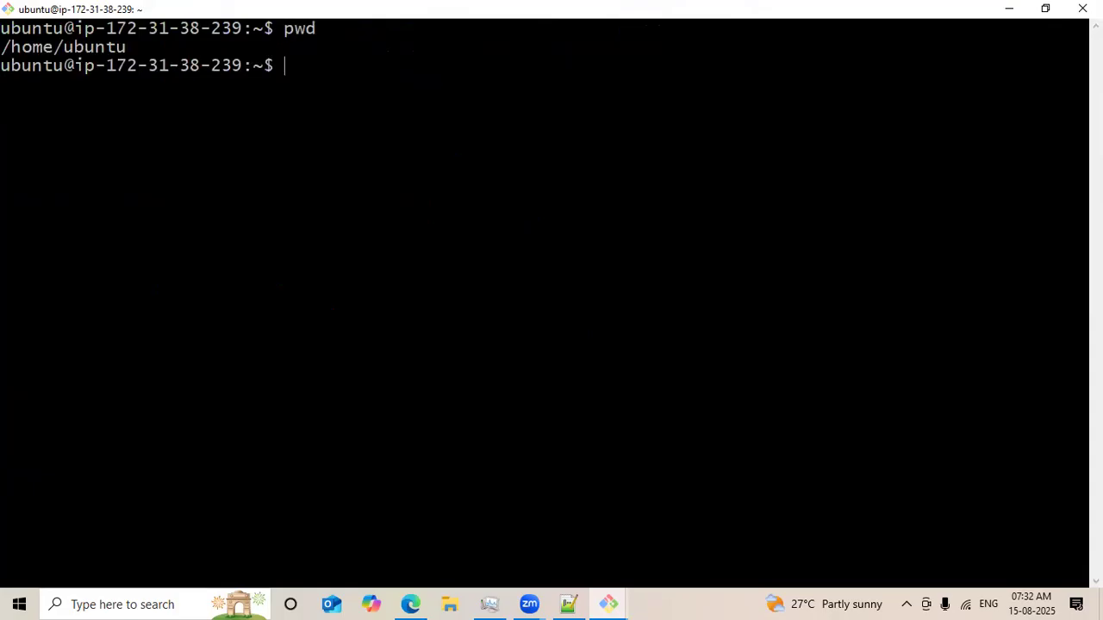
type("ls -ltr")
key("Return")
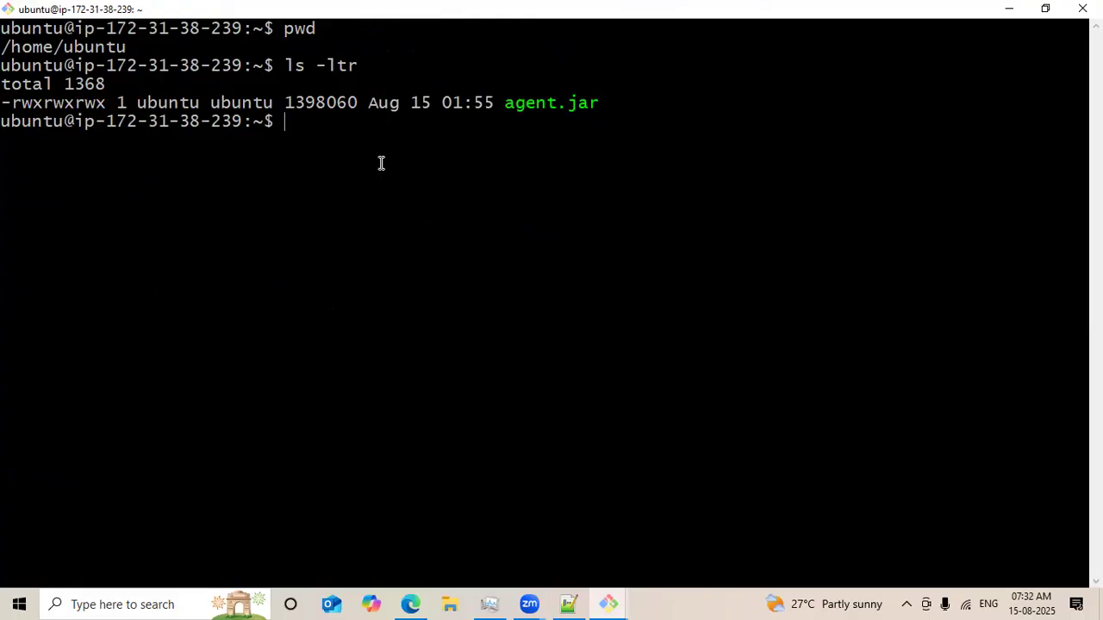
left_click(1009, 9)
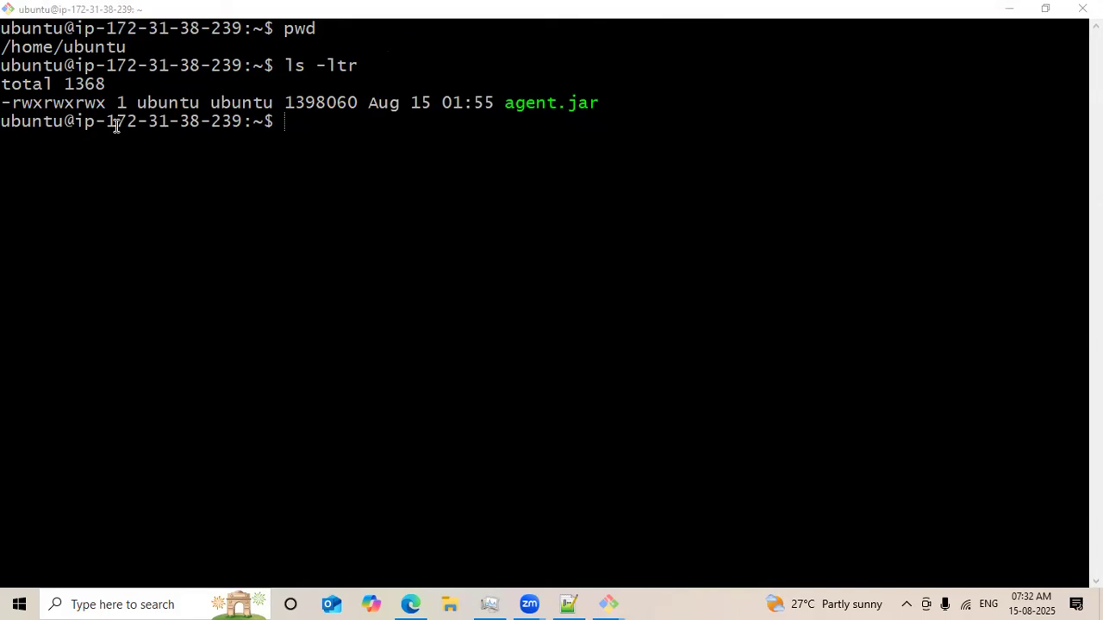
double_click(536, 104)
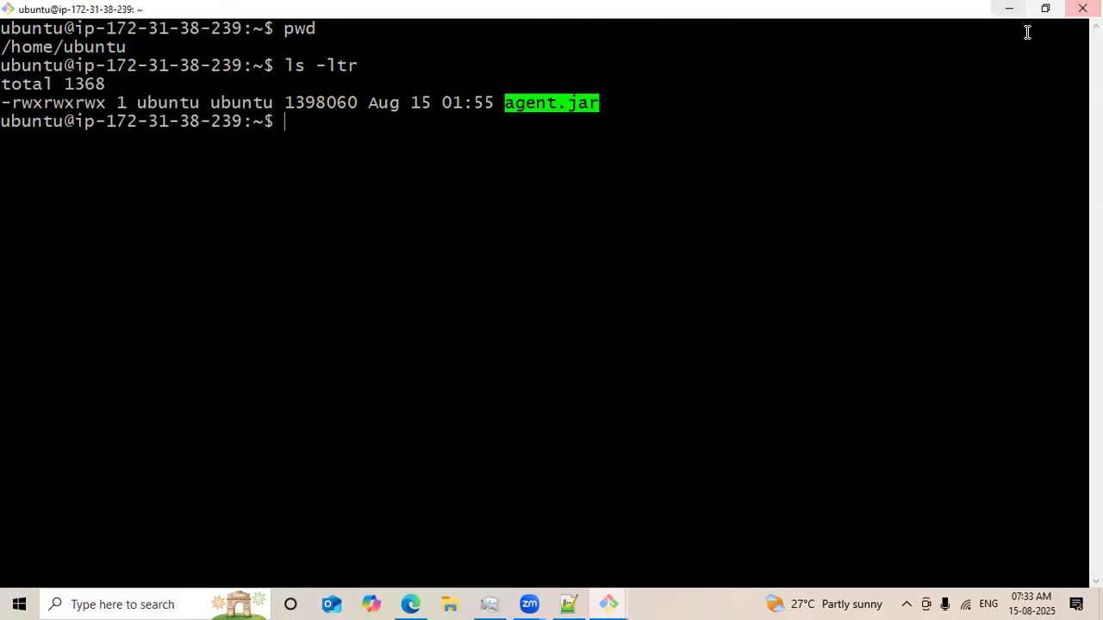
left_click(1013, 10)
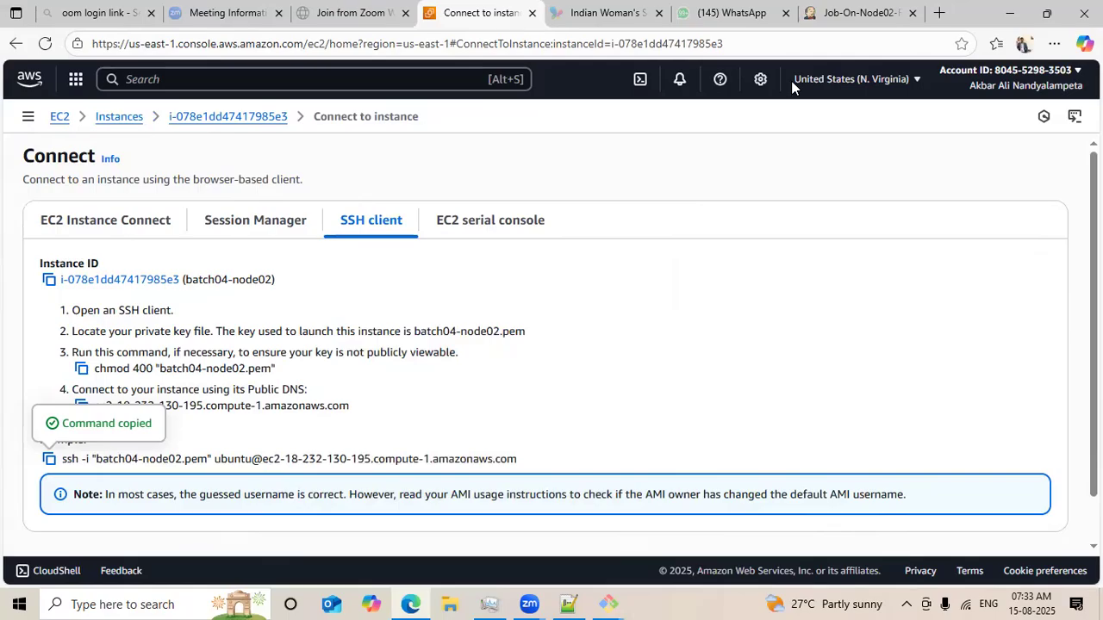
Return to the Jenkins job page, run Build Now, and open the first build's console output.
left_click(852, 12)
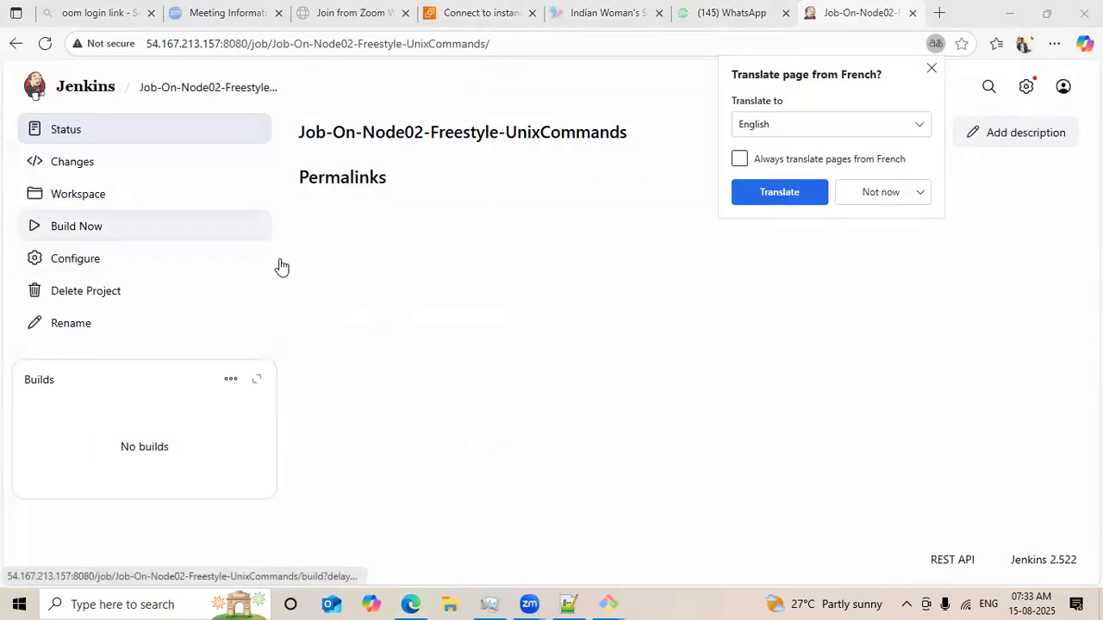
left_click(779, 196)
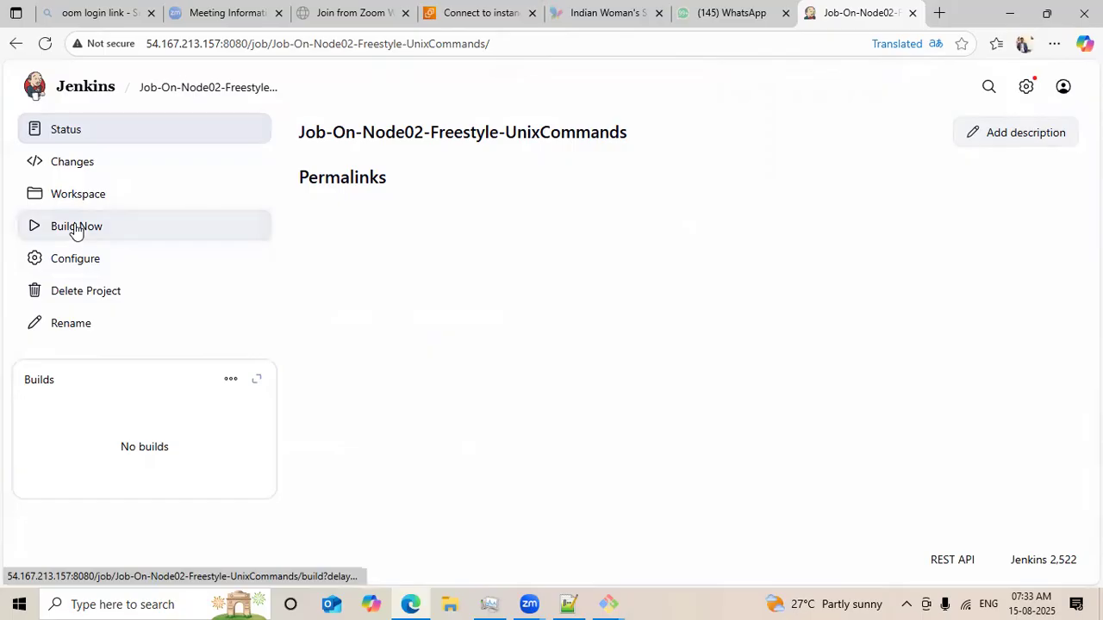
left_click(76, 230)
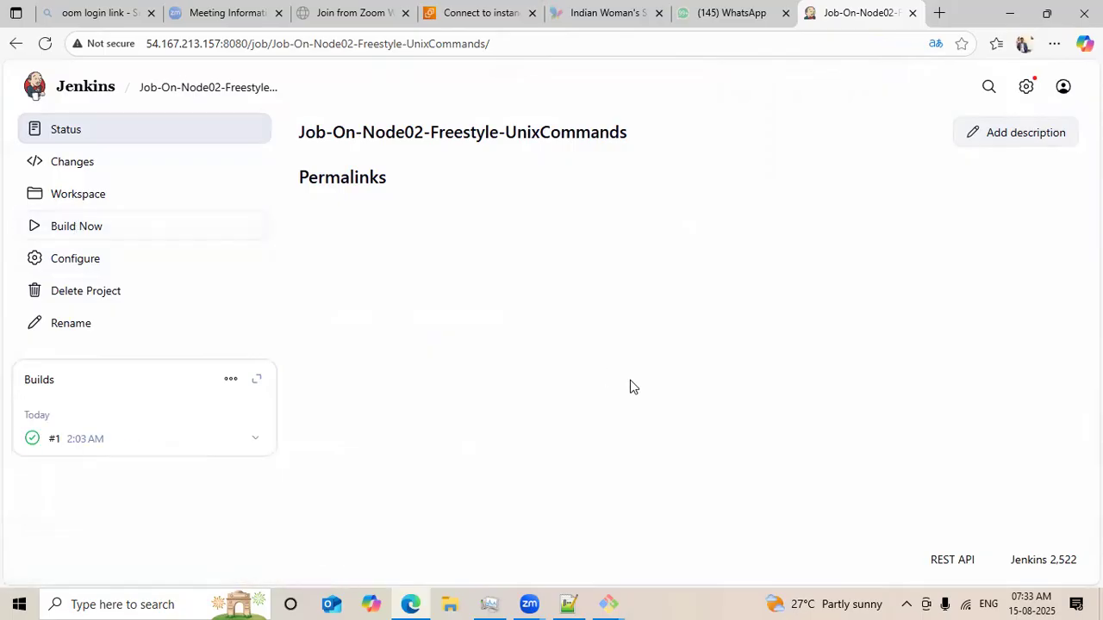
left_click(32, 439)
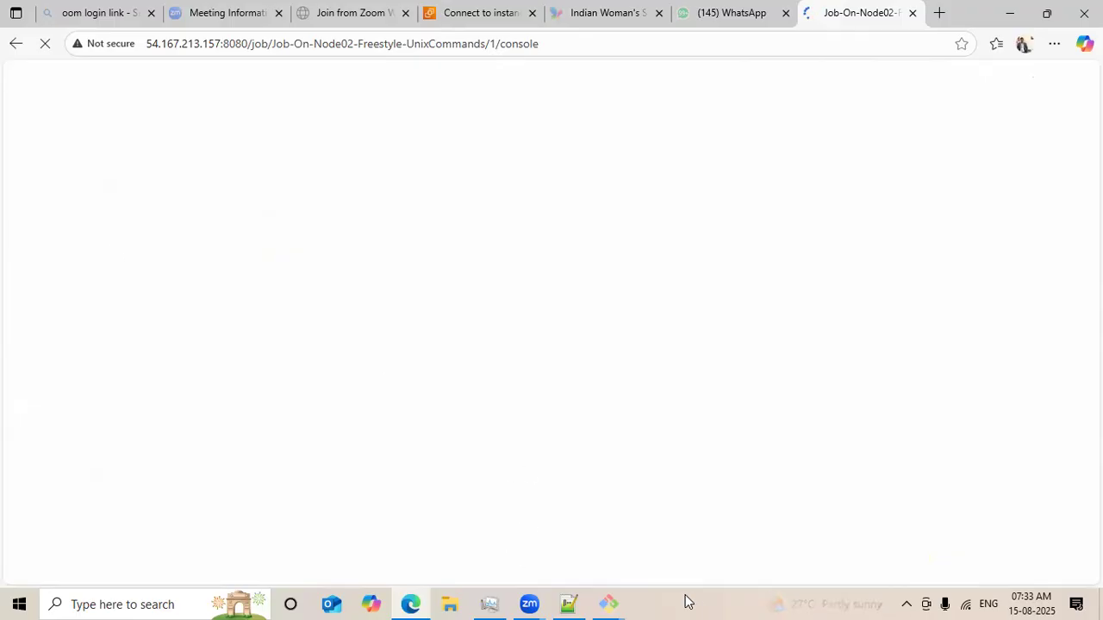
mouse_move(611, 602)
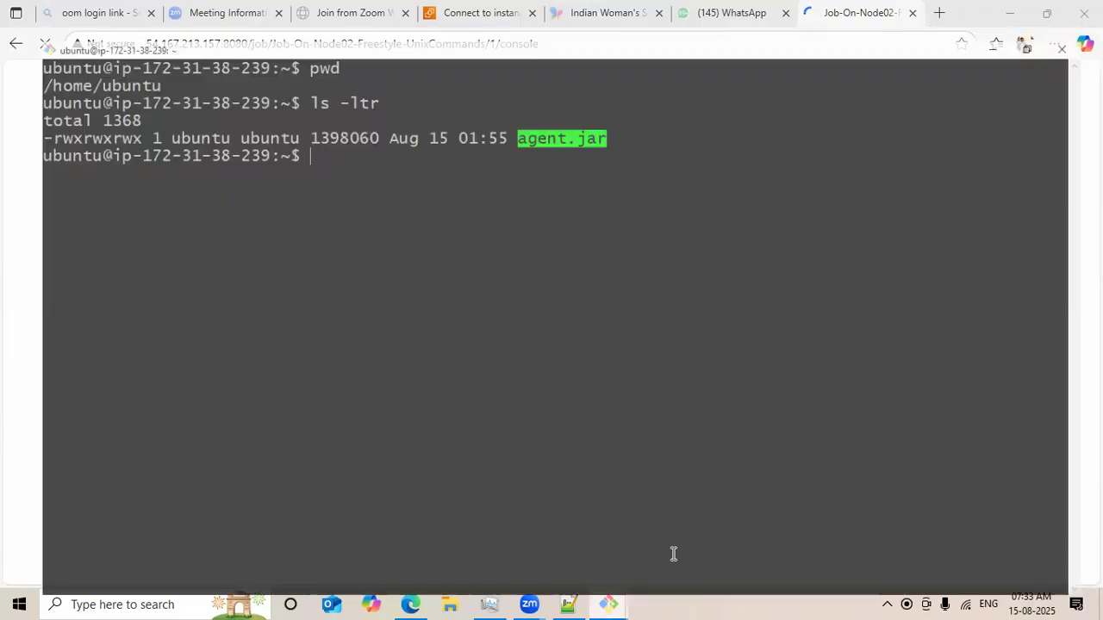
Compare the build's console output workspace path with the node02 terminal session.
left_click(672, 554)
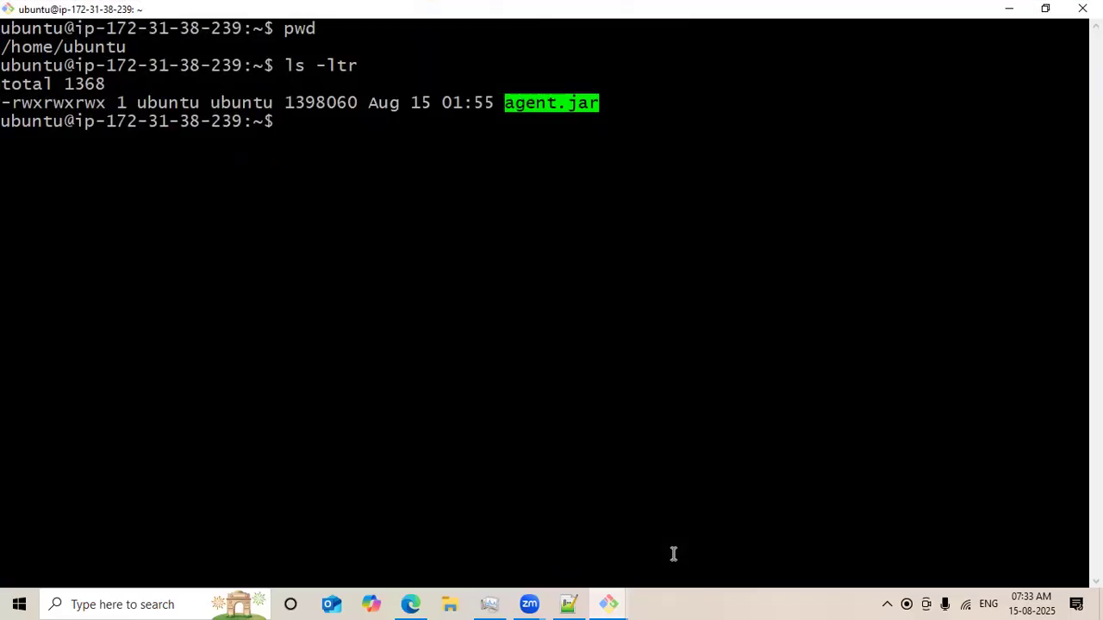
left_click(1008, 8)
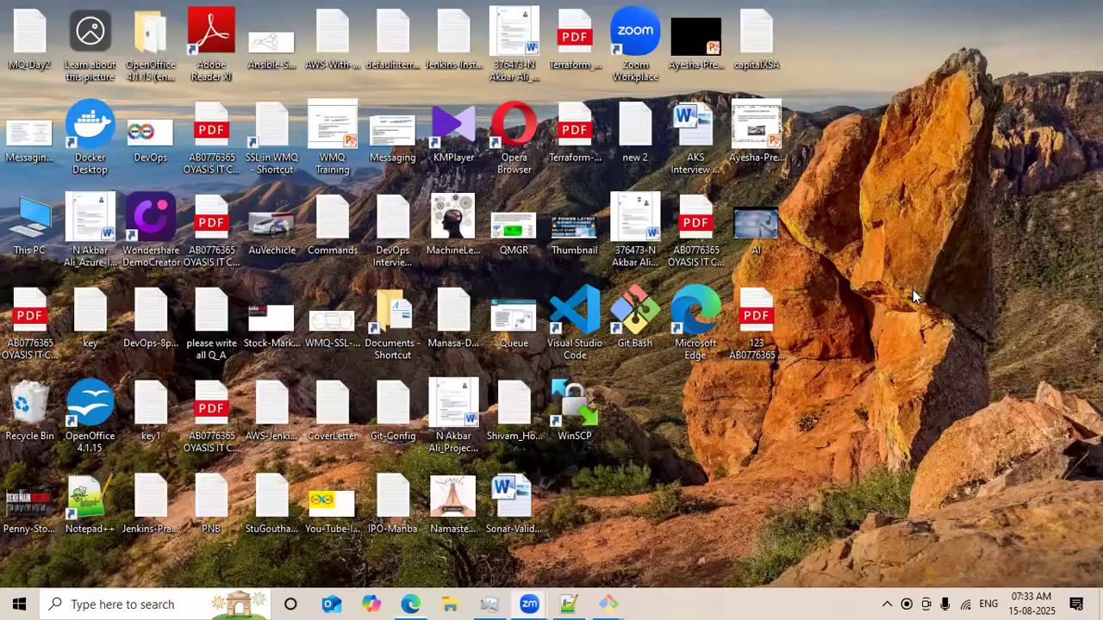
left_click(413, 604)
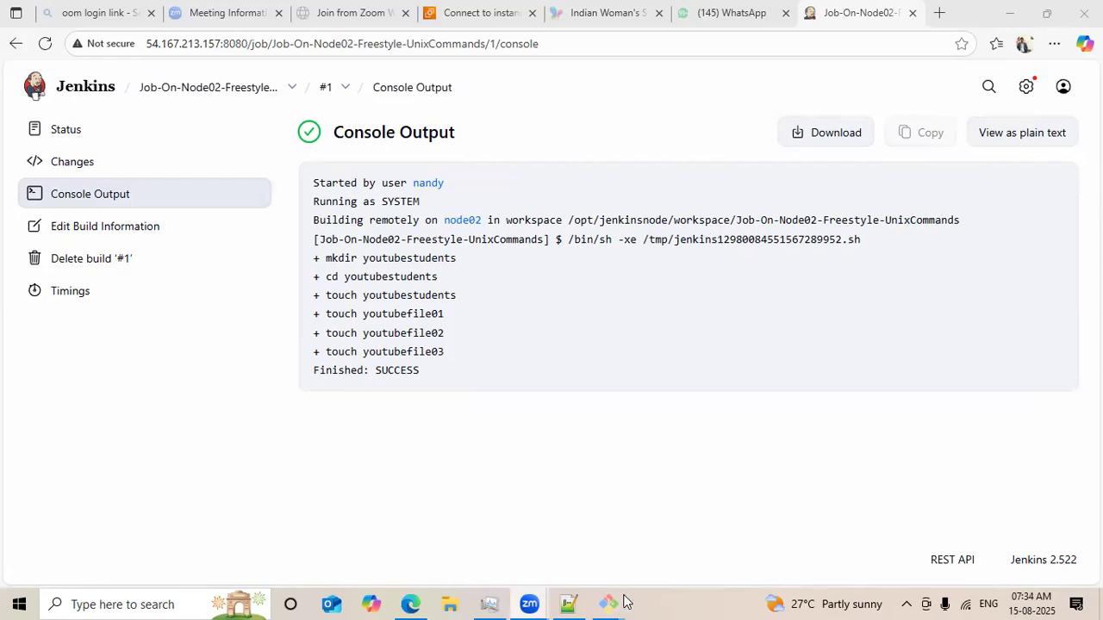
mouse_move(608, 602)
left_click(739, 576)
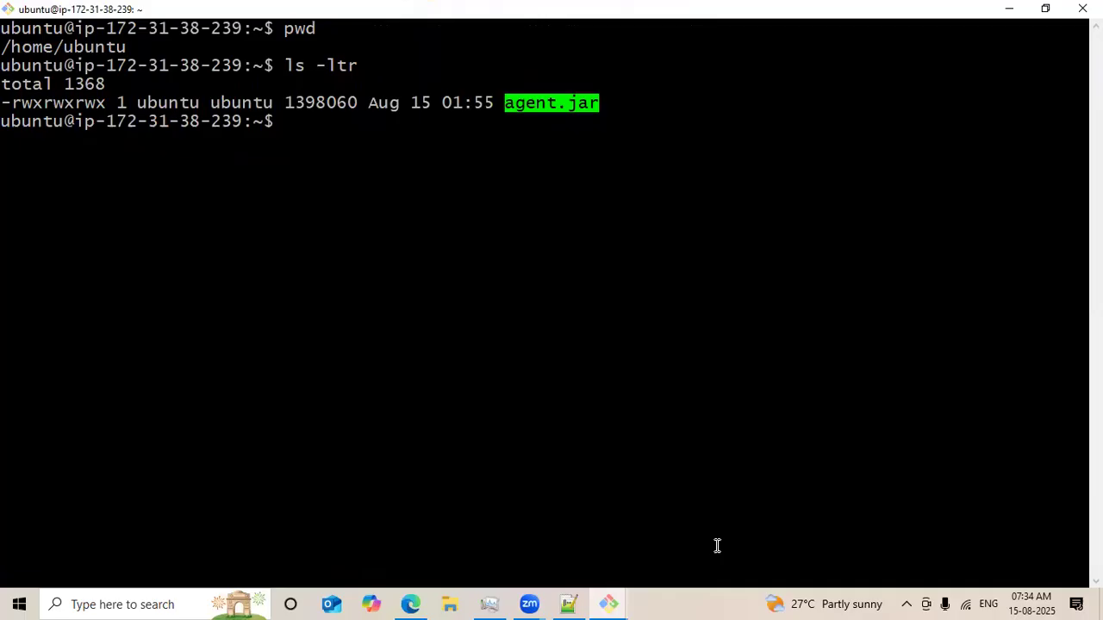
Change to /opt/jenkinsnode/workspace/ on node02, print the working directory, and list its contents with ls -ltr.
left_click(468, 130)
type("cd ")
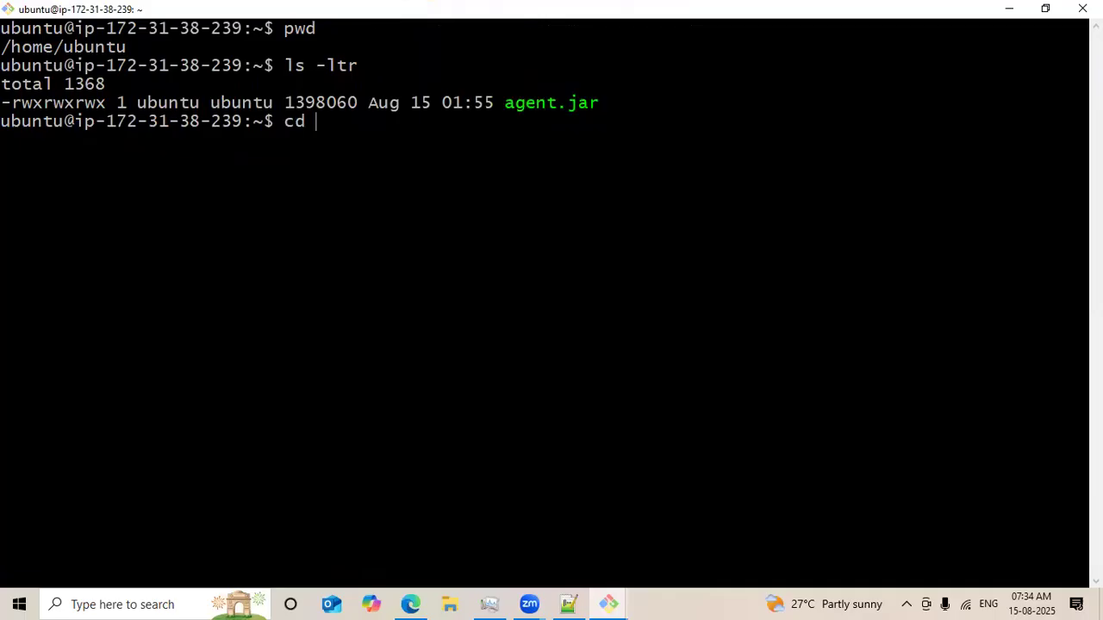
type("/opt/jenkinsnode/workspace/")
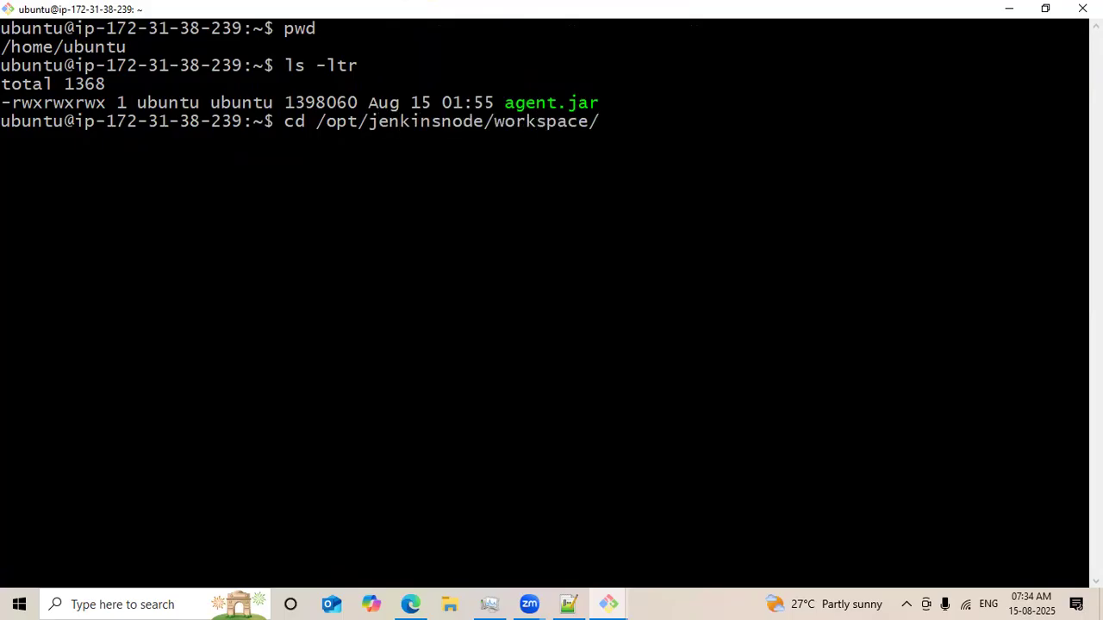
key("Return")
type("pwd")
key("Return")
type("ls -ltr")
key("Return")
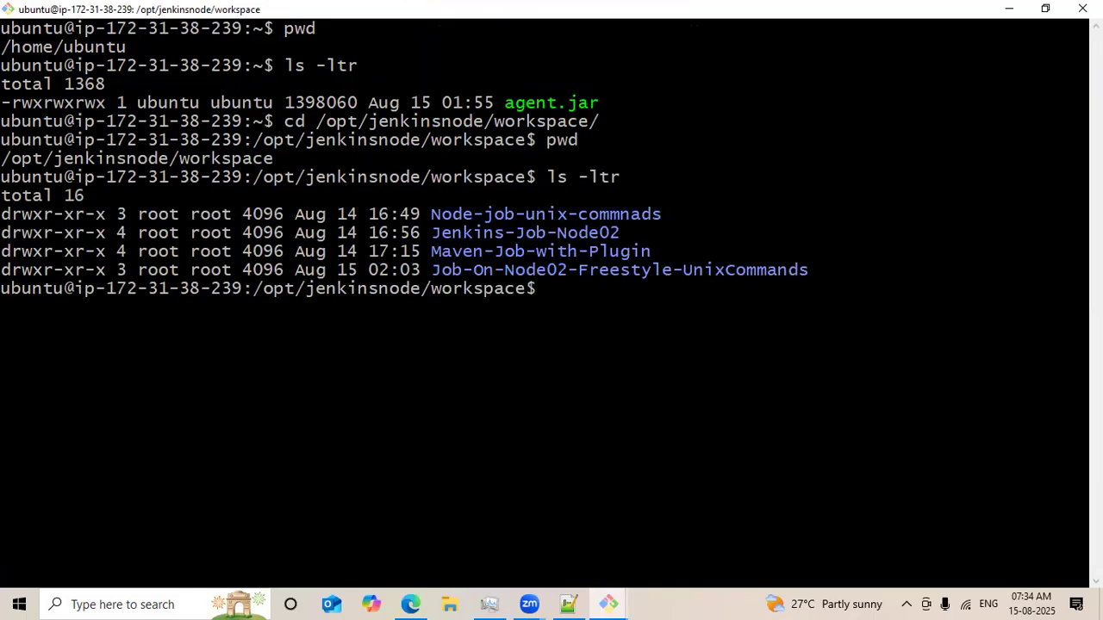
Run date on node02 to compare the current time with the job folder's timestamp.
double_click(580, 271)
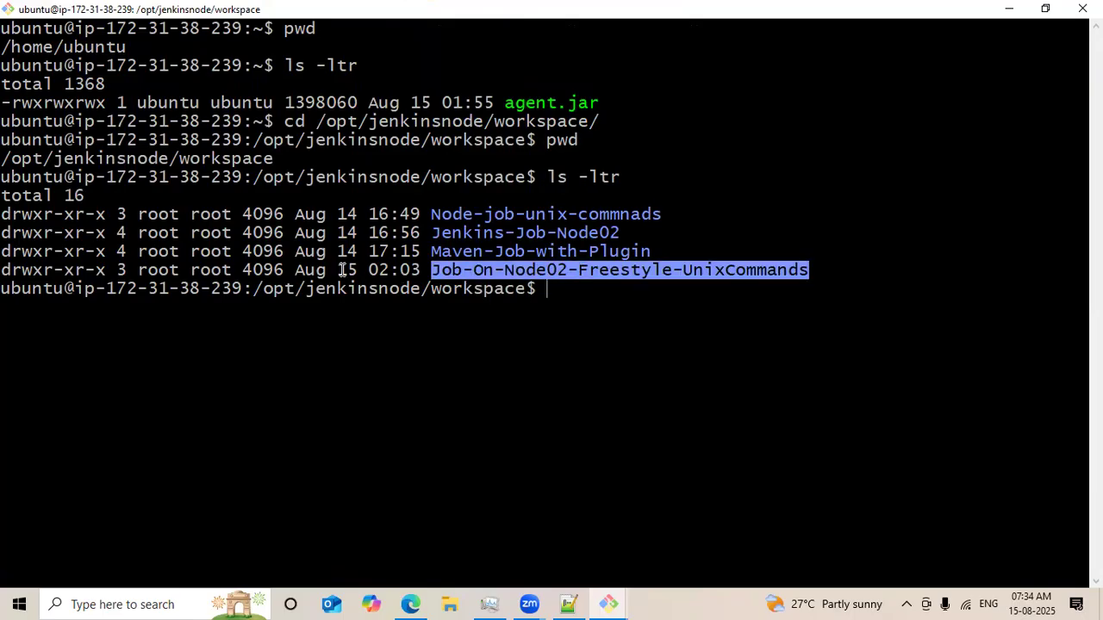
double_click(383, 270)
left_click(383, 270)
type("date")
key("Return")
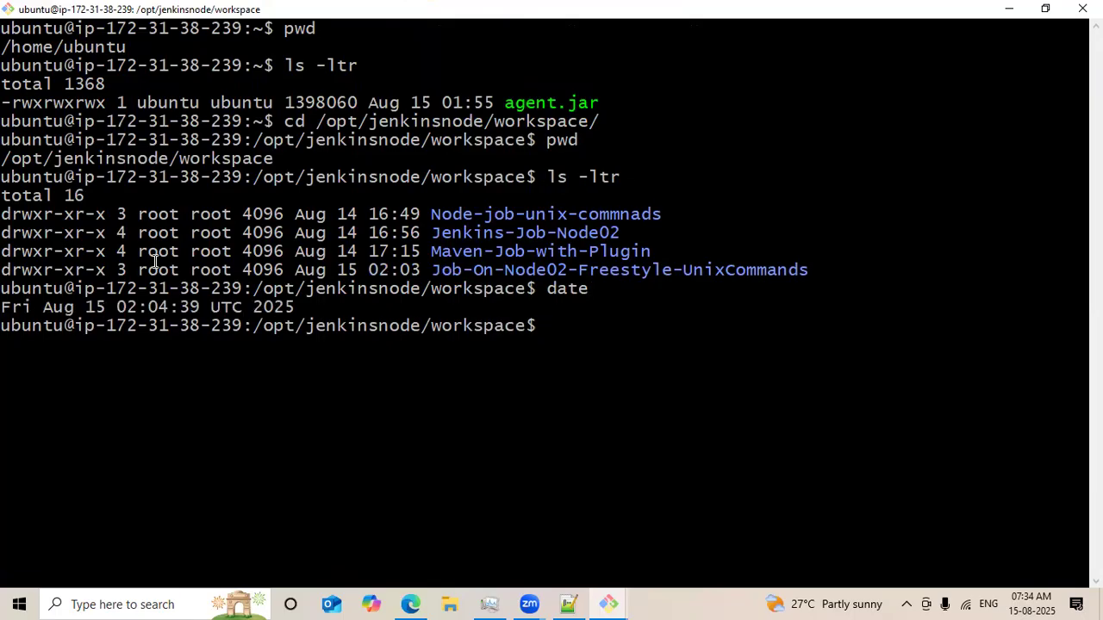
double_click(152, 308)
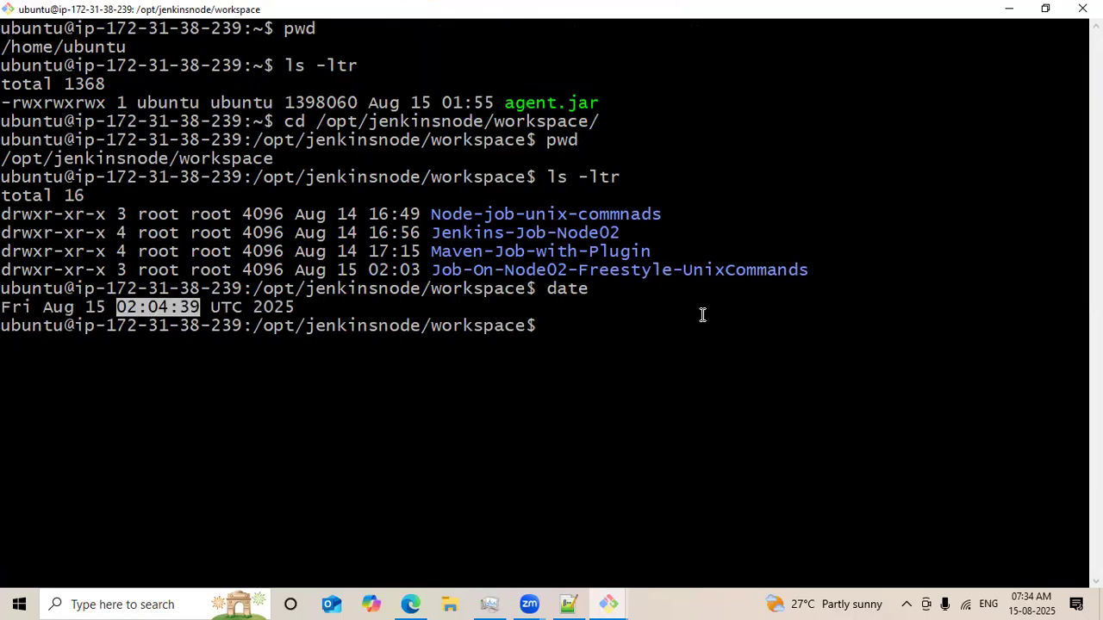
Enter the Job-On-Node02-Freestyle-UnixCommands workspace folder and list its contents with ls -ltr.
double_click(565, 270)
key("ctrl+c")
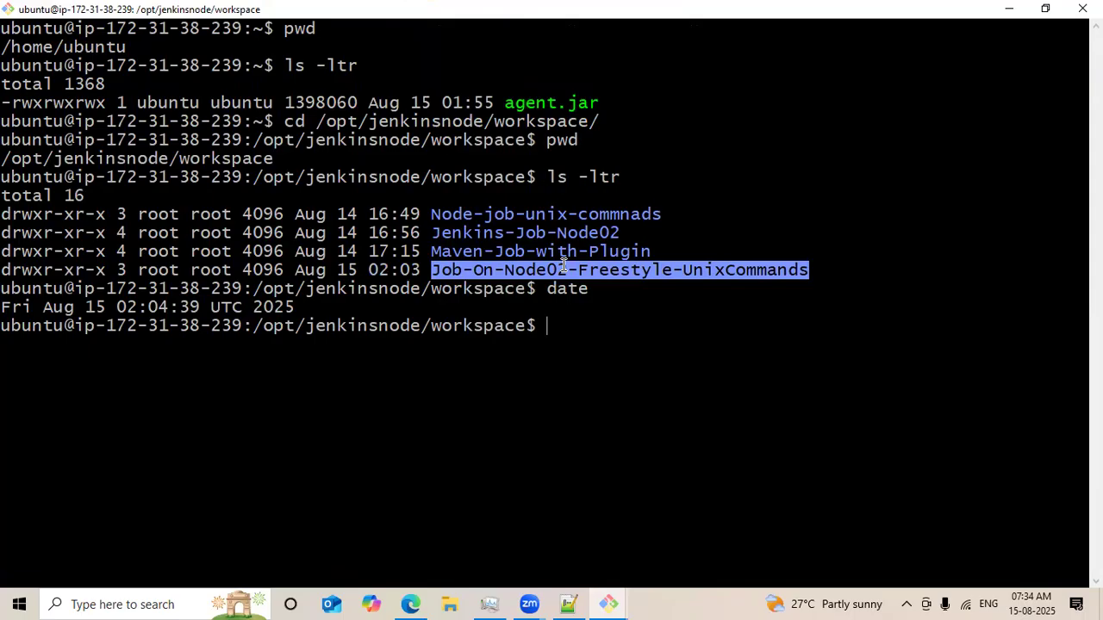
type("cd")
right_click(662, 306)
left_click(702, 359)
key("Return")
type("ls -lt")
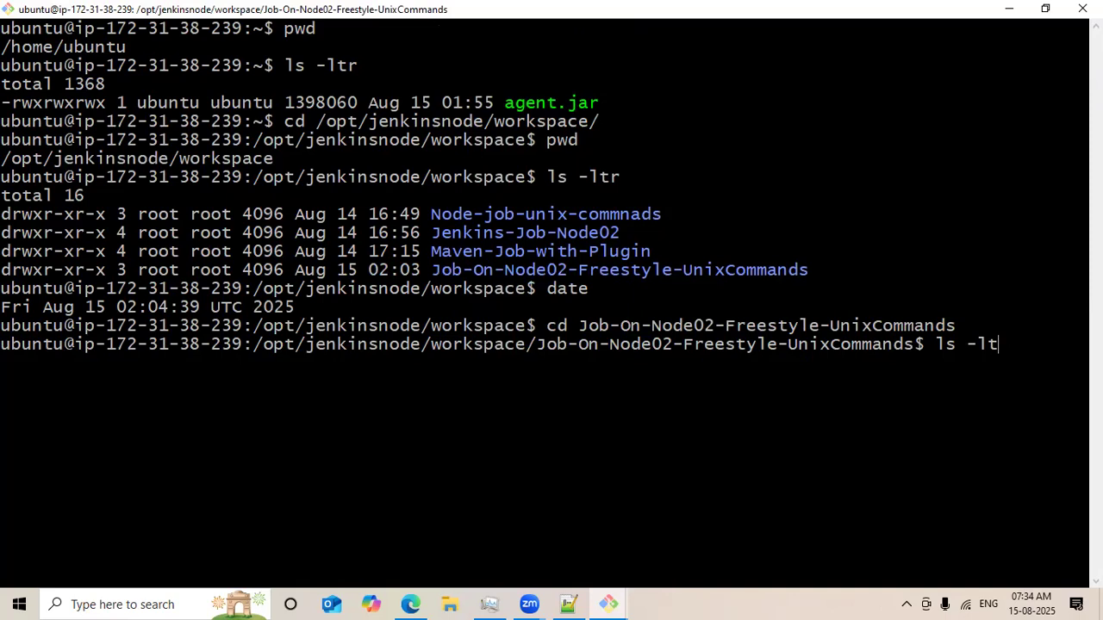
type("r")
key("Return")
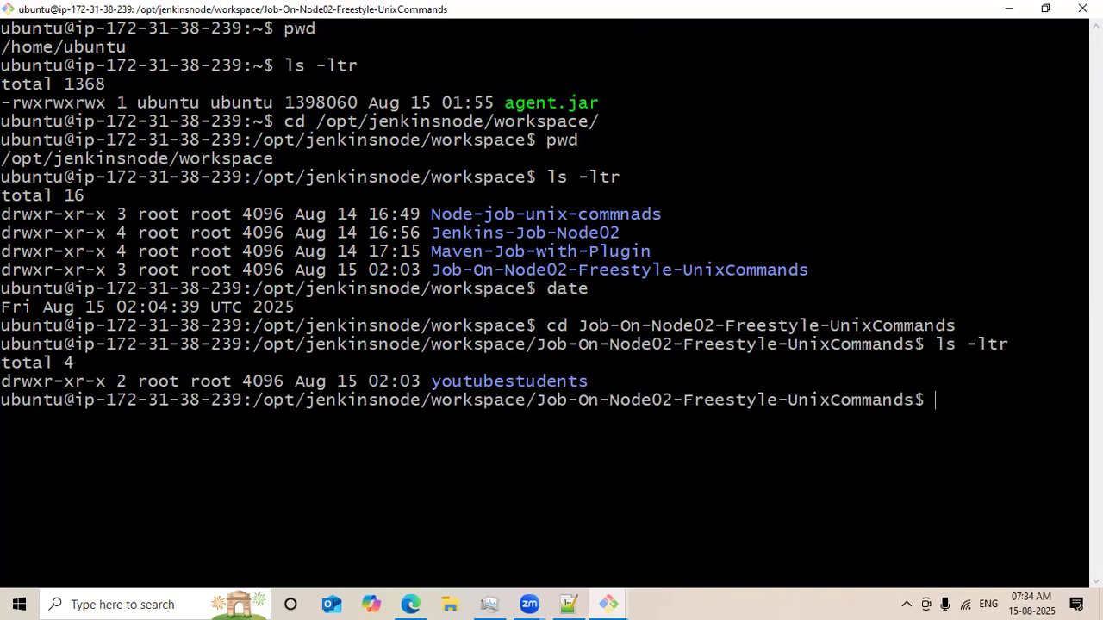
Enter the youtubestudents directory and list the files the job created with ls -ltr.
double_click(510, 381)
key("ctrl+c")
type("cd y")
key("Tab")
key("Return")
type("ls -ltr")
key("Return")
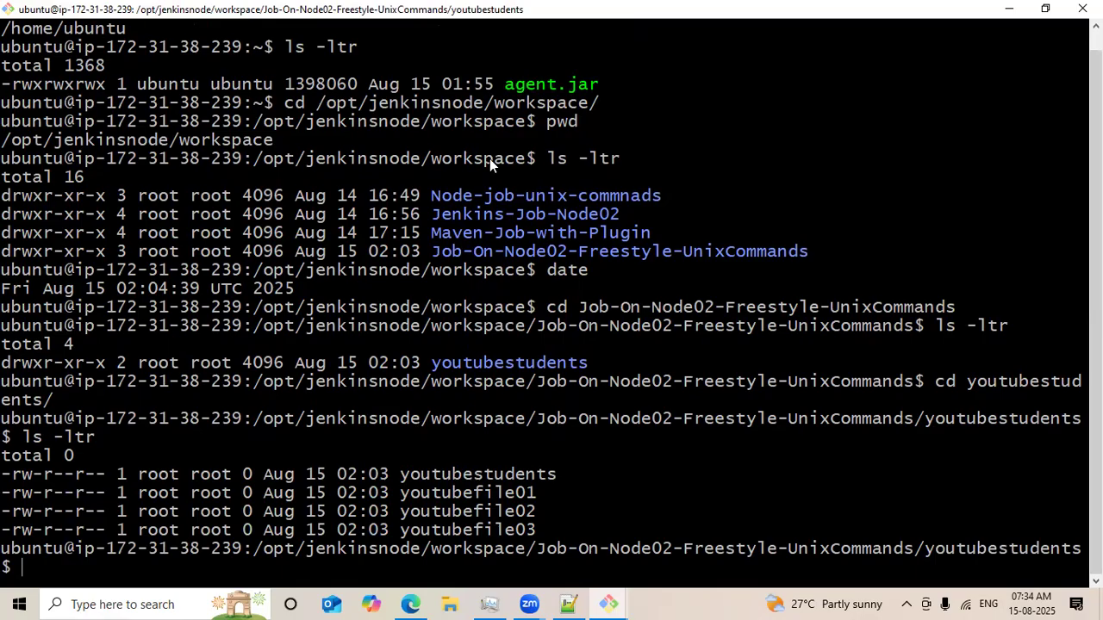
Highlight the four files created inside youtubestudents in the listing.
key("alt+Tab")
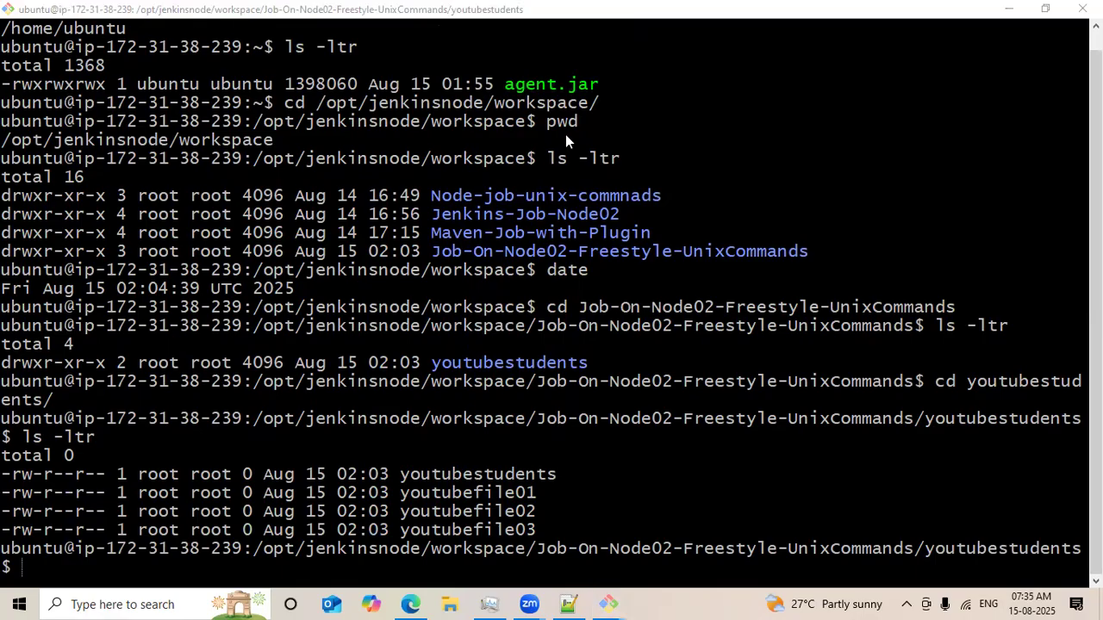
left_click_drag(23, 470, 629, 530)
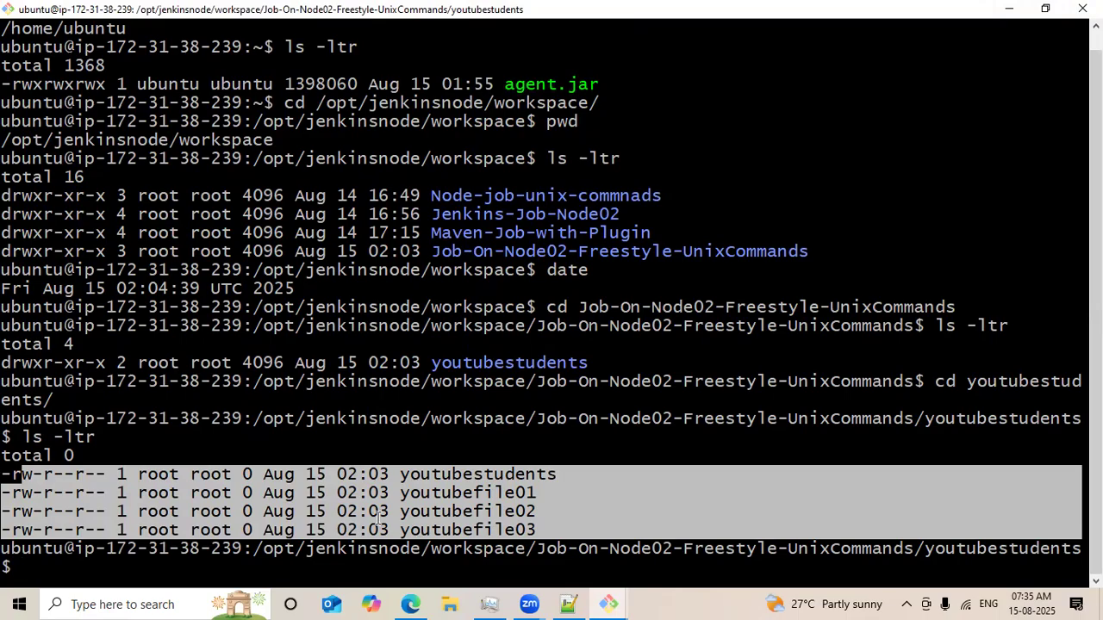
left_click(1006, 13)
left_click(571, 604)
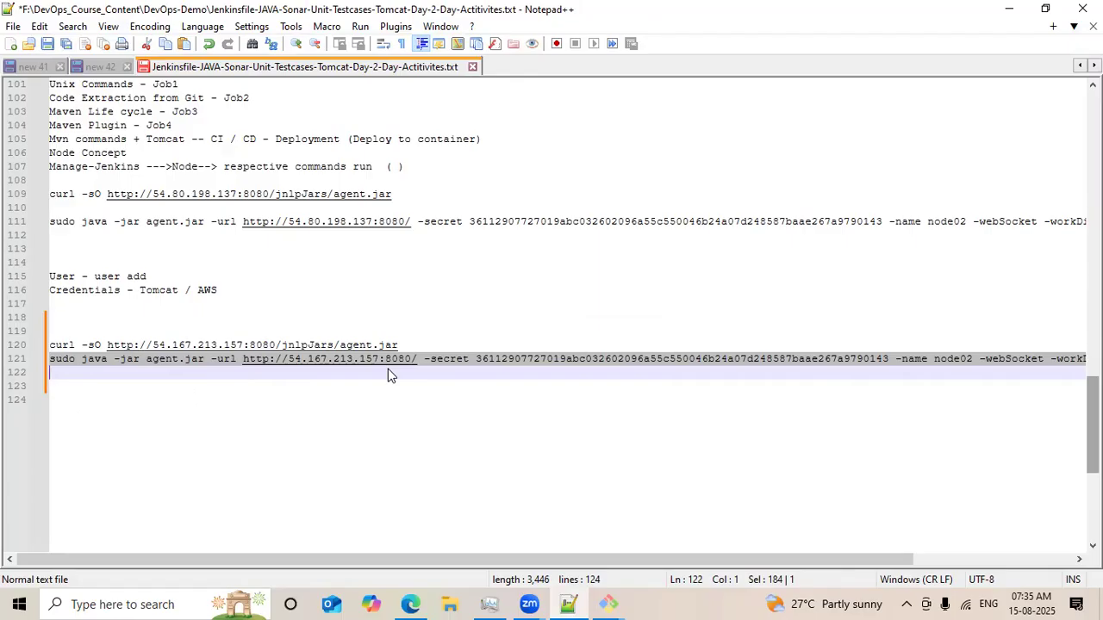
left_click(1009, 8)
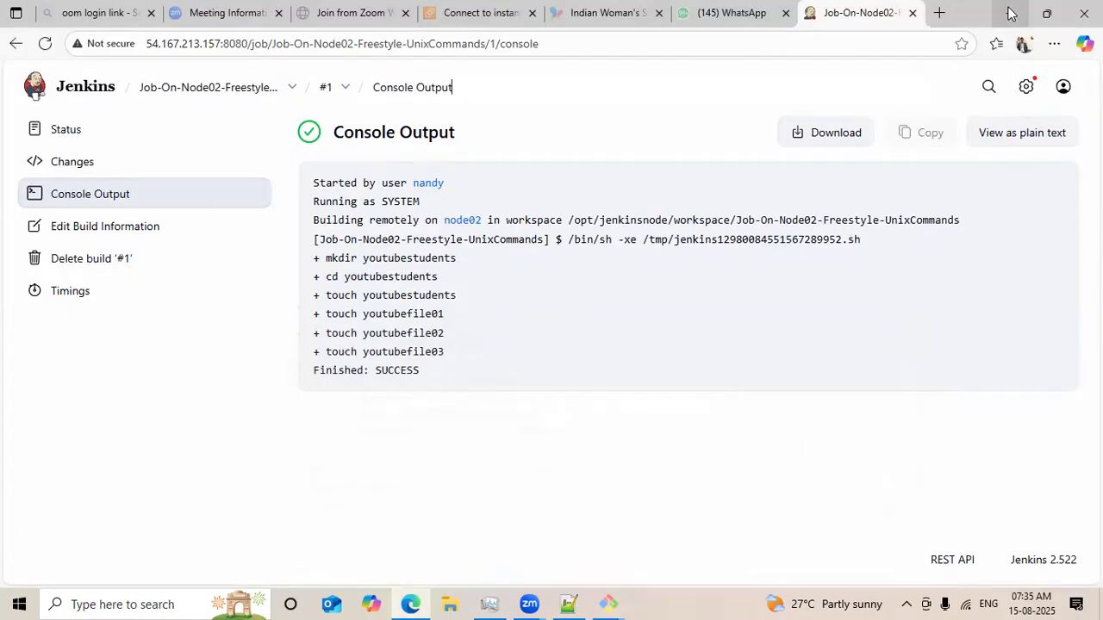
Open Manage Jenkins Security and examine the TCP port for inbound agents options in the Agents section.
left_click(1026, 89)
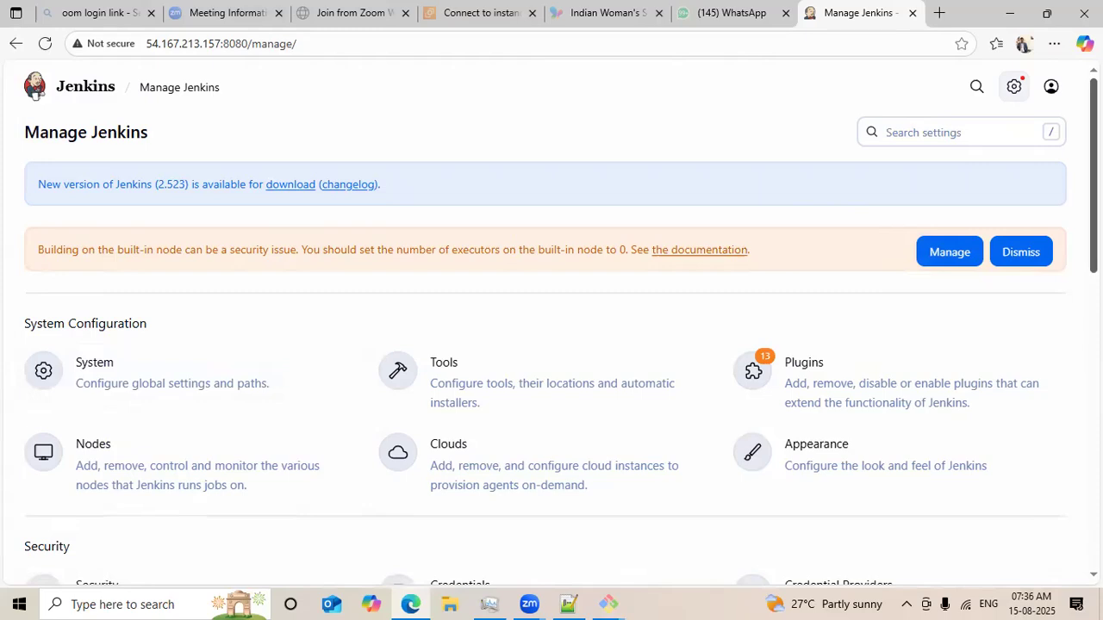
scroll(108, 214, "down", 3)
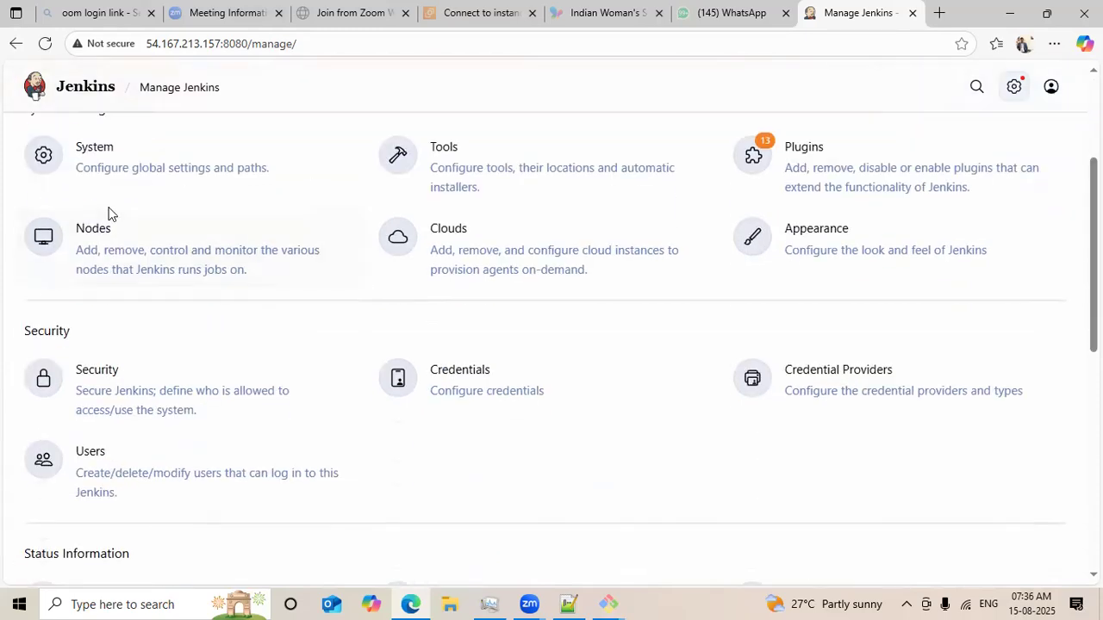
left_click(83, 376)
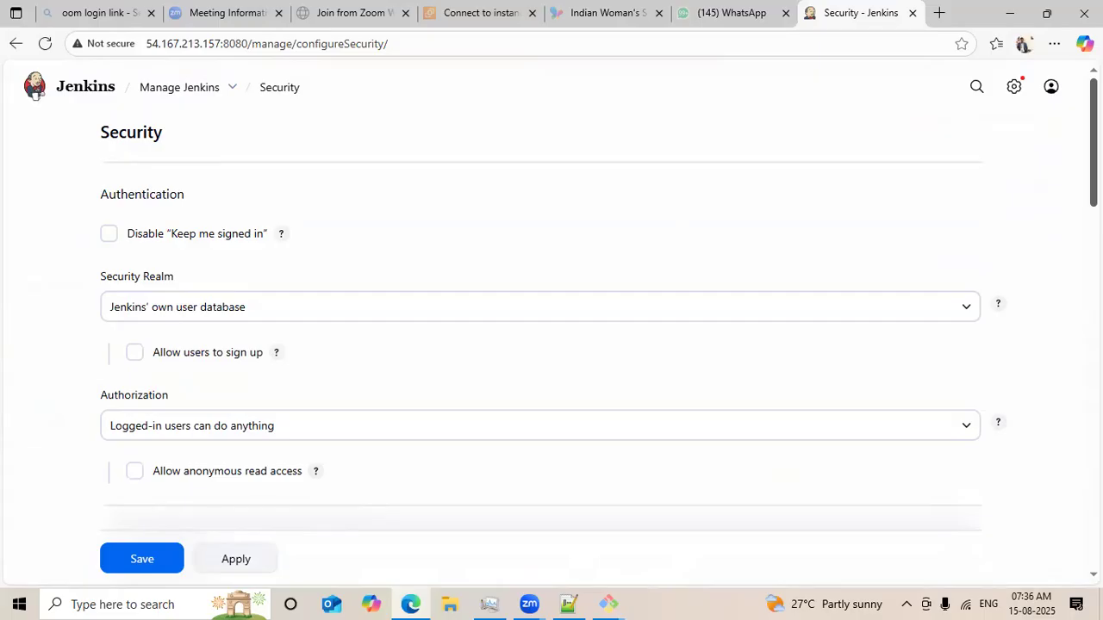
scroll(552, 344, "down", 7)
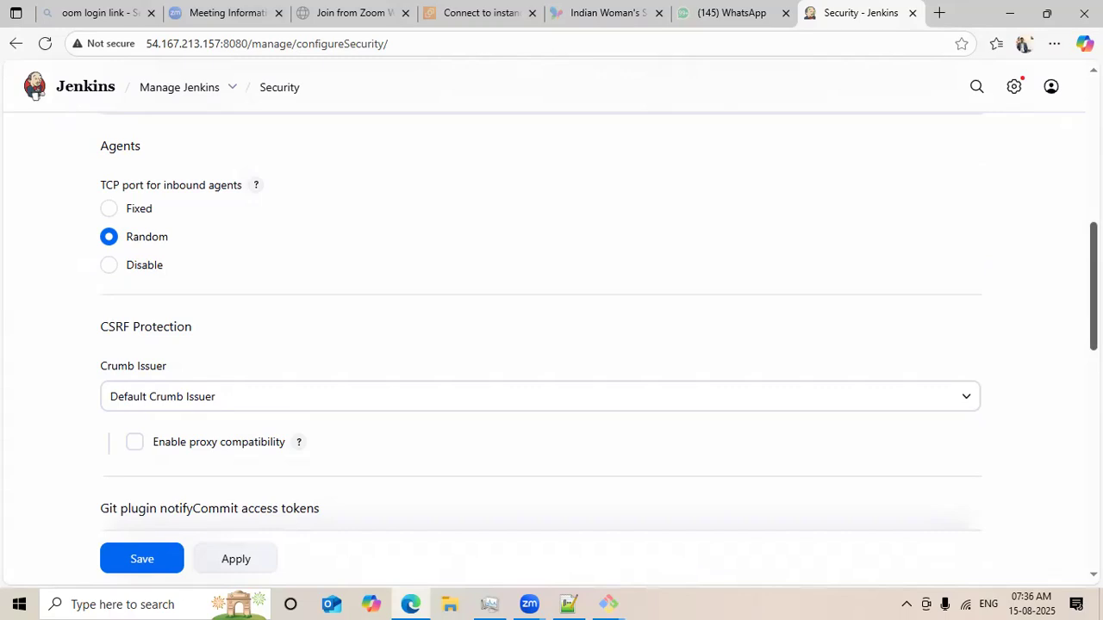
scroll(552, 345, "up", 1)
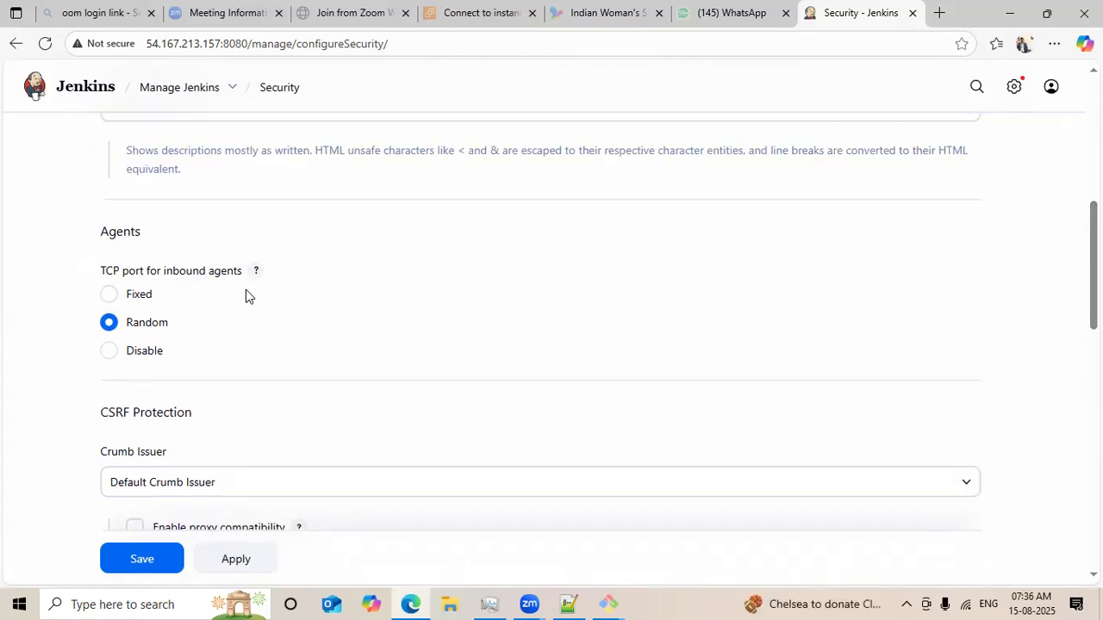
left_click(112, 298)
left_click(172, 326)
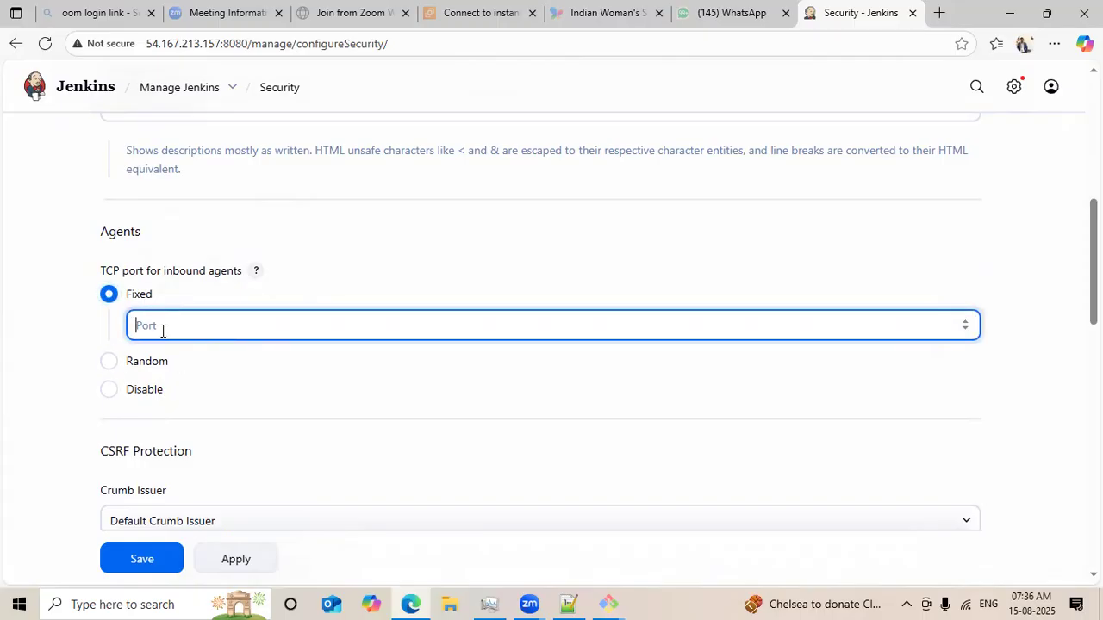
left_click(109, 364)
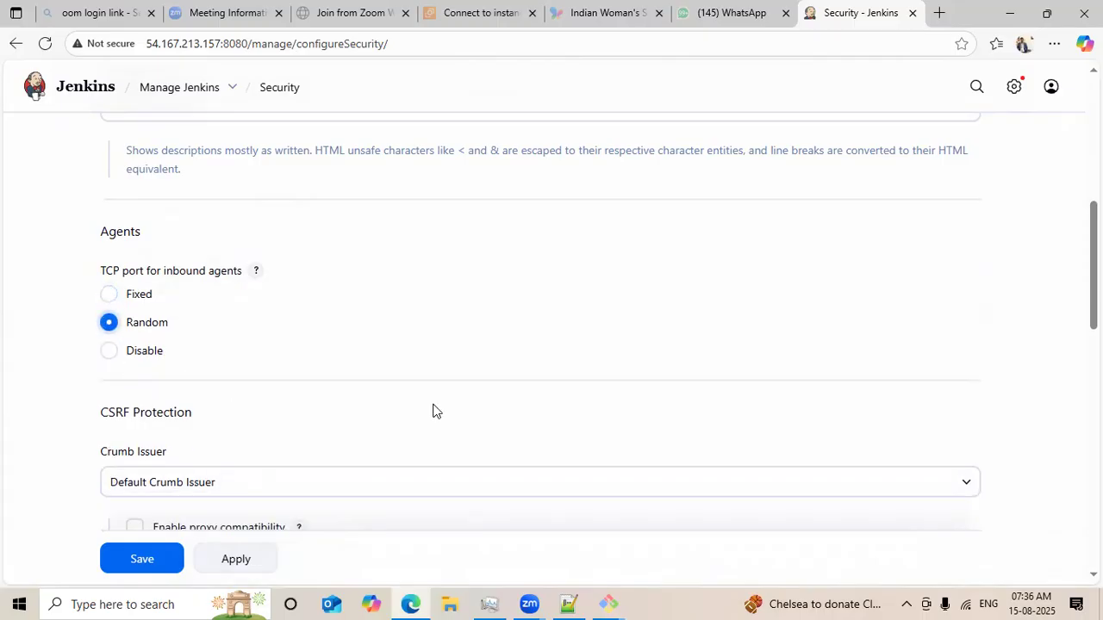
left_click(159, 569)
Return to the Jenkins dashboard and open the Git-Code-Extraction job.
left_click(450, 19)
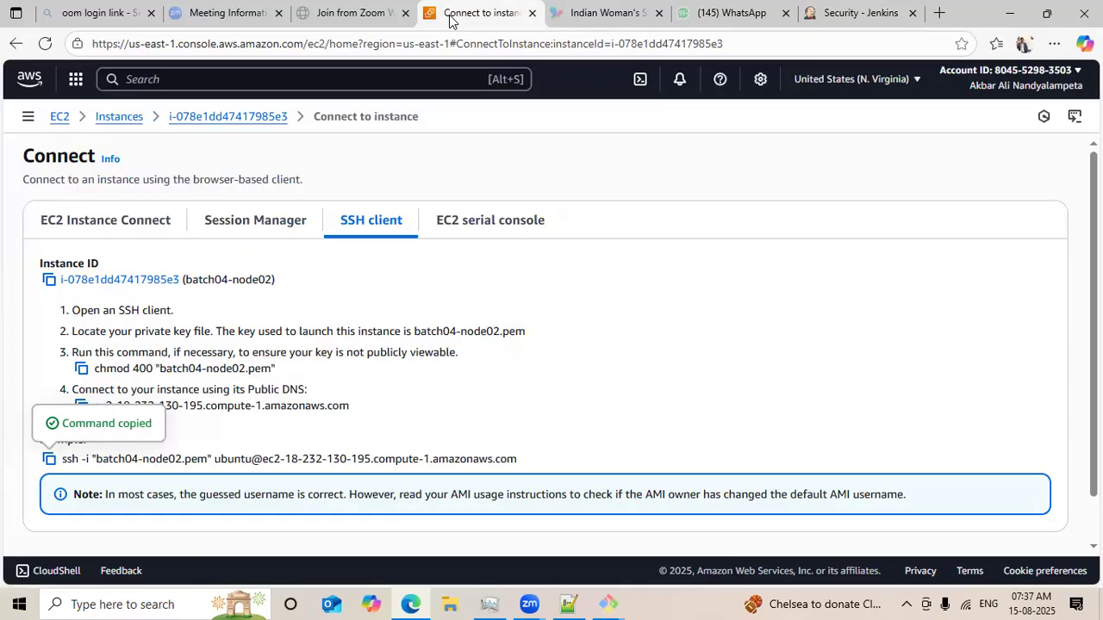
left_click(843, 14)
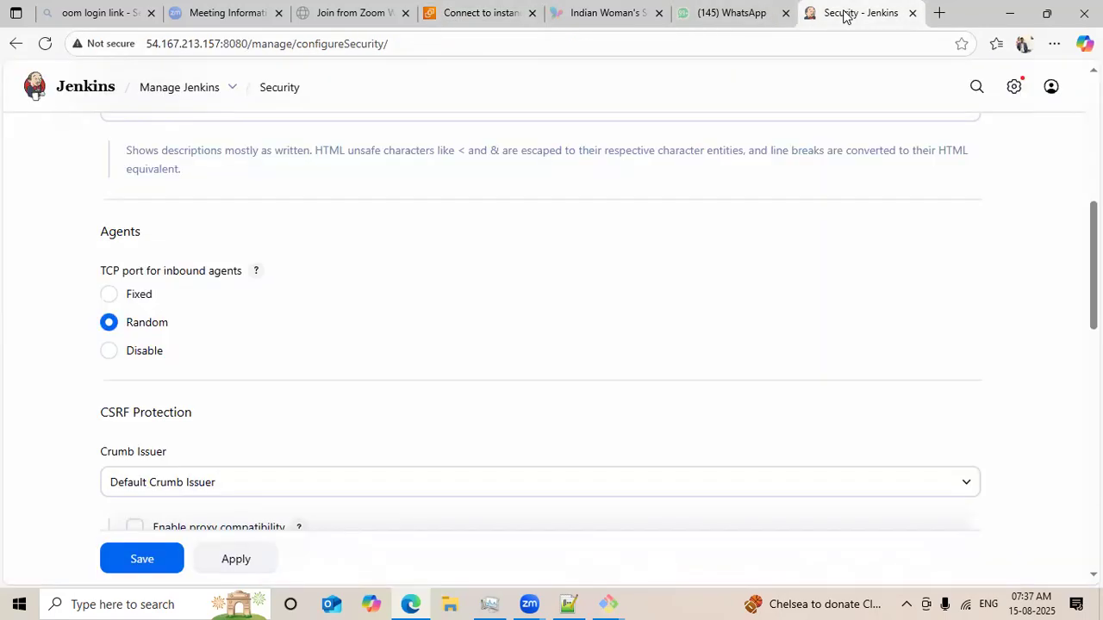
left_click(76, 87)
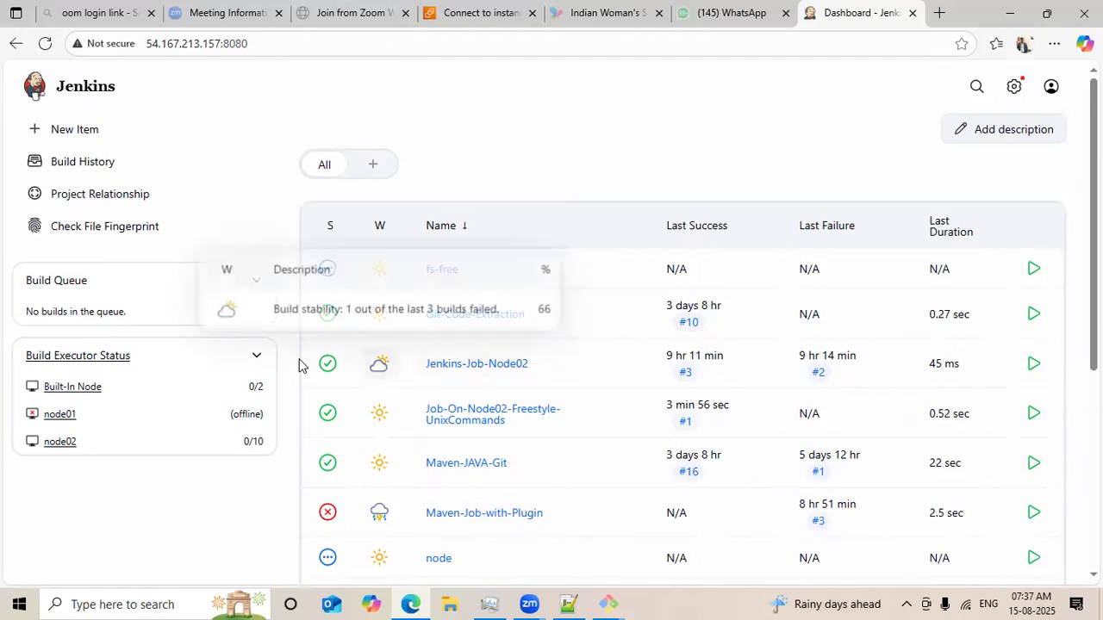
left_click(476, 317)
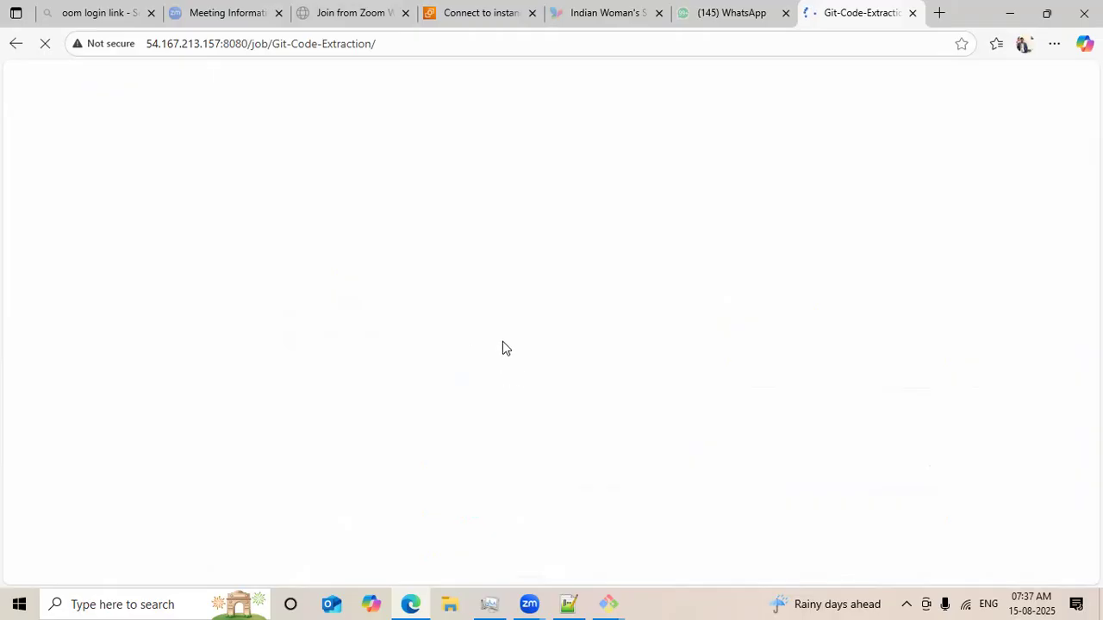
Open the SSH client connection details for the batch04-Jenkins EC2 instance.
left_click(427, 18)
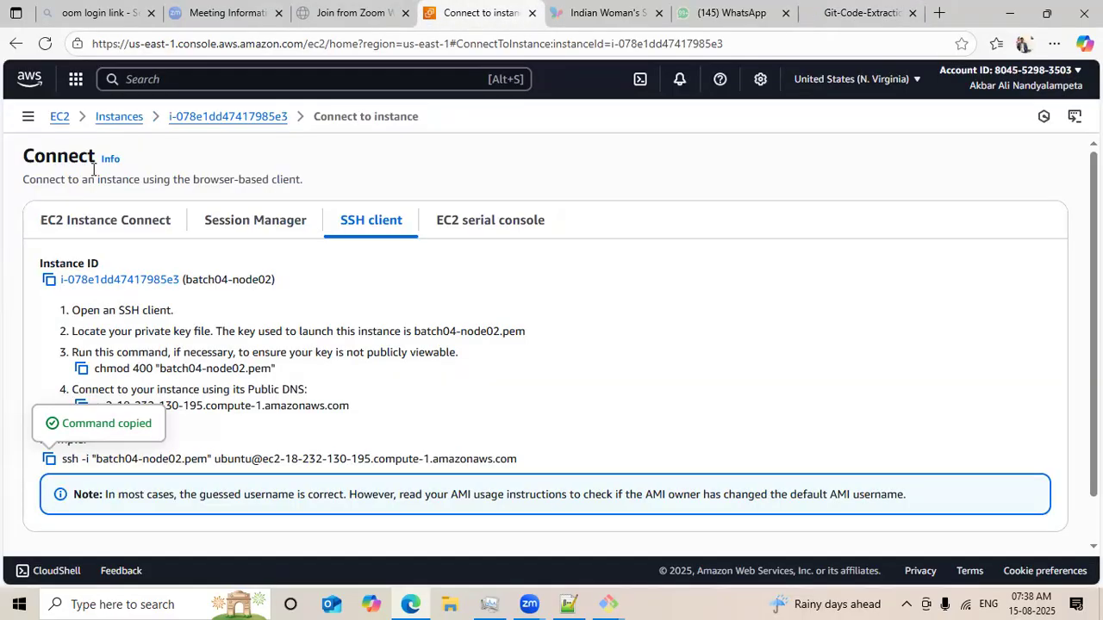
left_click(57, 118)
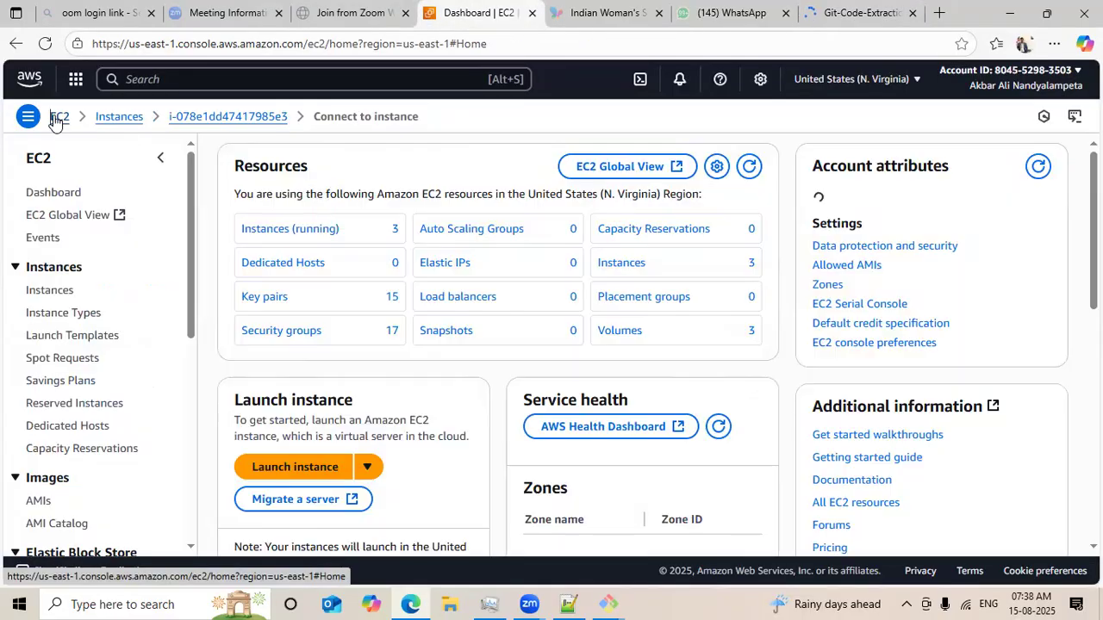
left_click(54, 293)
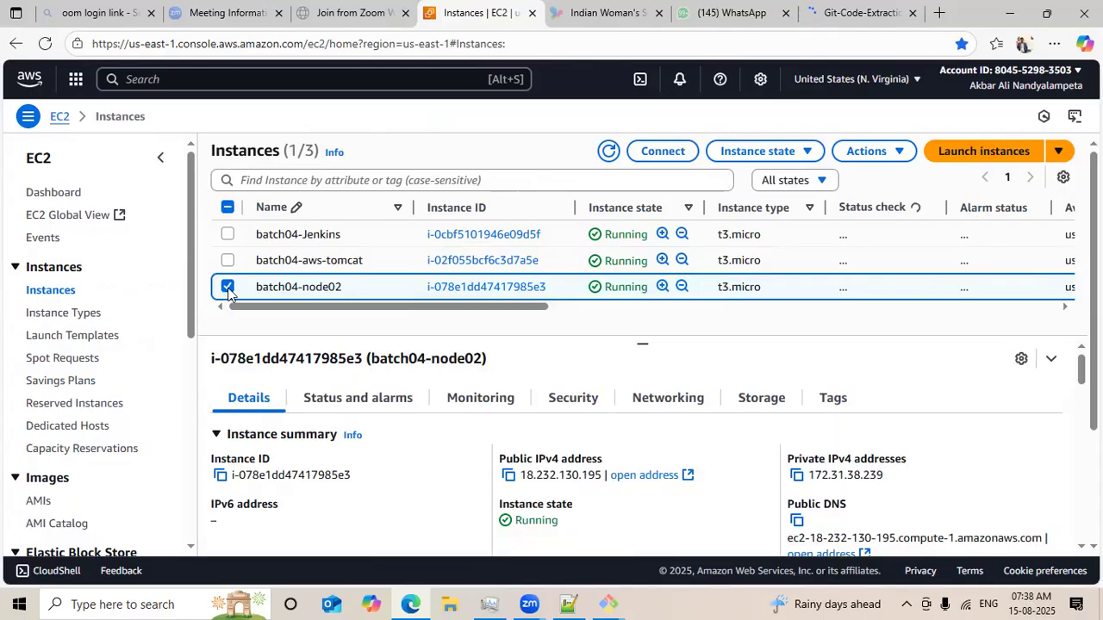
left_click(227, 288)
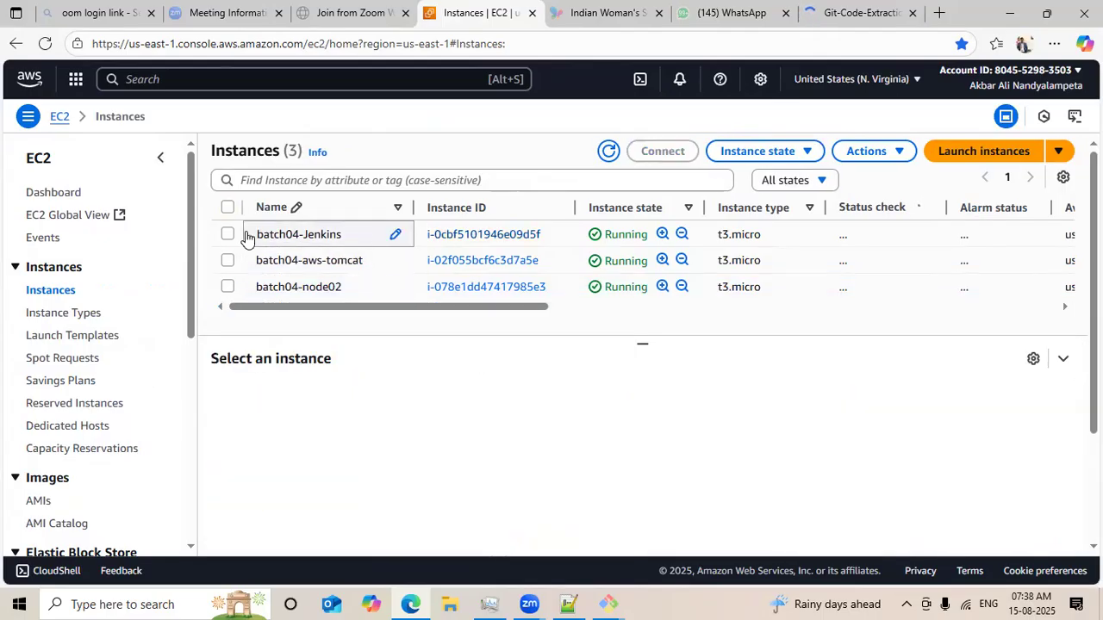
left_click(226, 236)
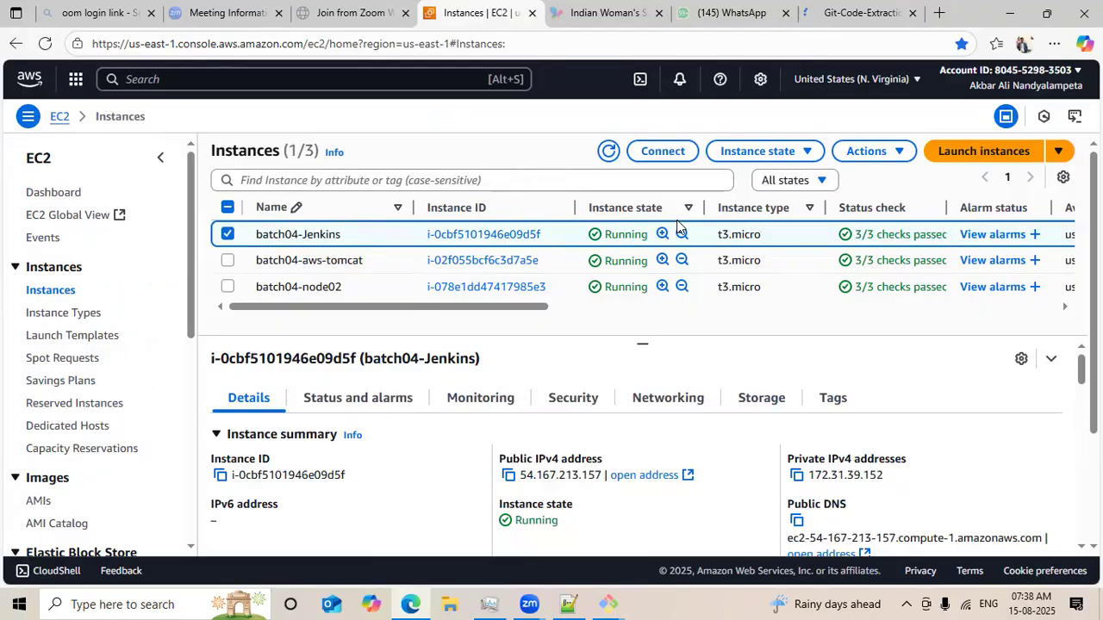
left_click(662, 151)
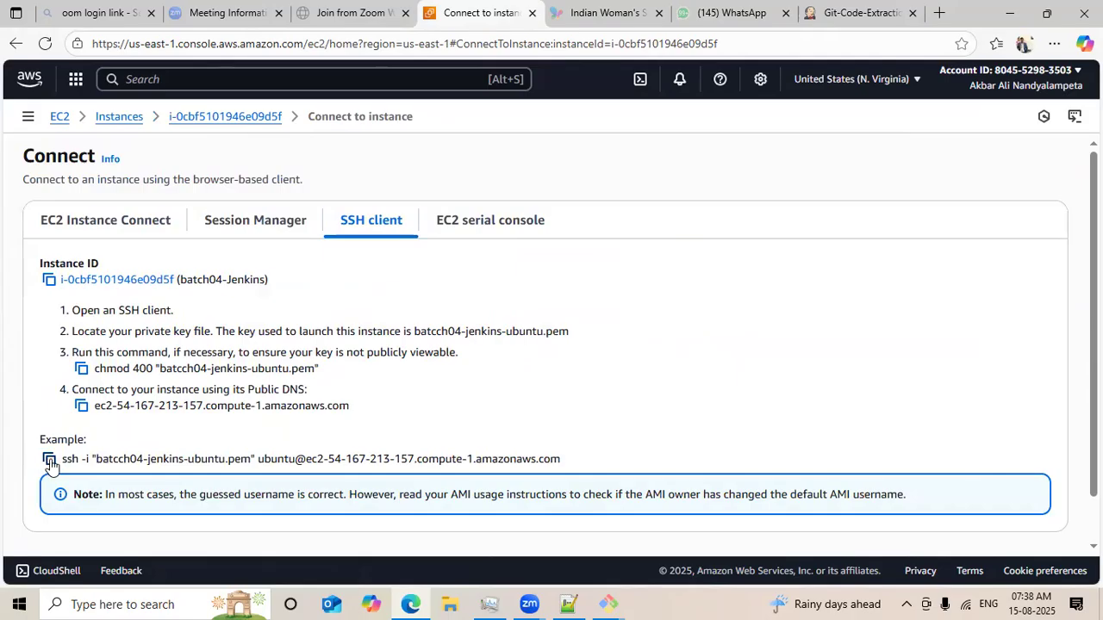
Copy the example SSH command for the batch04-Jenkins instance and open a maximized Git Bash terminal.
left_click(49, 460)
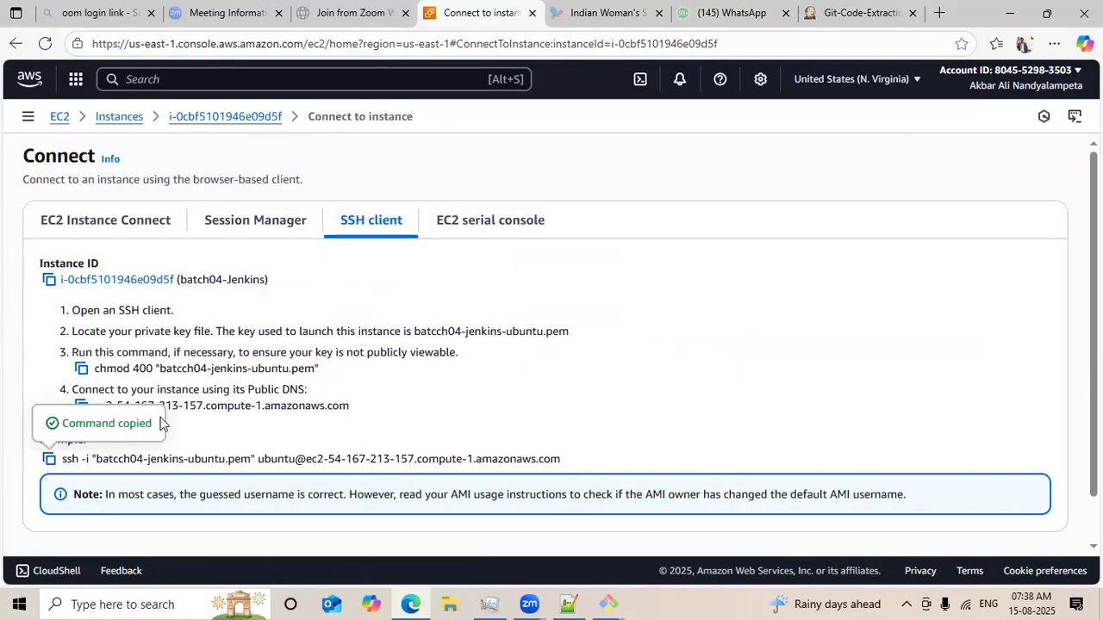
left_click(104, 604)
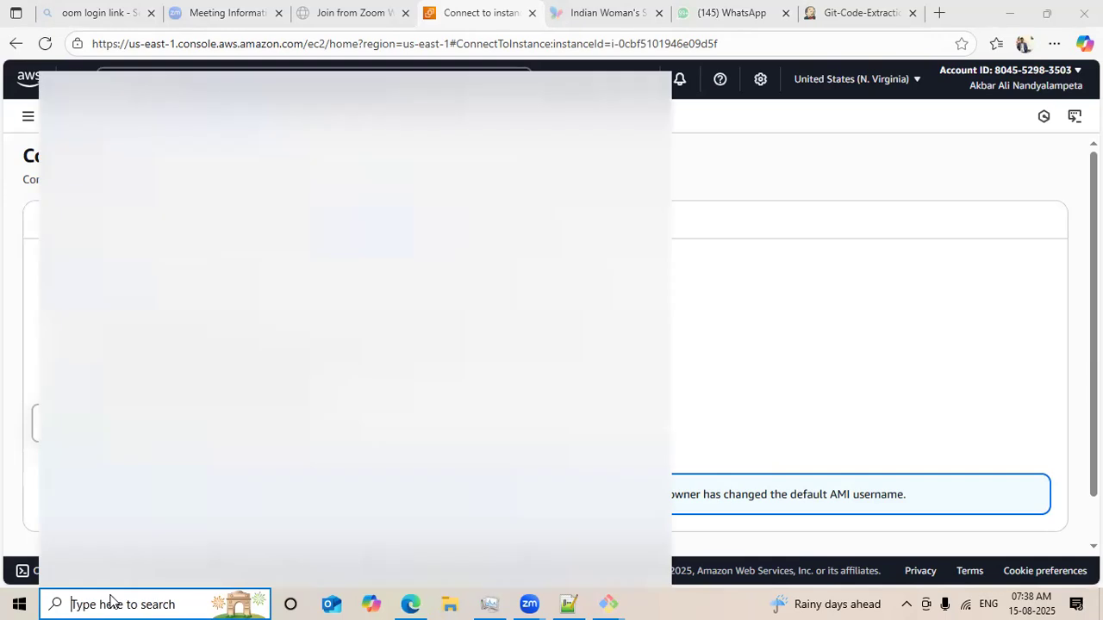
type("gitbash")
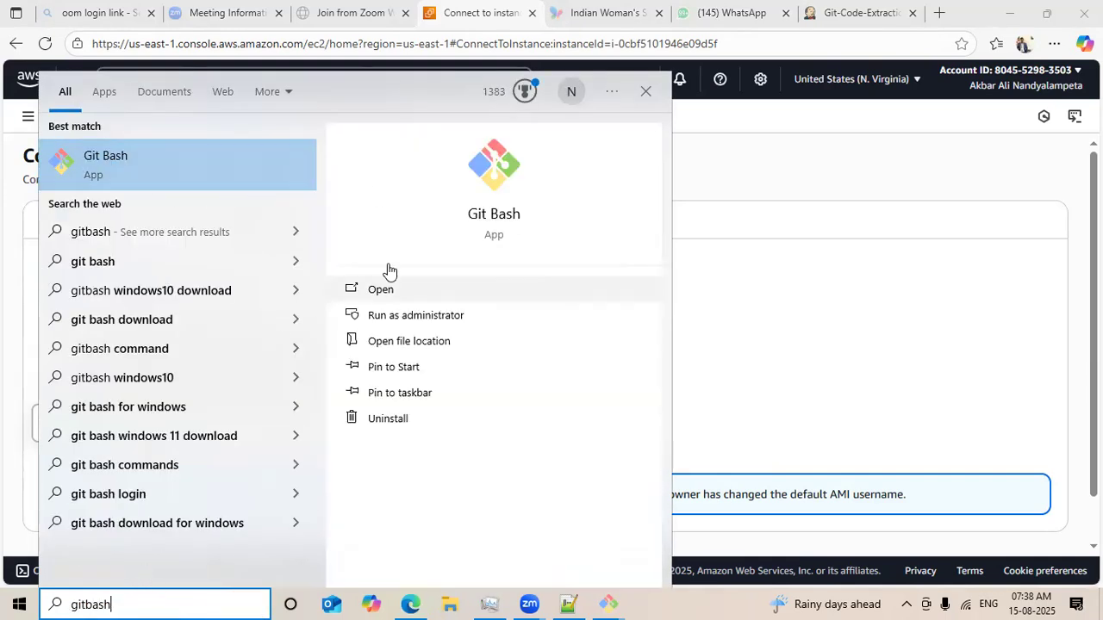
left_click(388, 270)
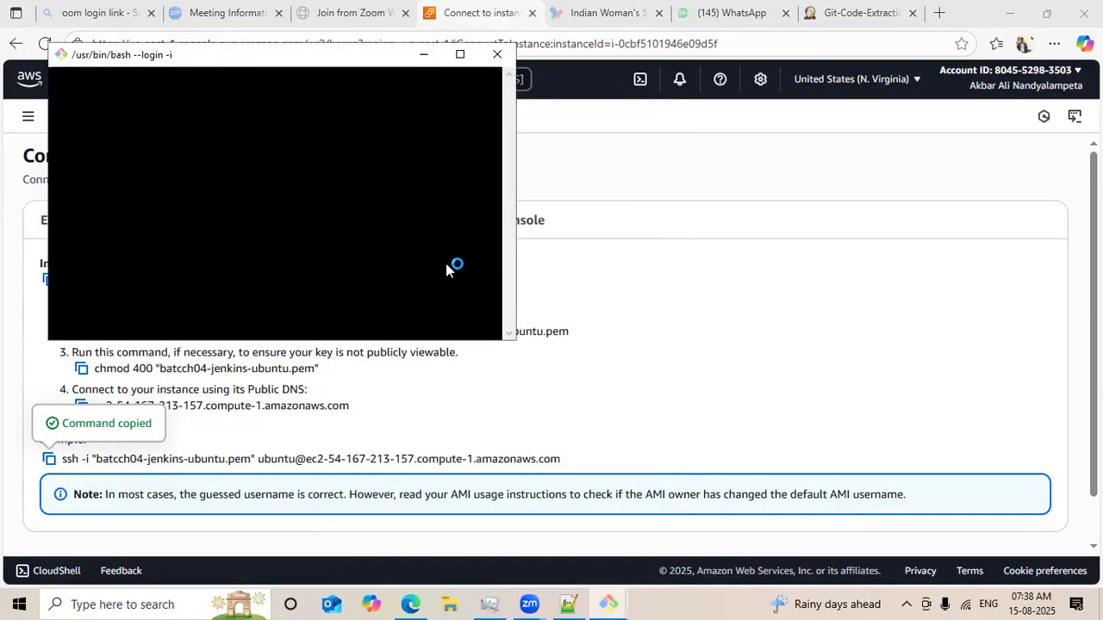
left_click(460, 55)
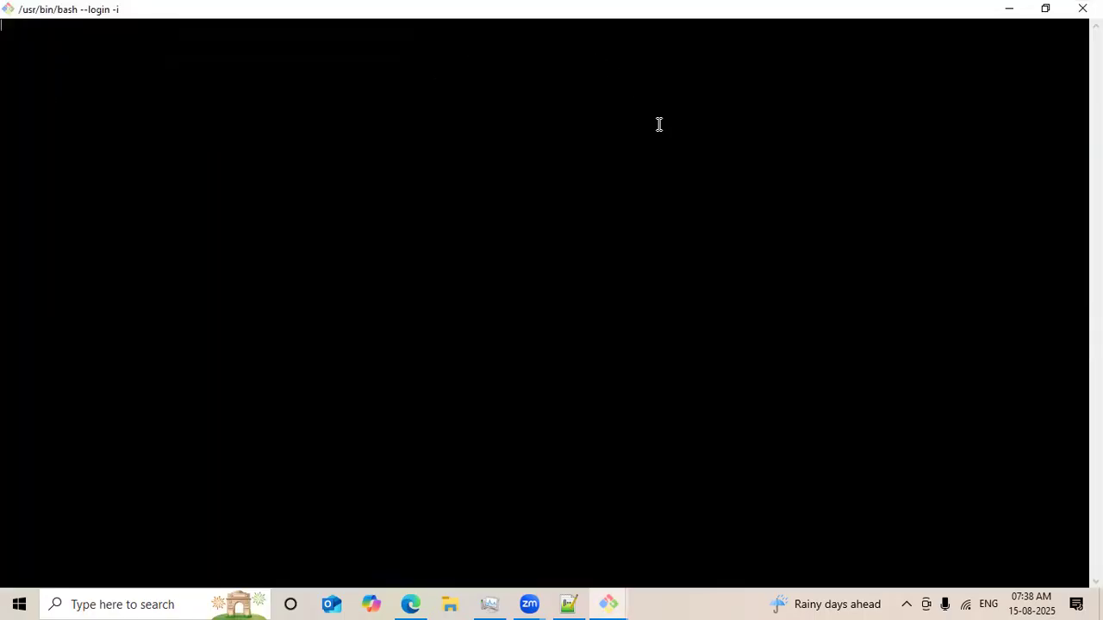
Enlarge the terminal text, change into the downloads folder and print the working directory.
key("ctrl+equal")
key("ctrl+equal")
key("ctrl+equal")
key("ctrl+equal")
type("cd downloads")
key("Return")
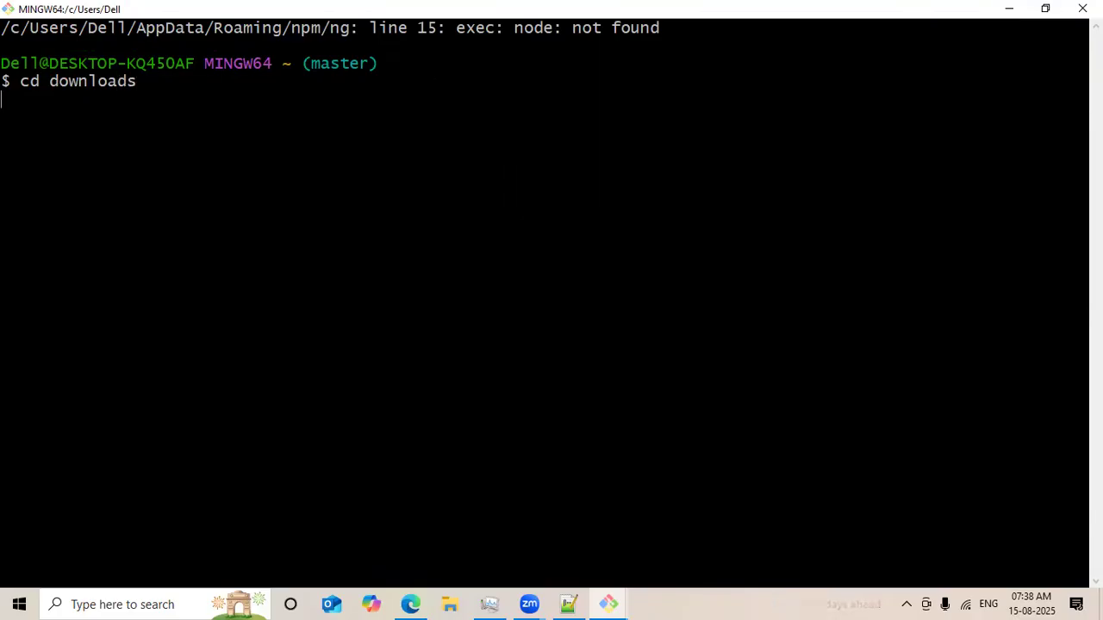
type("pwd")
key("Return")
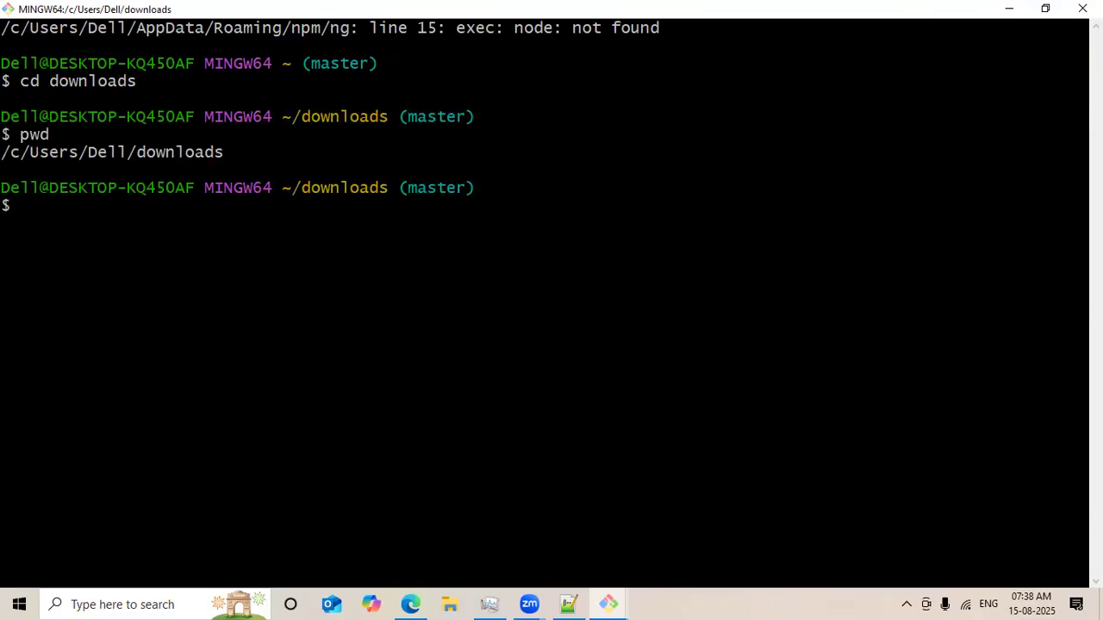
Paste and run the SSH command, answering yes to continue connecting to the host.
right_click(673, 124)
left_click(712, 174)
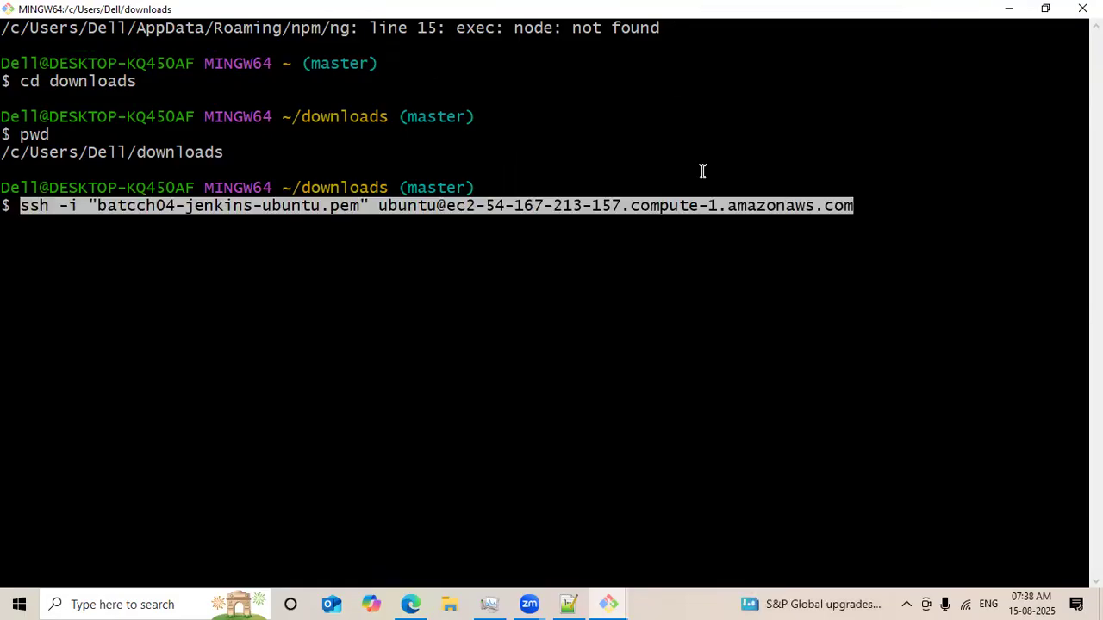
key("Return")
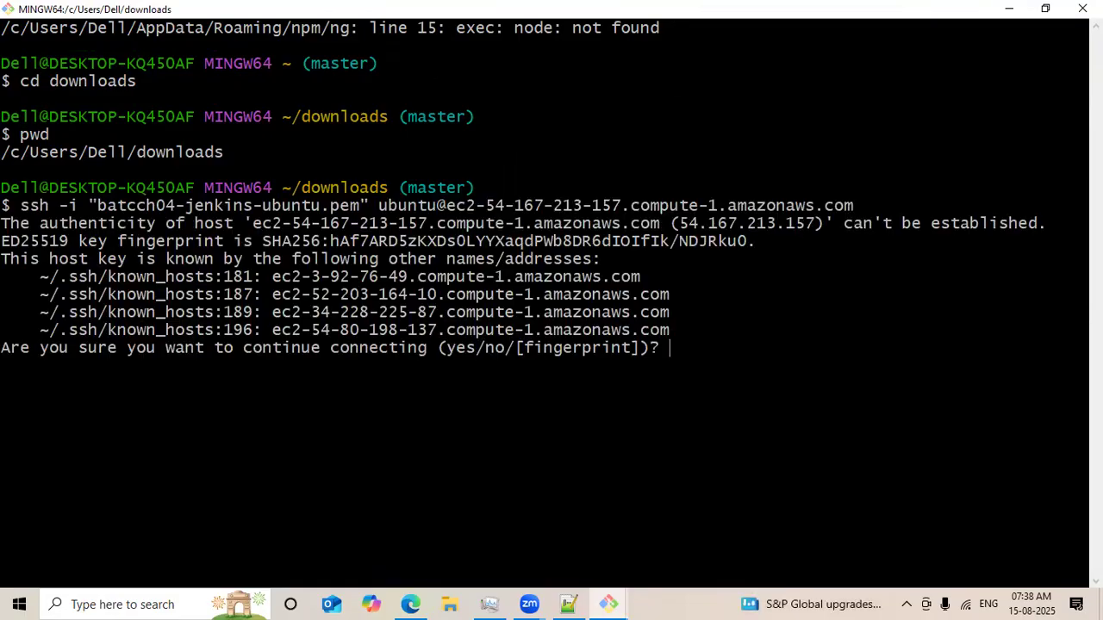
type("yes")
key("Return")
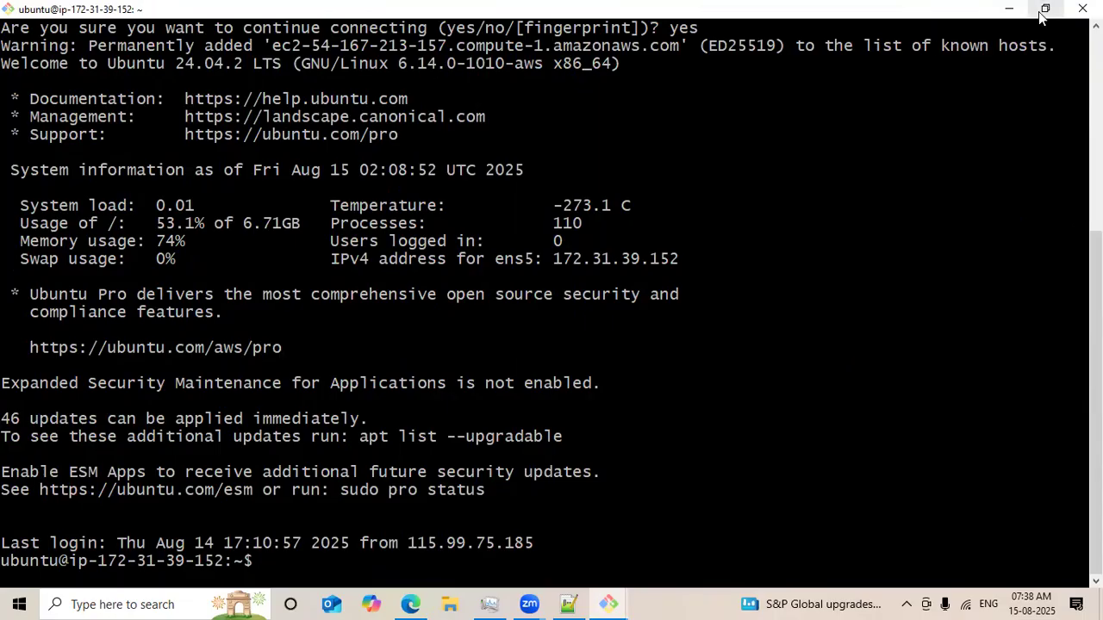
Minimize the terminal, return to the Git-Code-Extraction job in Jenkins and start a new build.
left_click(1009, 9)
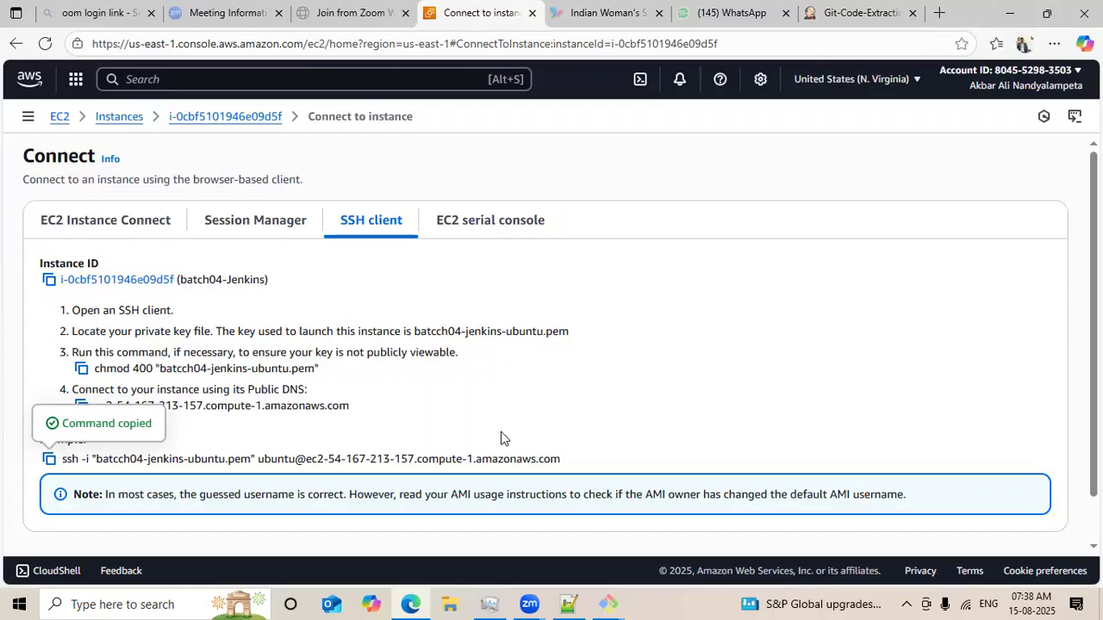
left_click(823, 10)
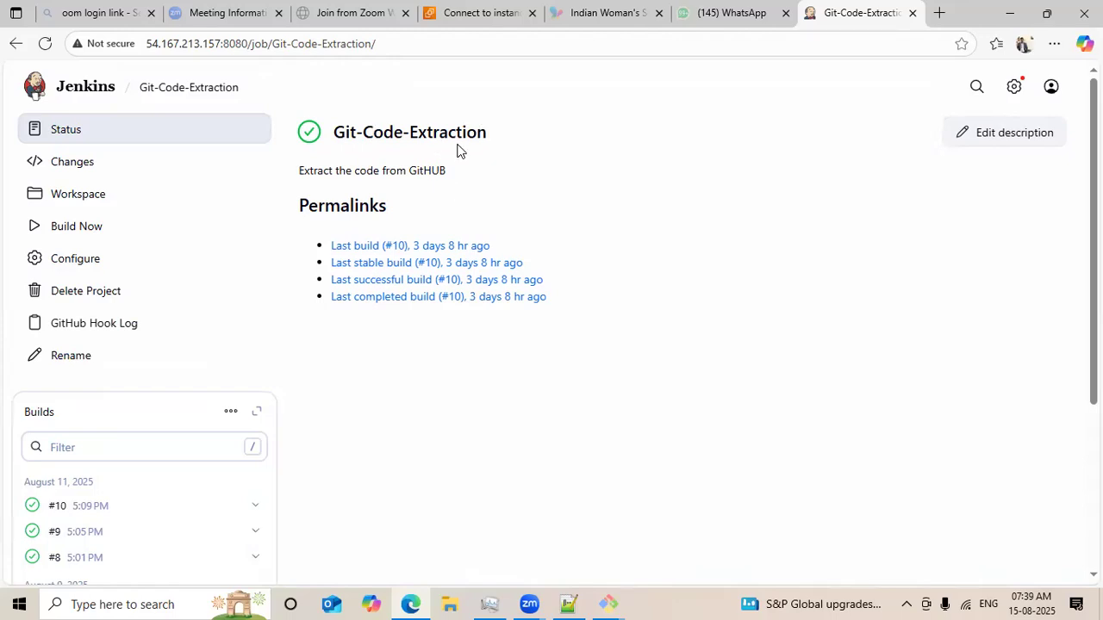
left_click(78, 237)
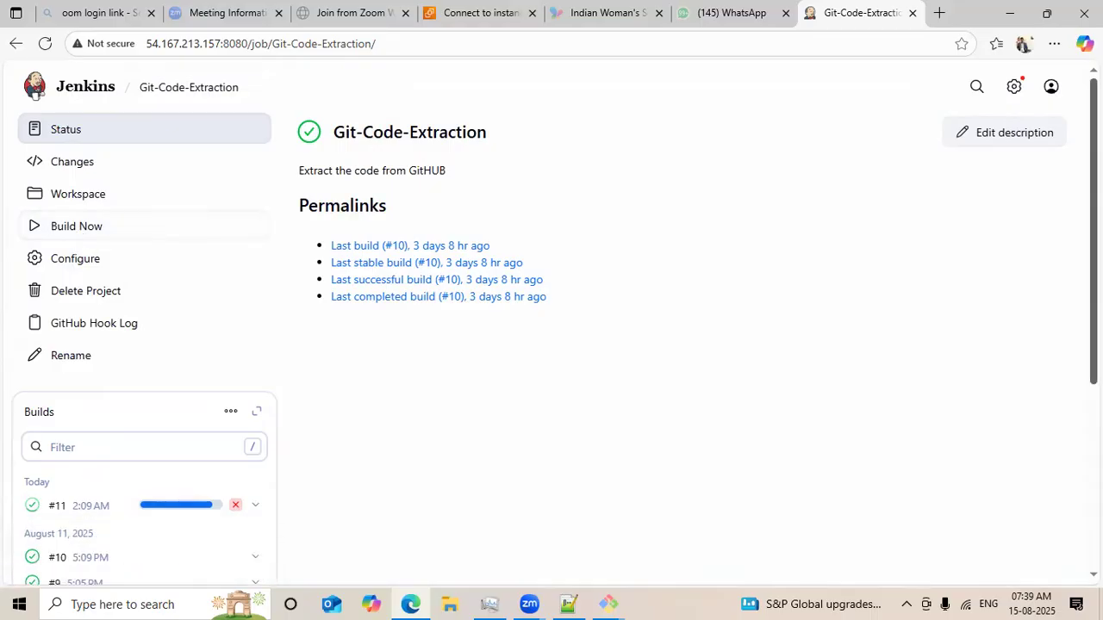
Open build #11's console output and read through the checkout log on node02.
scroll(7, 449, "down", 3)
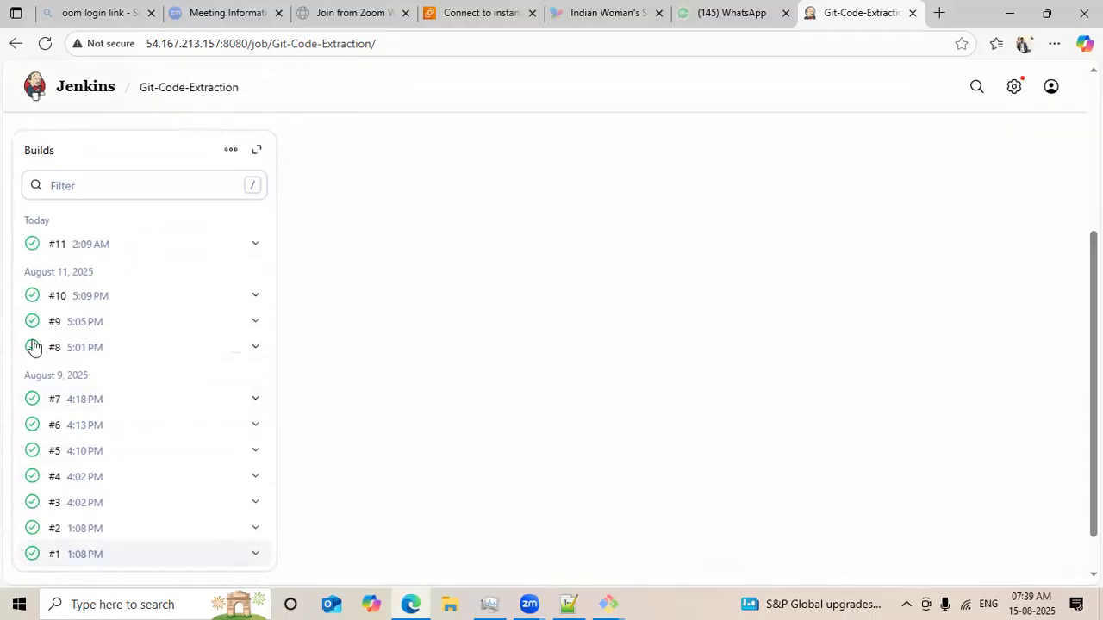
left_click(32, 247)
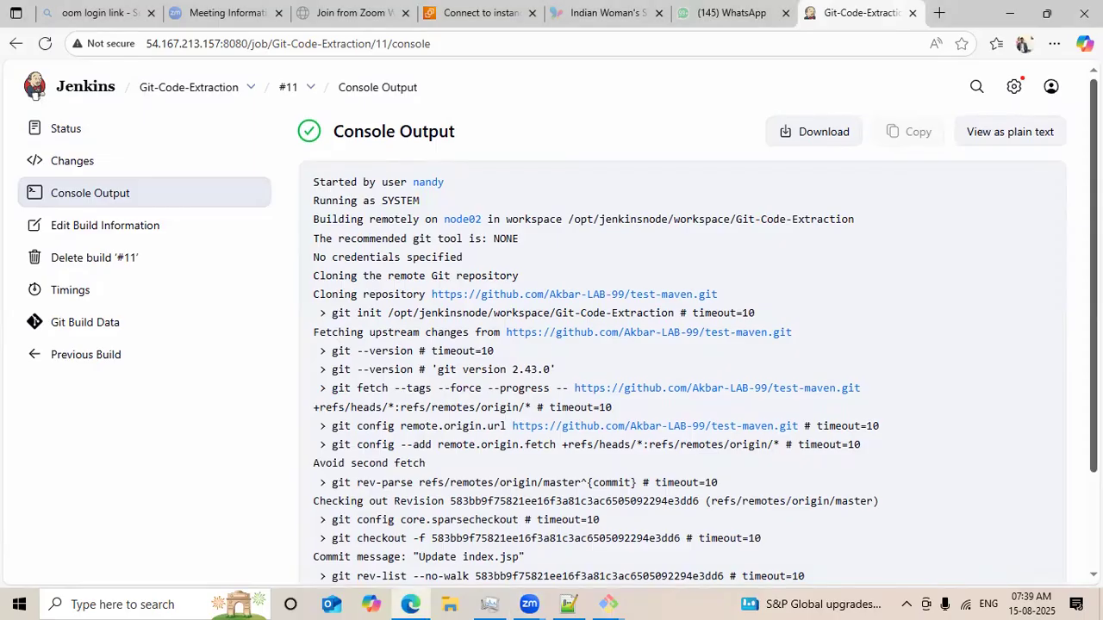
scroll(560, 342, "down", 2)
left_click_drag(881, 301, 316, 187)
left_click(992, 207)
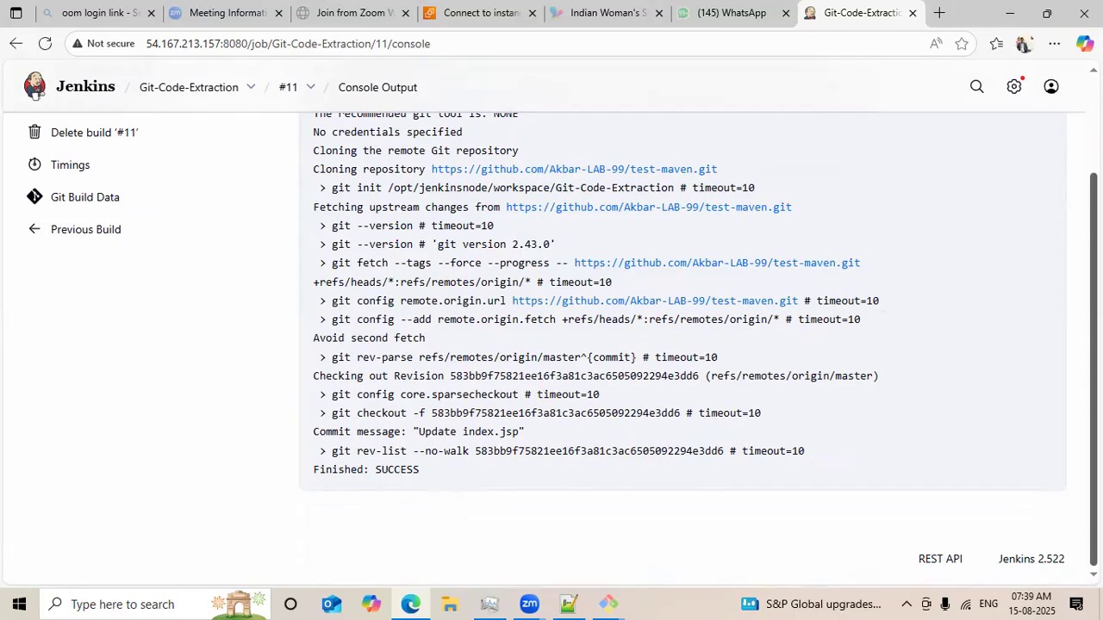
scroll(992, 207, "up", 2)
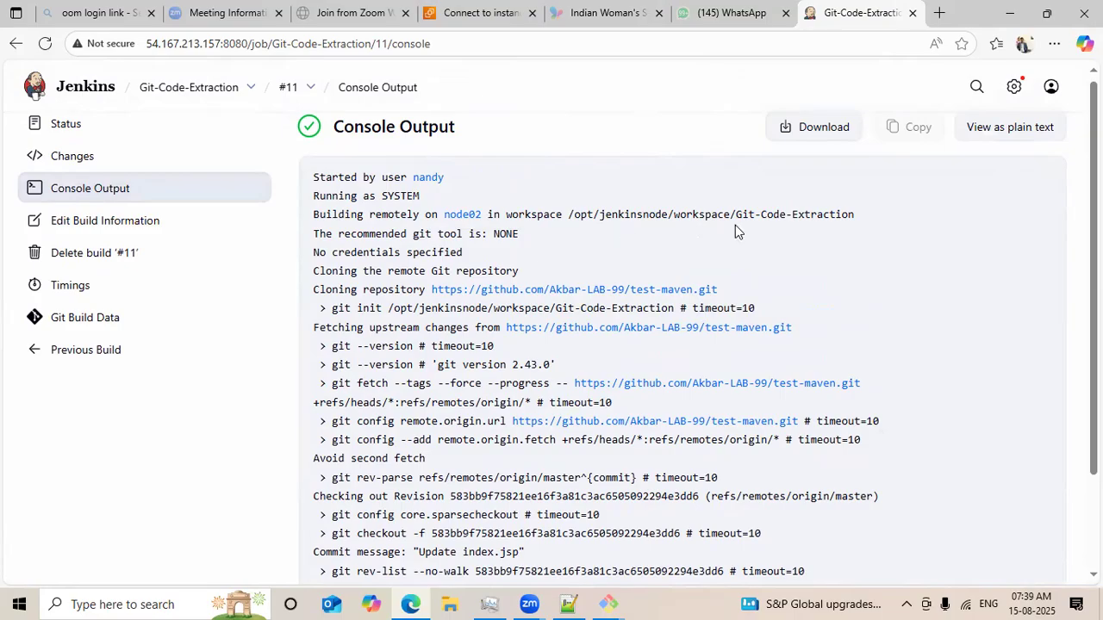
Switch to the node02 agent terminal and print the current directory.
left_click(609, 602)
left_click(589, 520)
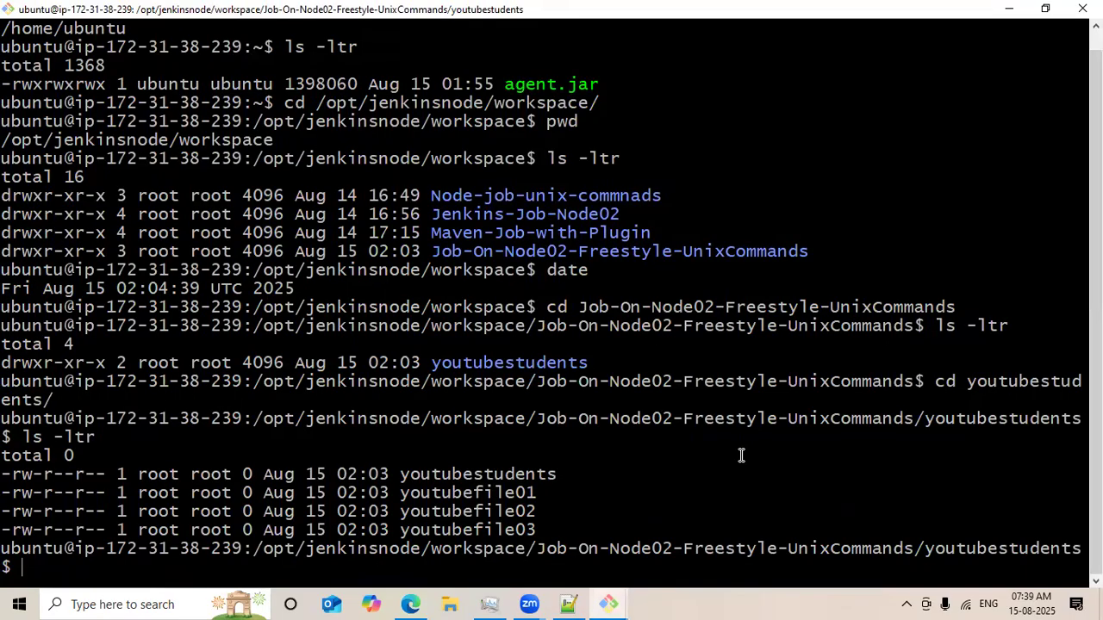
type("pwd")
key("Return")
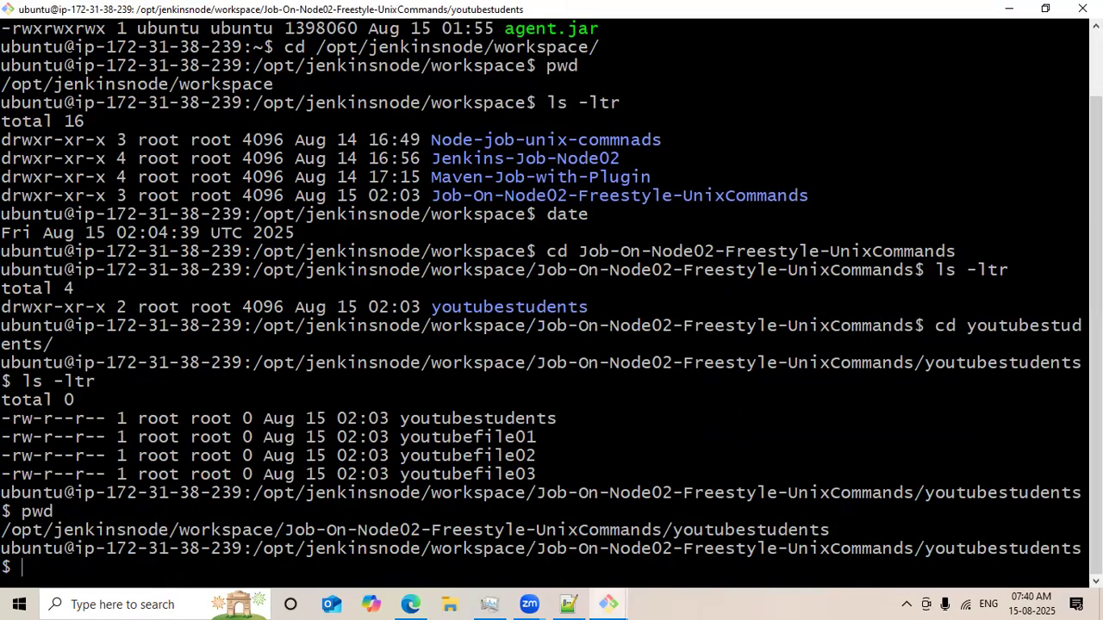
Move up two levels to the agent workspace folder, listing each directory in long format.
type("cd ../")
key("Return")
type("ls -ltr")
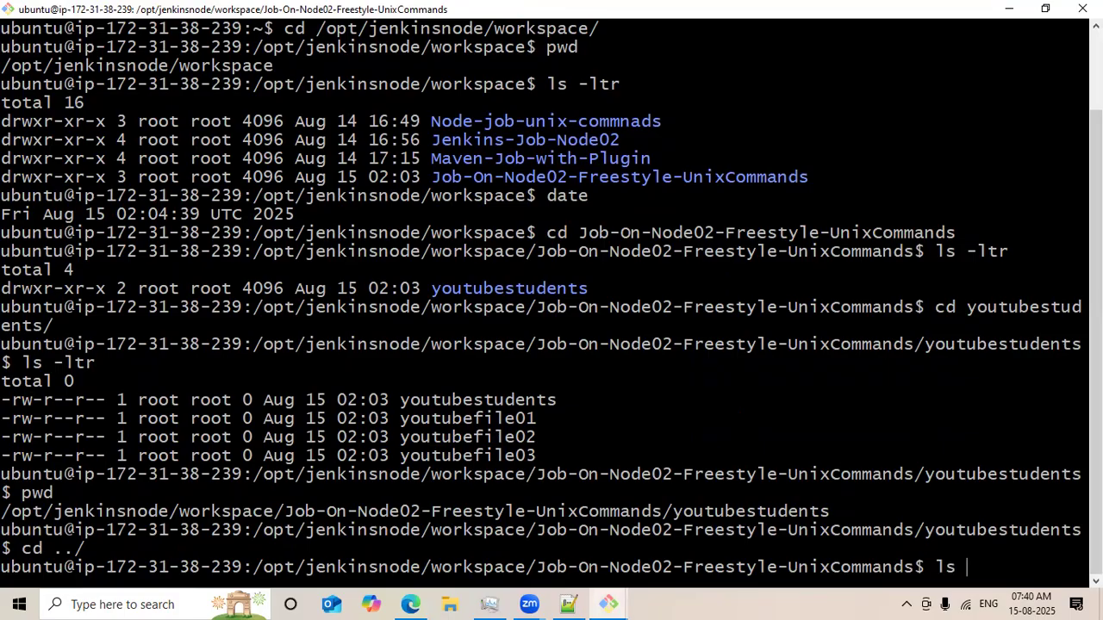
key("Return")
type("cd ../")
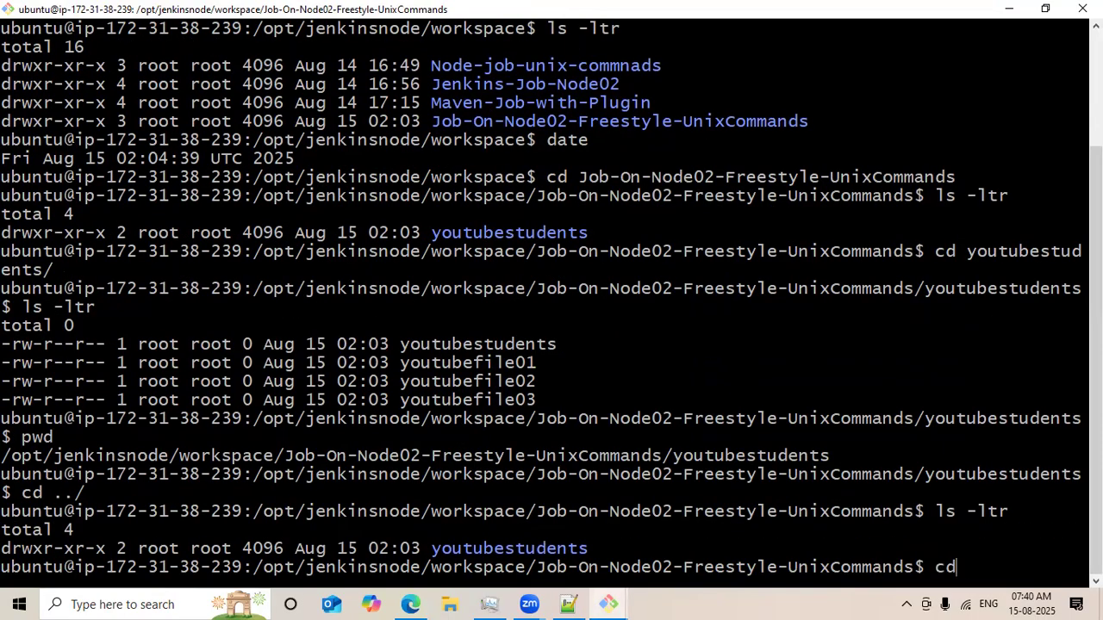
key("Return")
type("ls -ltr")
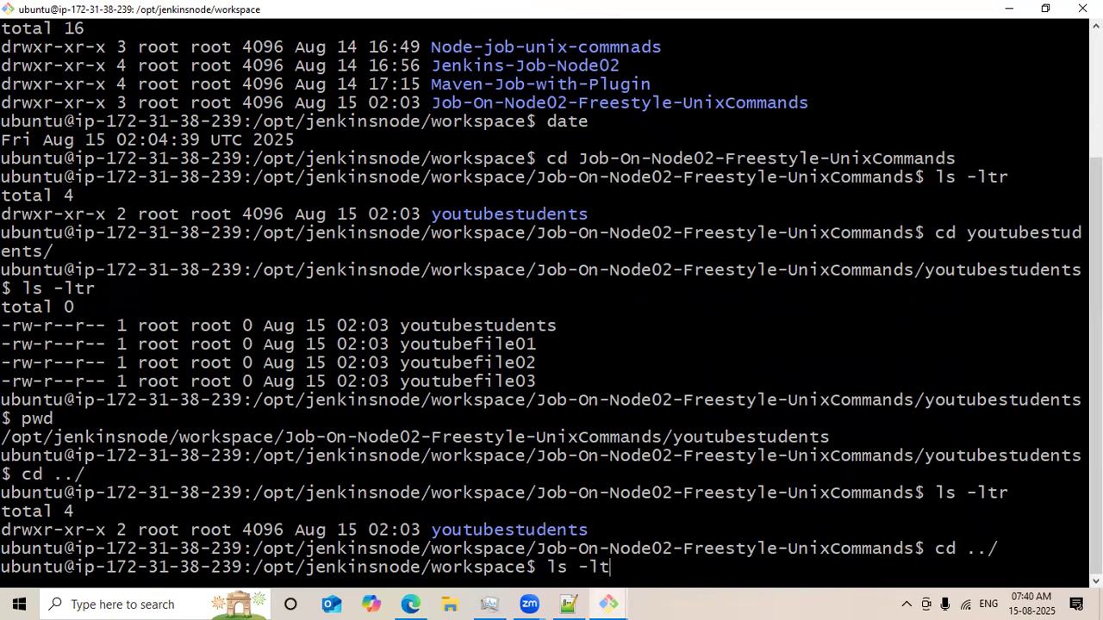
key("Return")
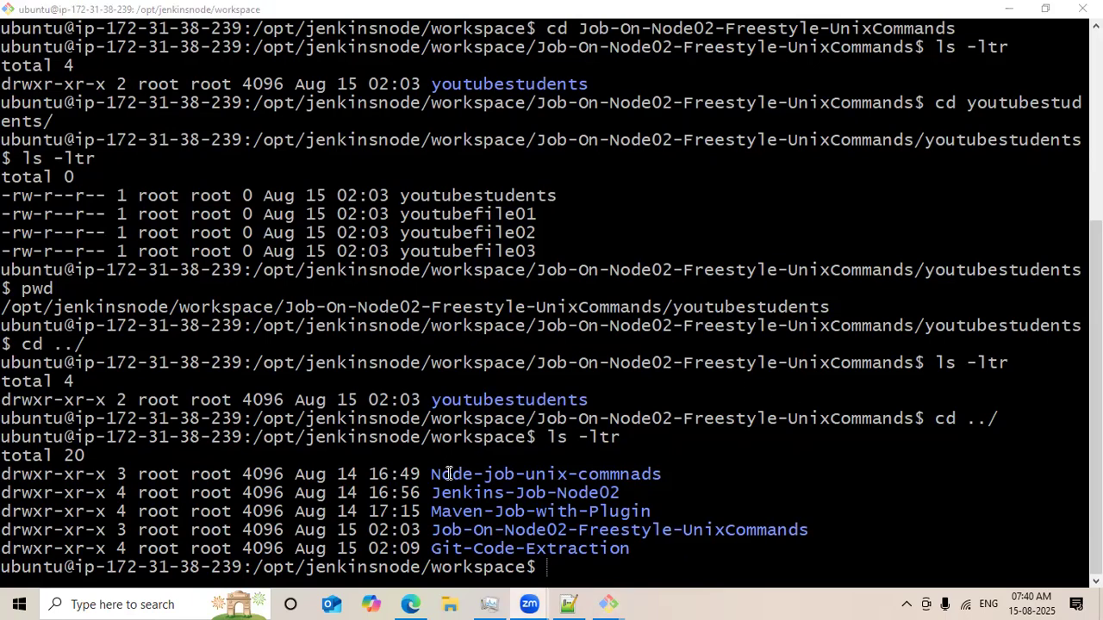
Highlight the Git-Code-Extraction folder entry, change into it and list its files in long format.
double_click(546, 549)
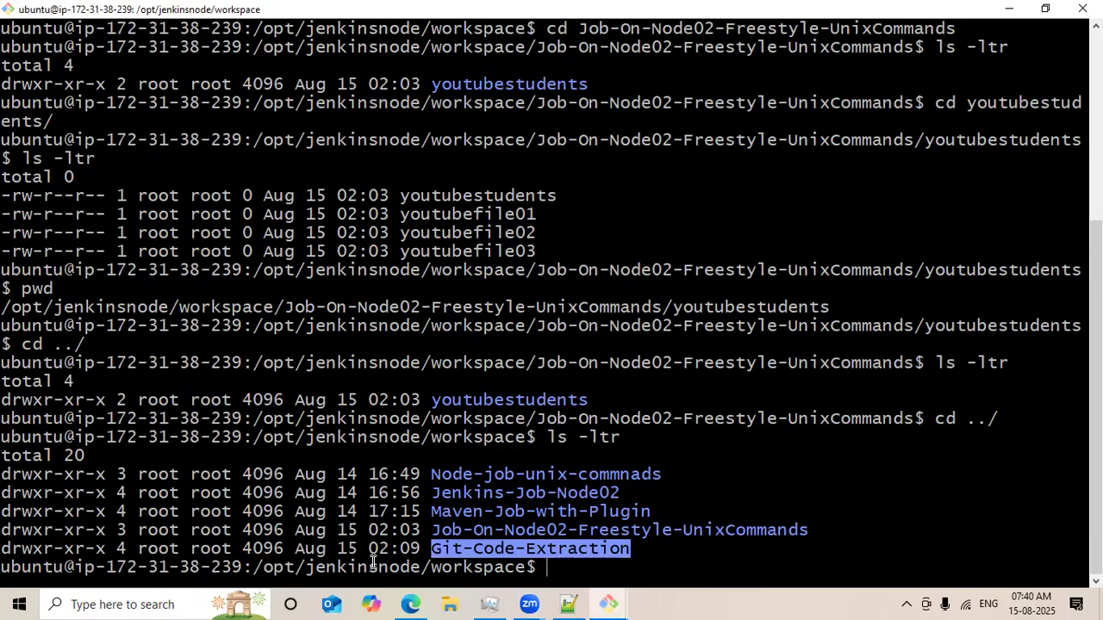
triple_click(345, 553)
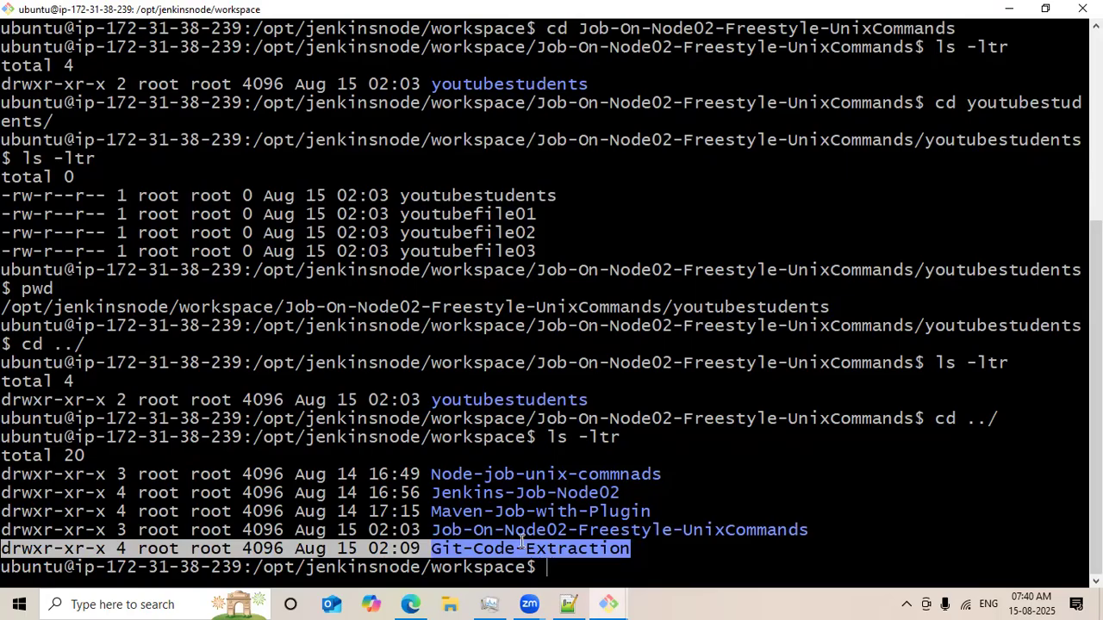
type("cd G")
key("Tab")
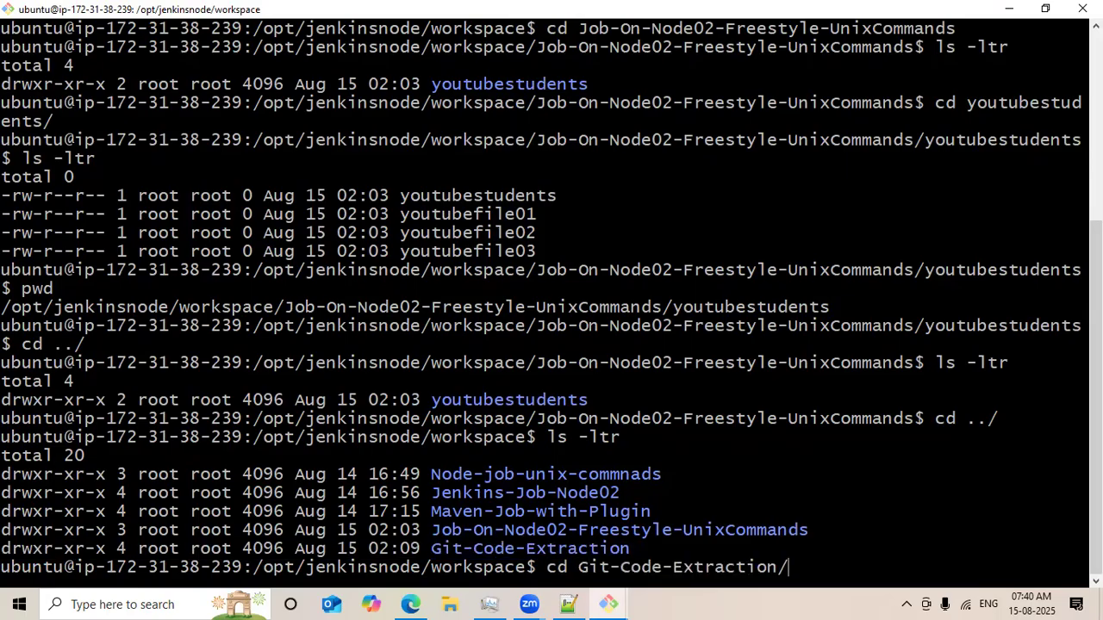
key("Return")
type("ls -ltr")
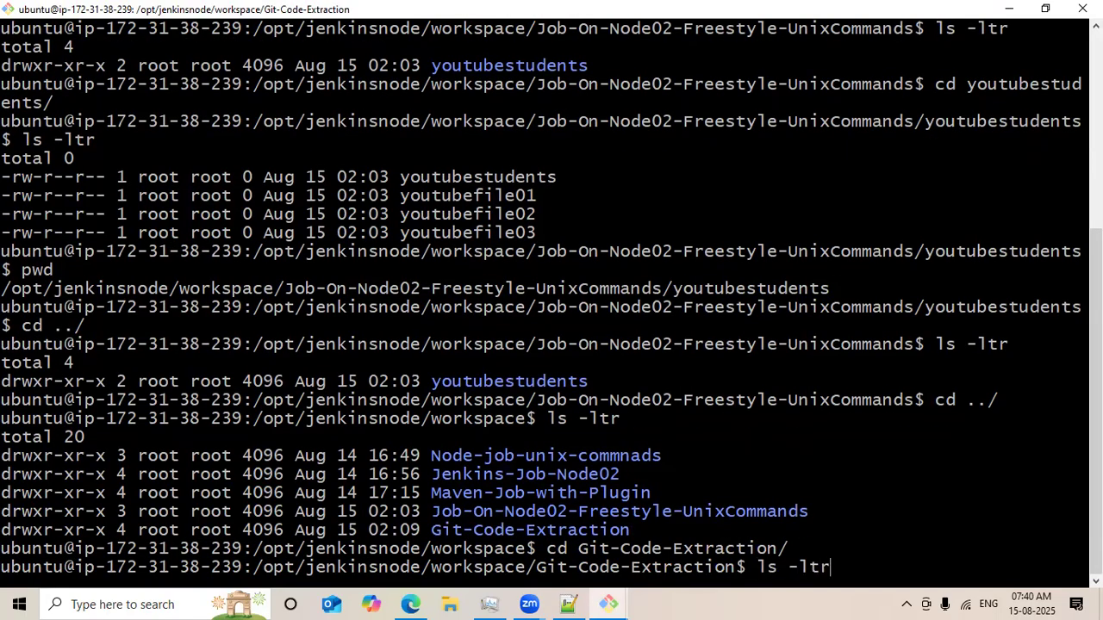
key("Return")
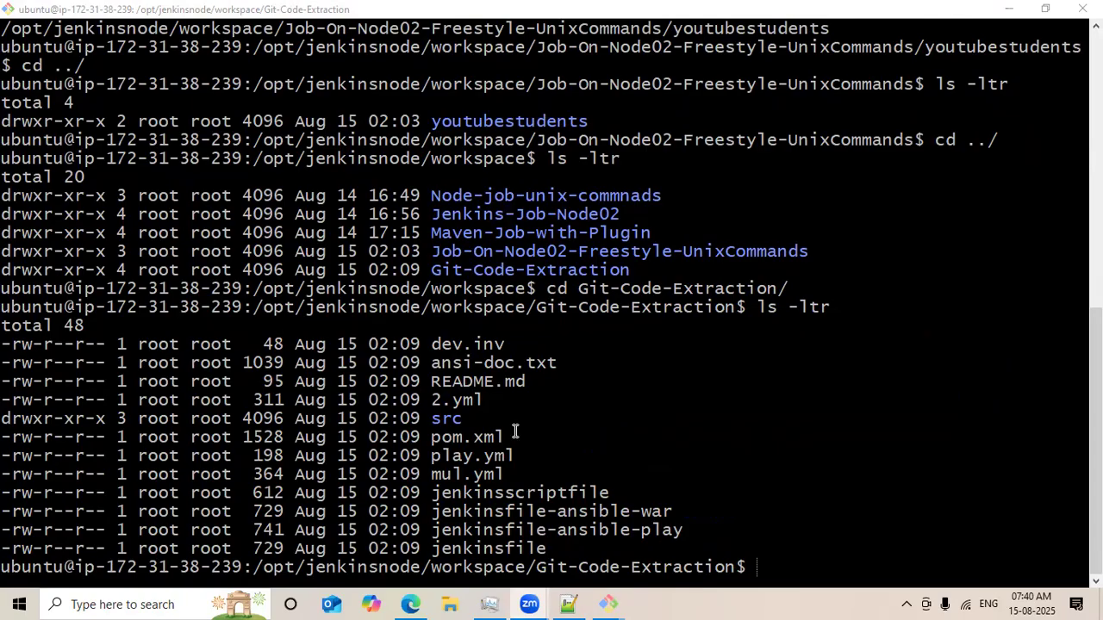
Minimize the terminal and open the Git-Code-Extraction job's workspace in Jenkins.
left_click(1008, 8)
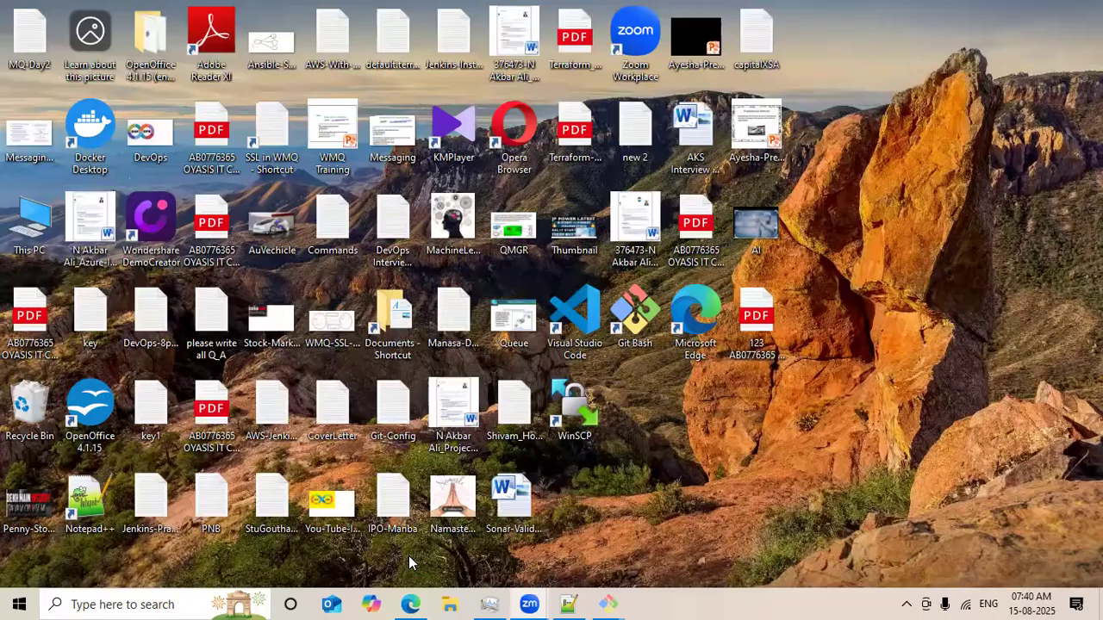
left_click(413, 603)
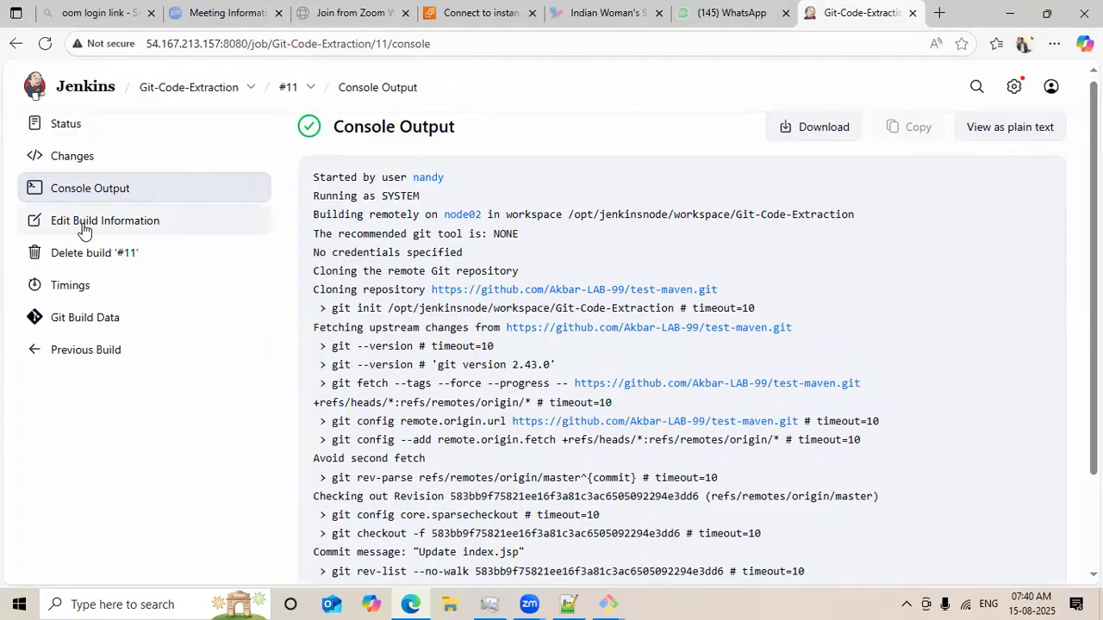
left_click(197, 92)
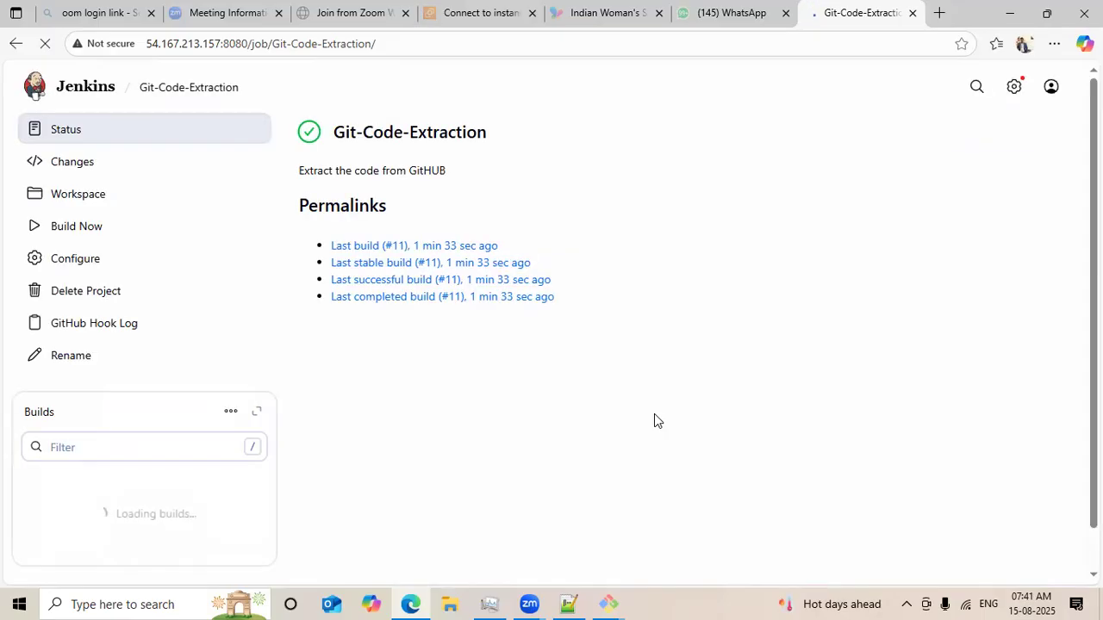
left_click(79, 198)
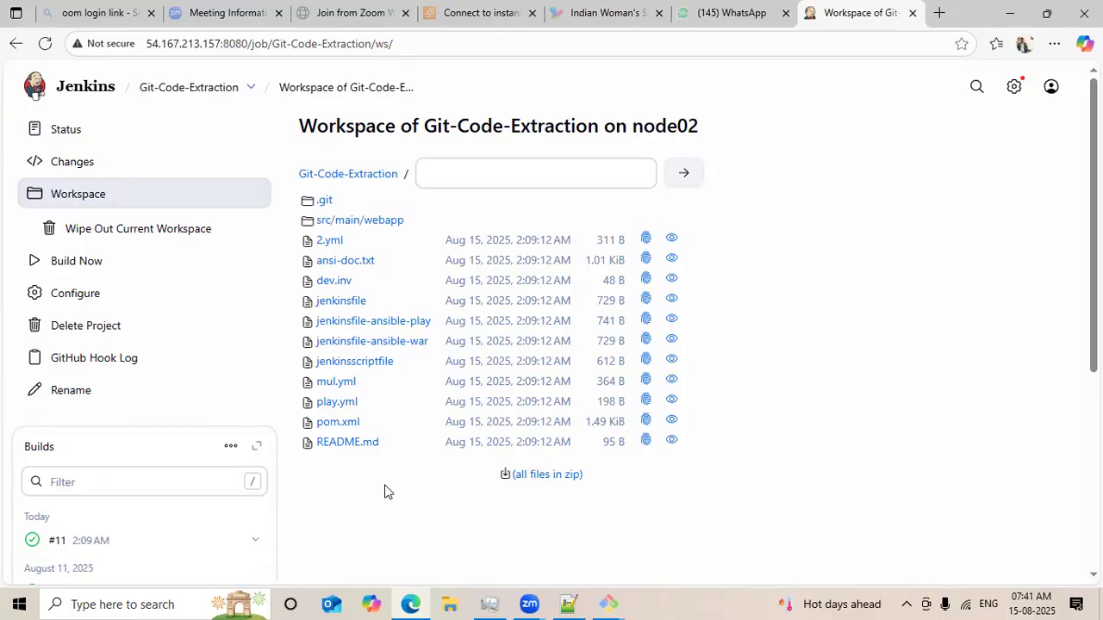
Open the Git-Code-Extraction job configuration and review its Source Code Management Git repository settings.
left_click(179, 87)
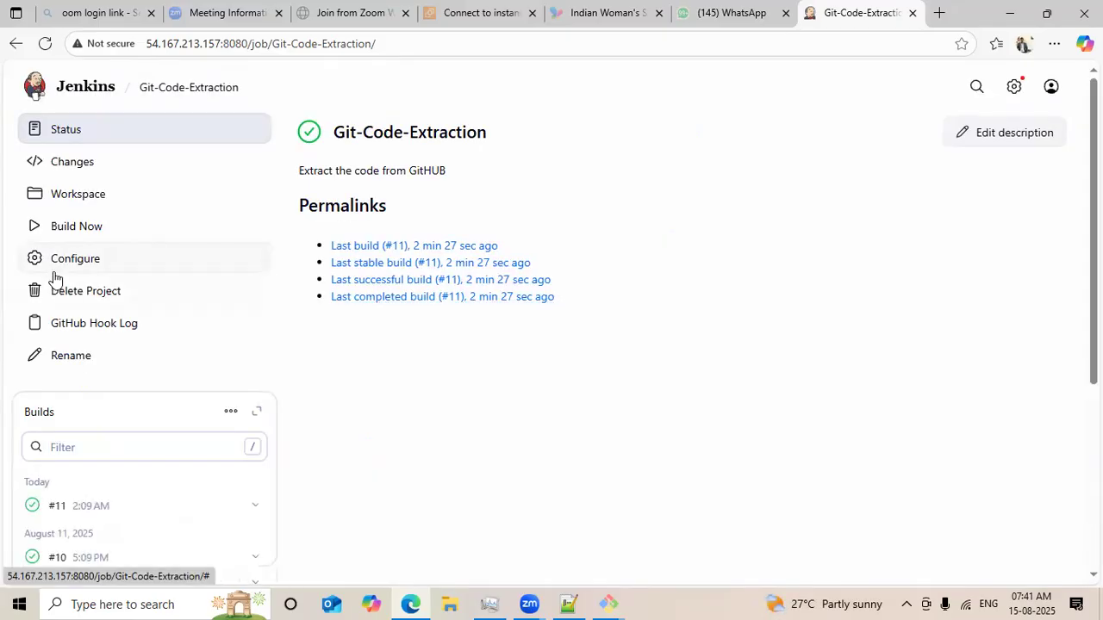
left_click(68, 270)
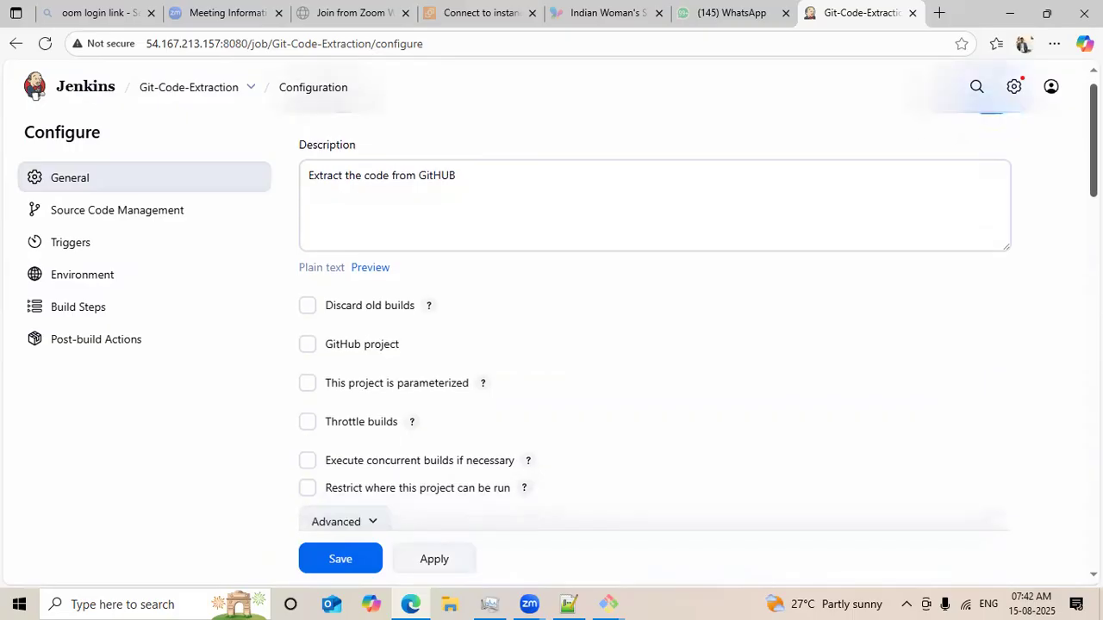
scroll(655, 321, "down", 6)
scroll(655, 320, "down", 1)
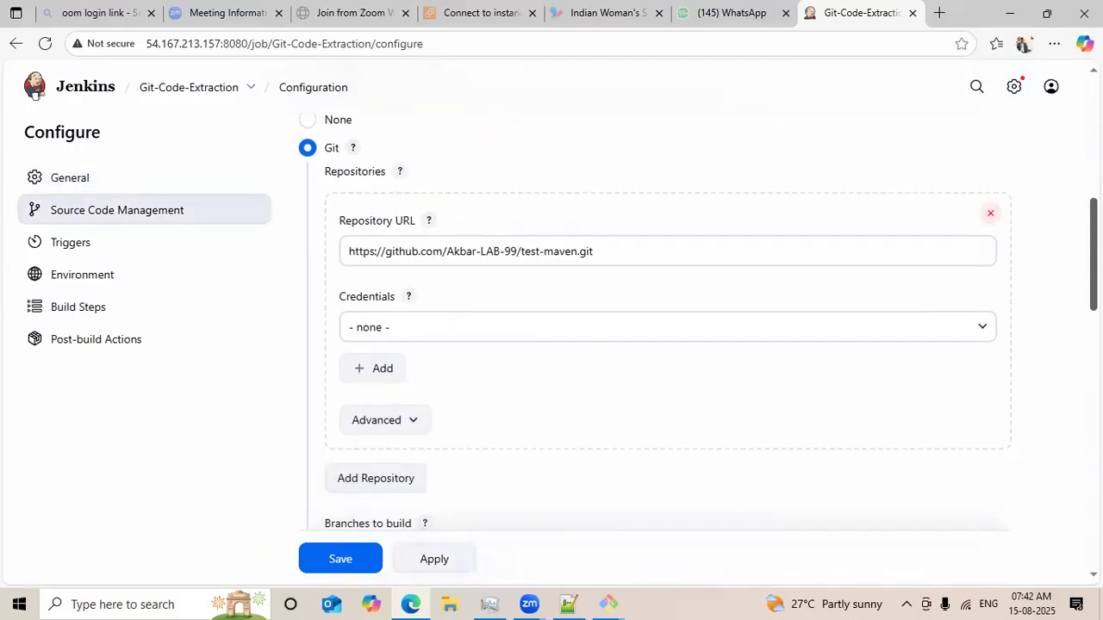
Scroll through the job's General options and Git branch settings on the configuration page.
scroll(655, 320, "up", 7)
scroll(655, 320, "down", 3)
scroll(655, 323, "down", 3)
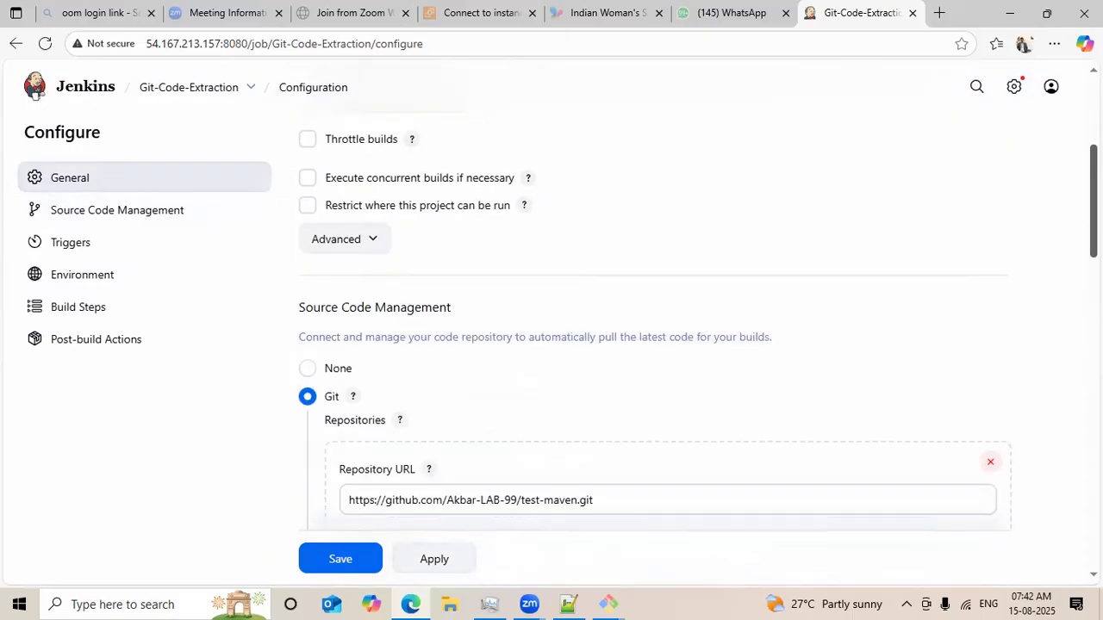
scroll(655, 320, "down", 4)
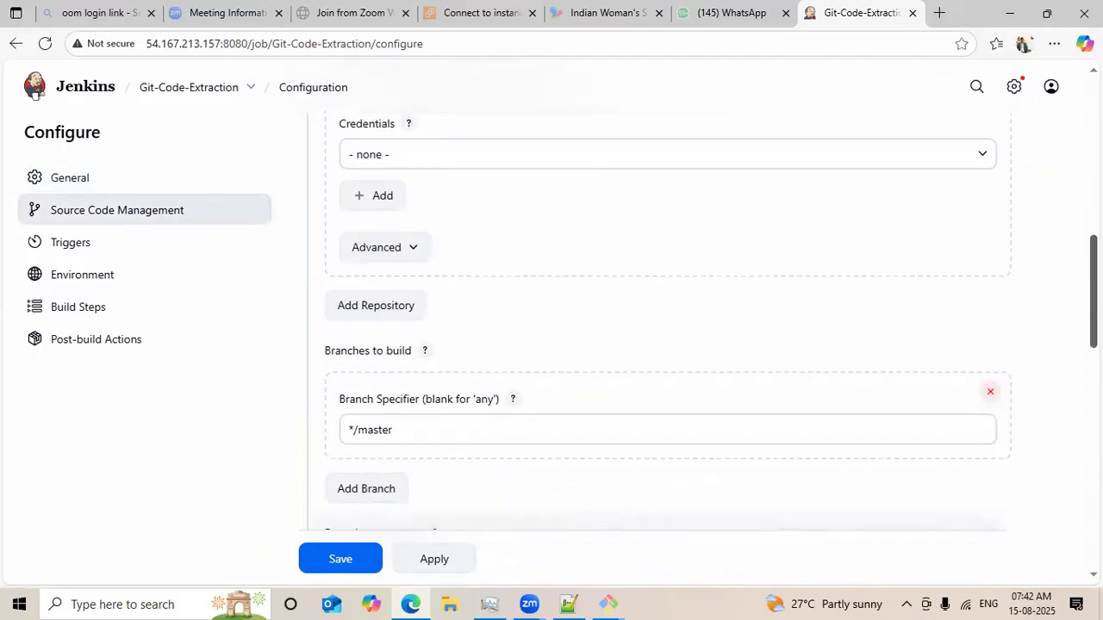
scroll(655, 321, "up", 10)
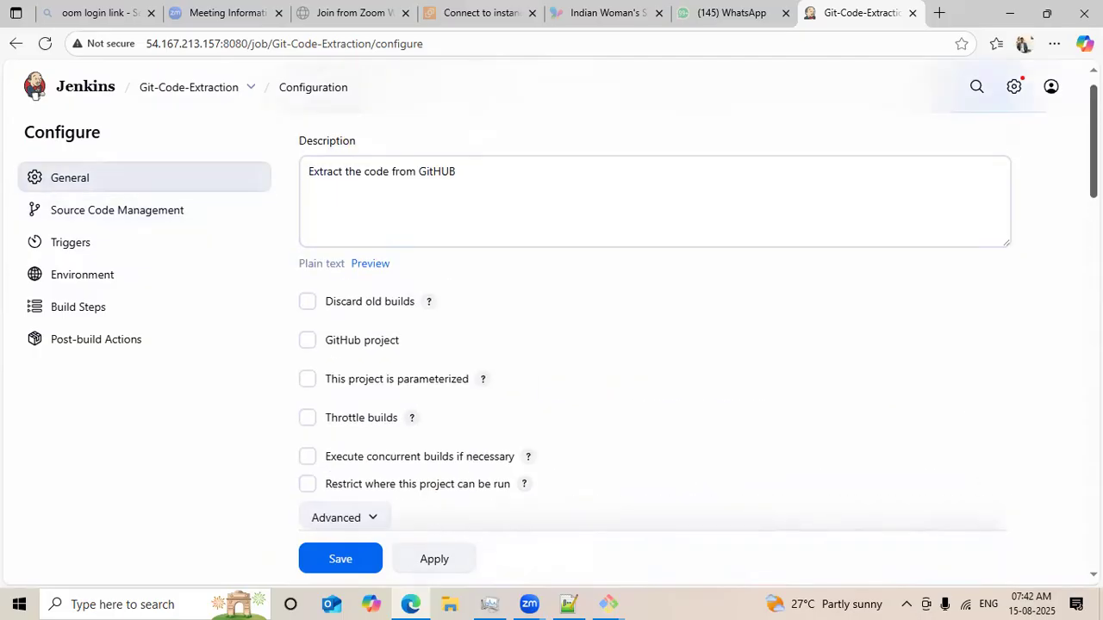
scroll(655, 321, "down", 1)
double_click(390, 449)
double_click(349, 453)
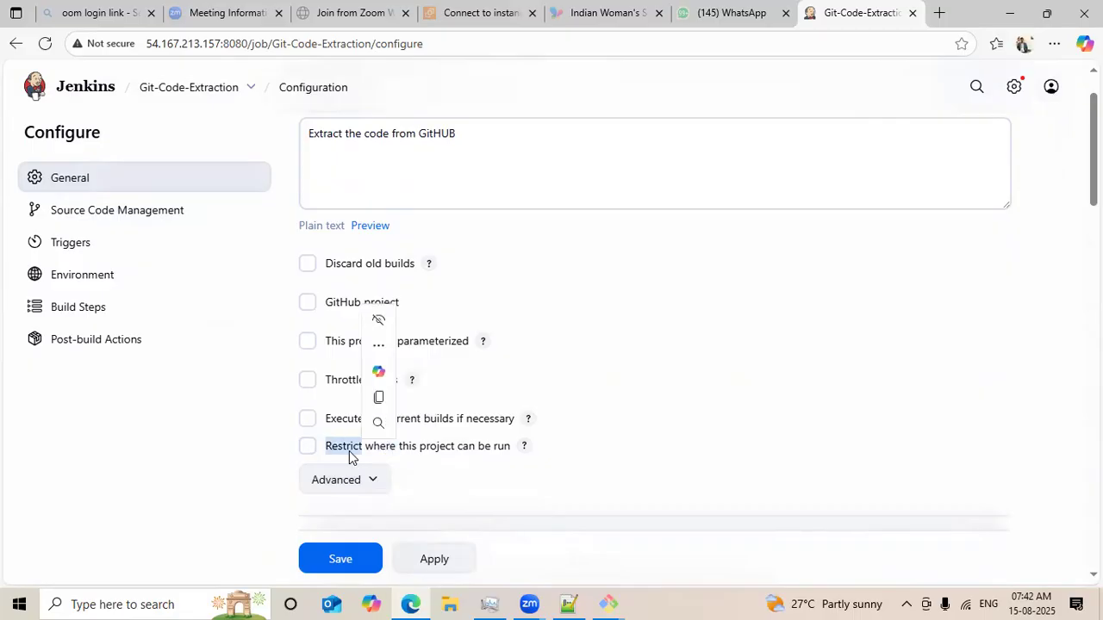
triple_click(328, 446)
double_click(305, 447)
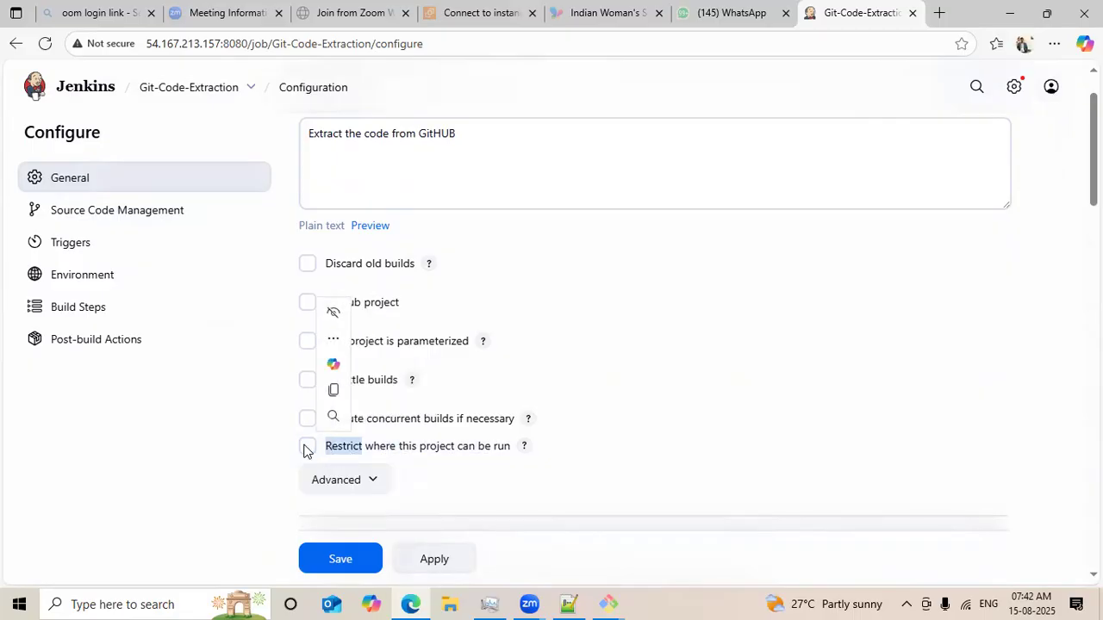
left_click(307, 446)
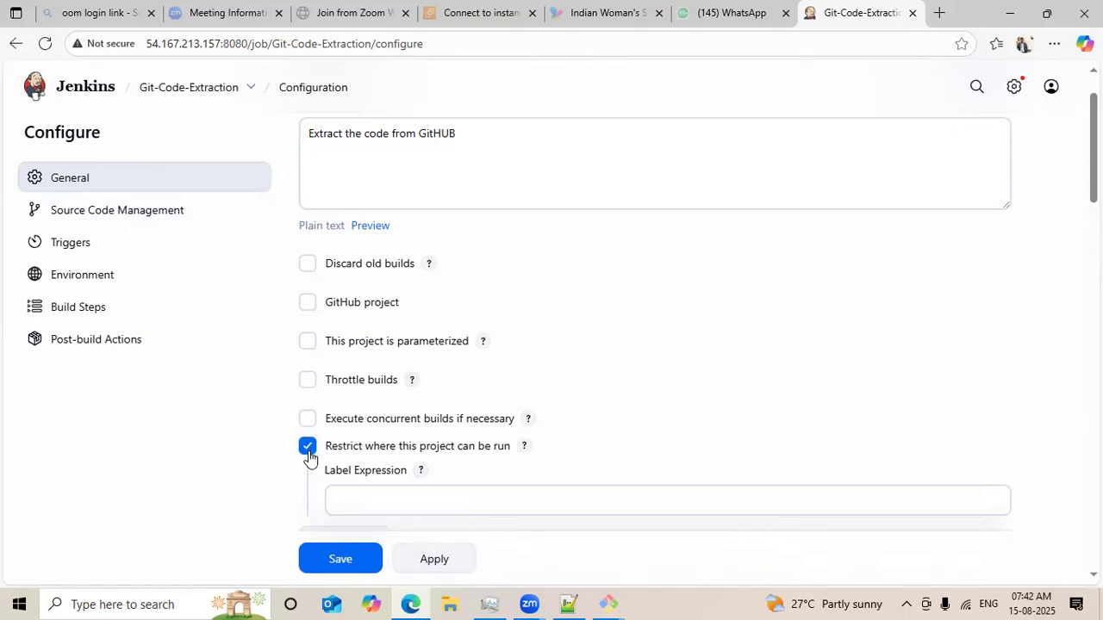
left_click(307, 448)
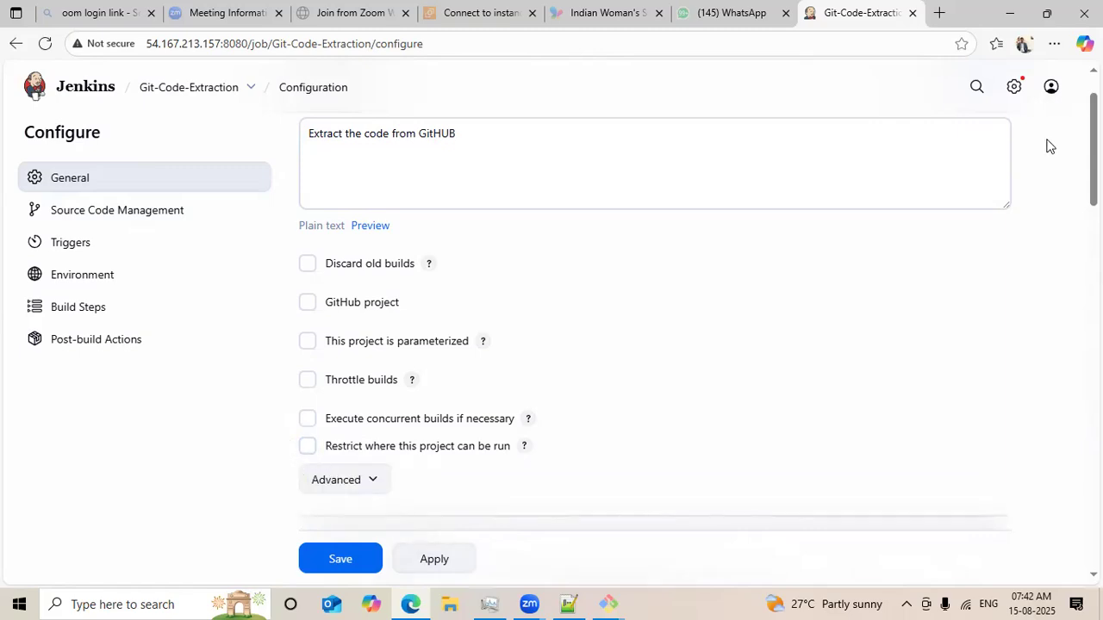
Review the Source Code Management repository URL and branch specifier again.
scroll(655, 328, "down", 2)
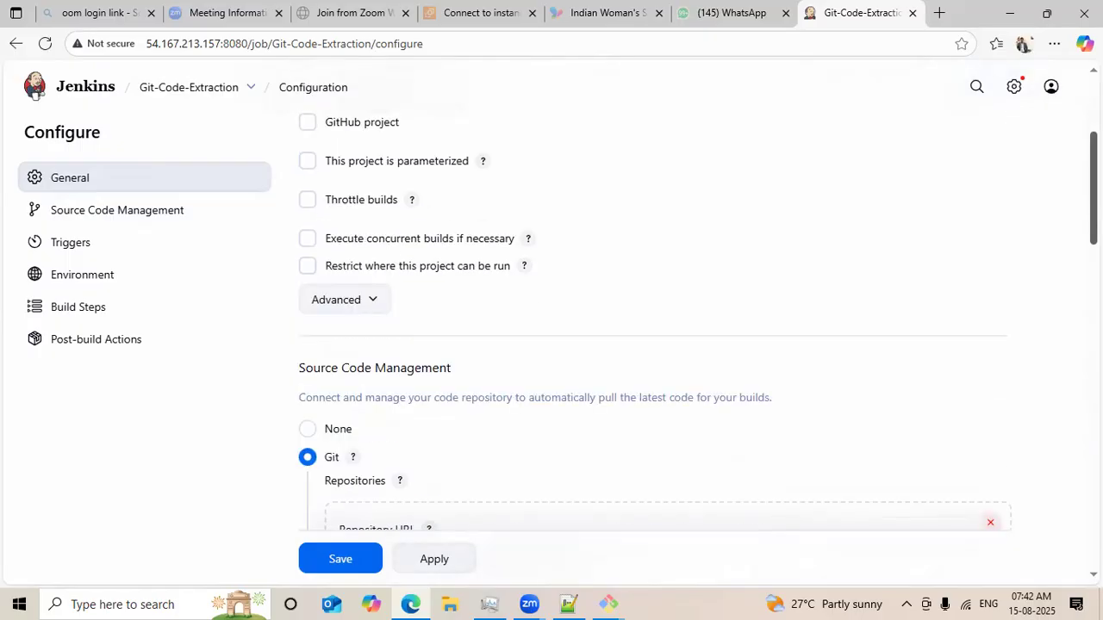
scroll(655, 328, "down", 2)
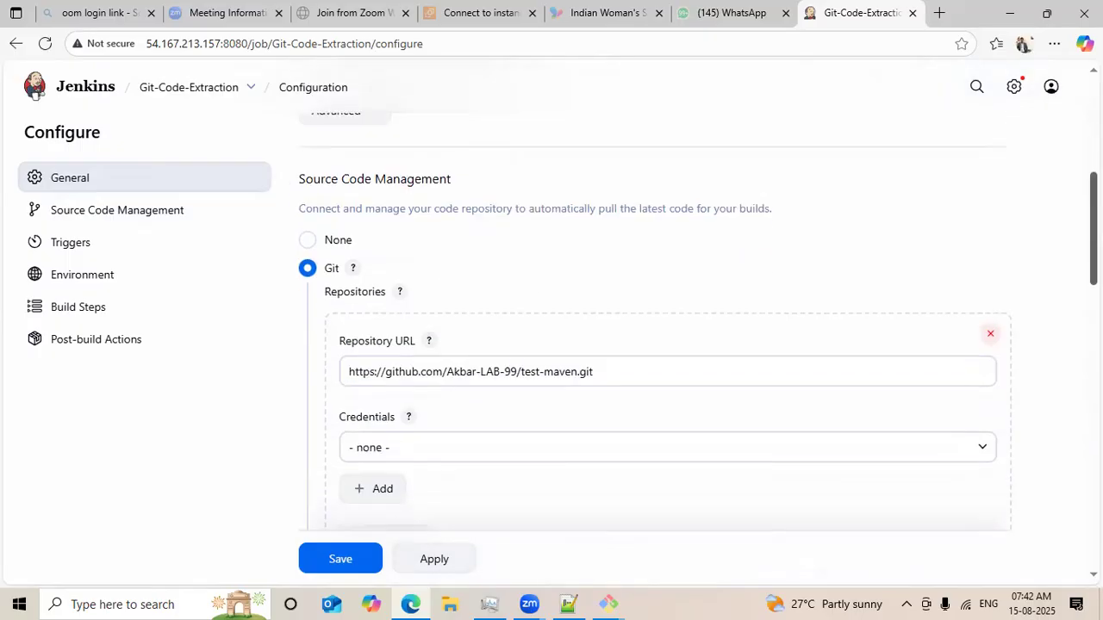
scroll(655, 327, "down", 5)
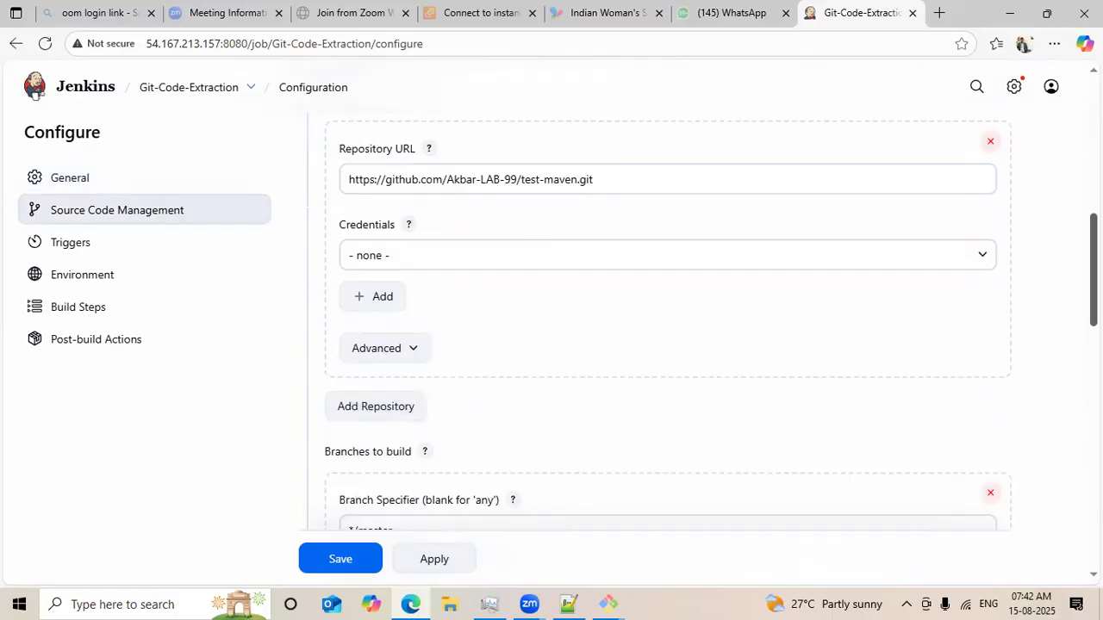
scroll(655, 327, "down", 1)
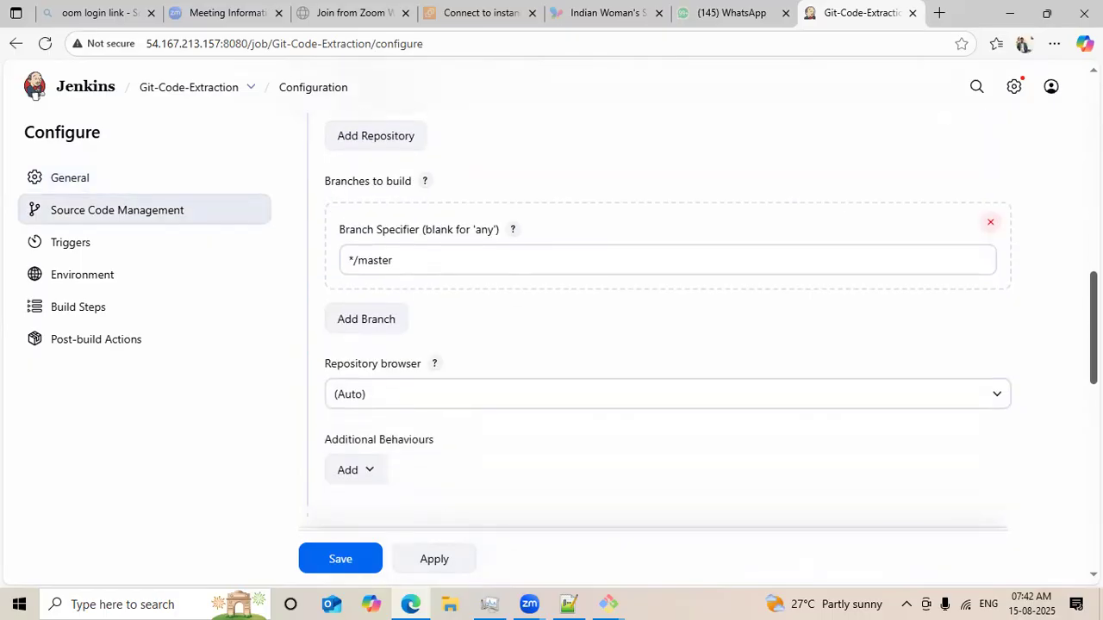
scroll(655, 328, "up", 8)
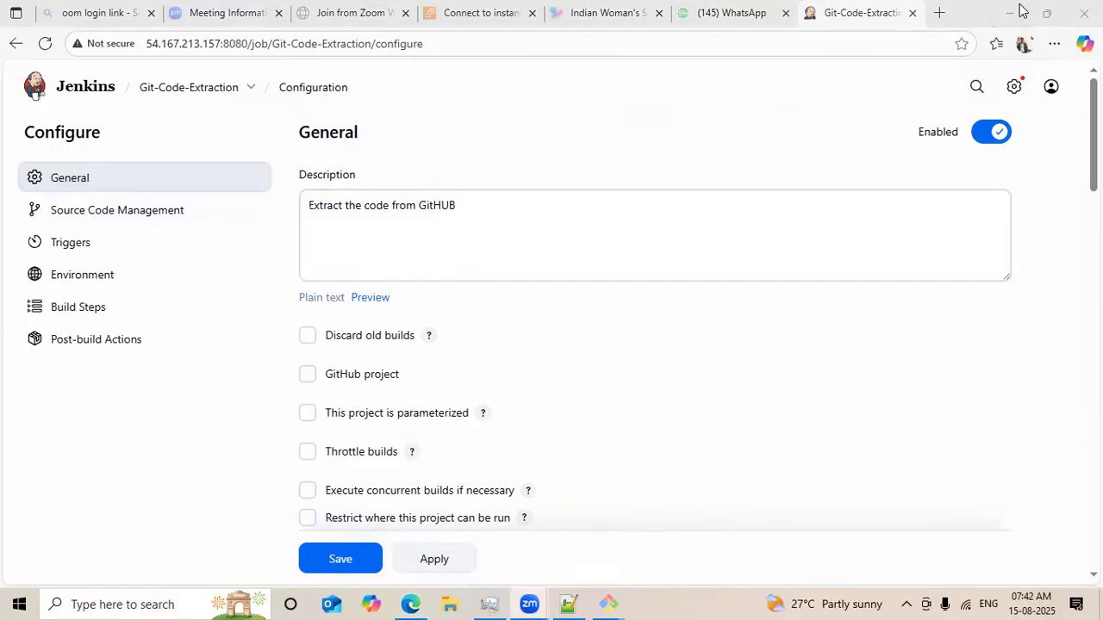
scroll(655, 344, "down", 3)
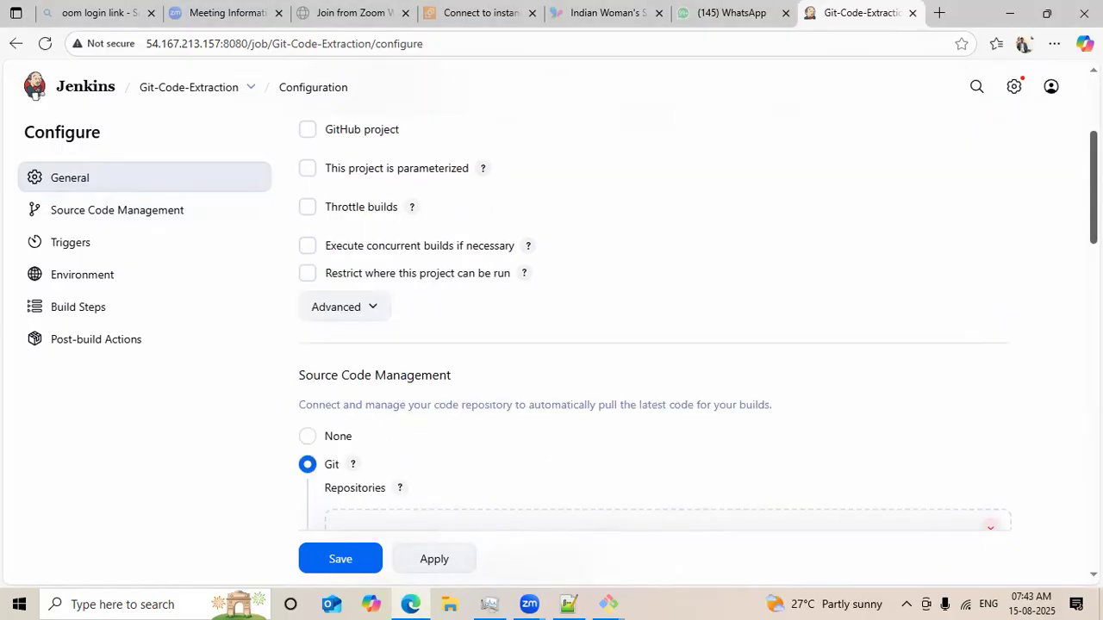
left_click(428, 278)
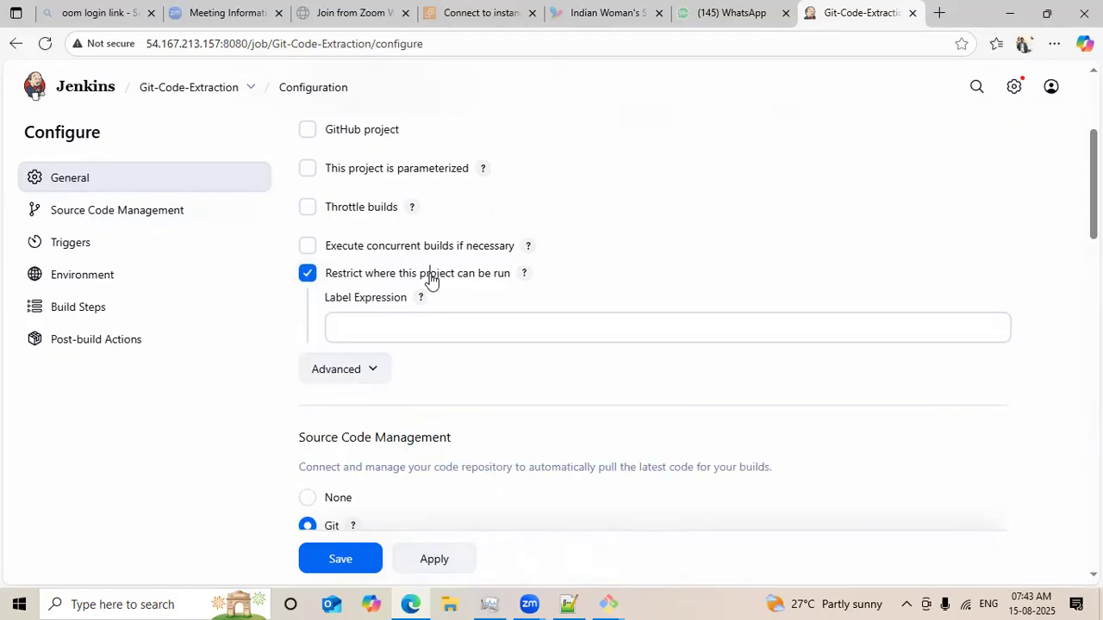
left_click(431, 281)
left_click(350, 310)
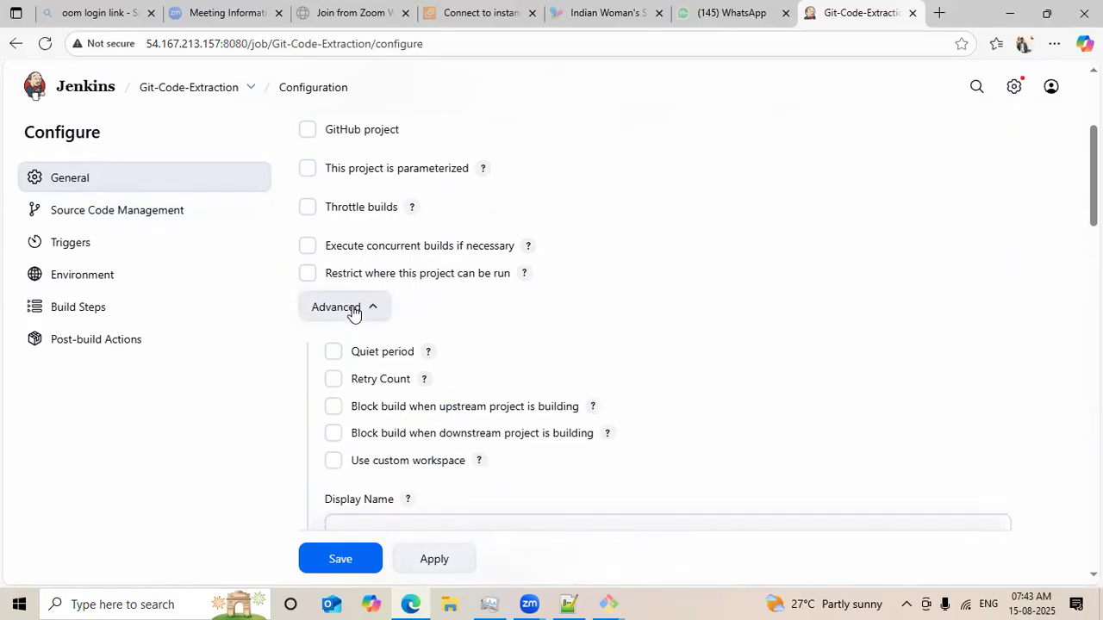
left_click(352, 310)
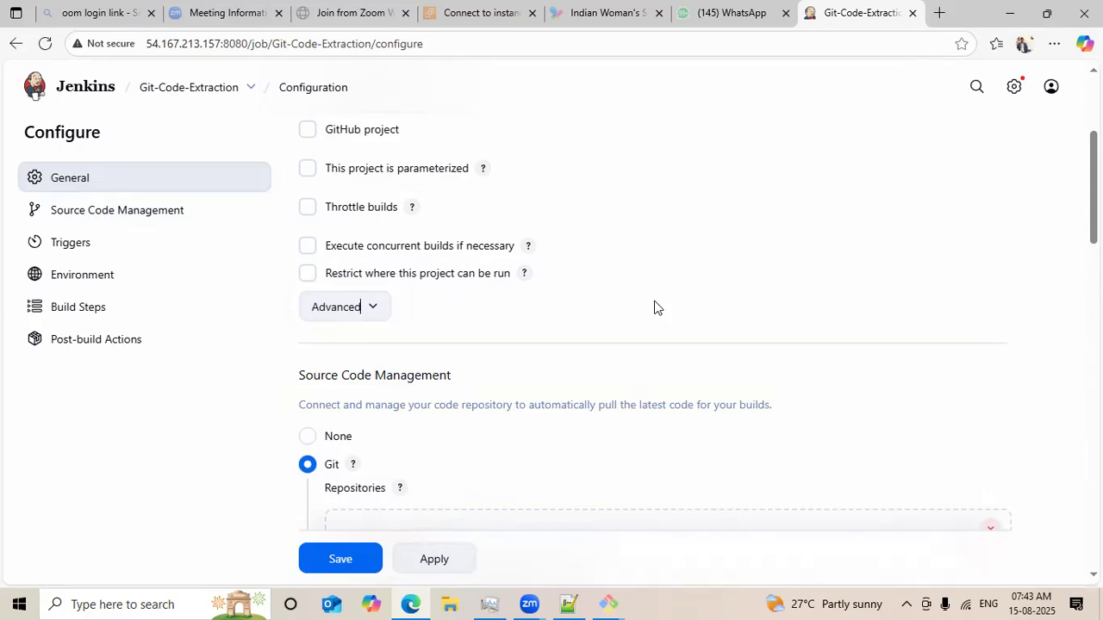
Apply and save the job configuration, then start two new builds of Git-Code-Extraction.
left_click(437, 564)
left_click(367, 567)
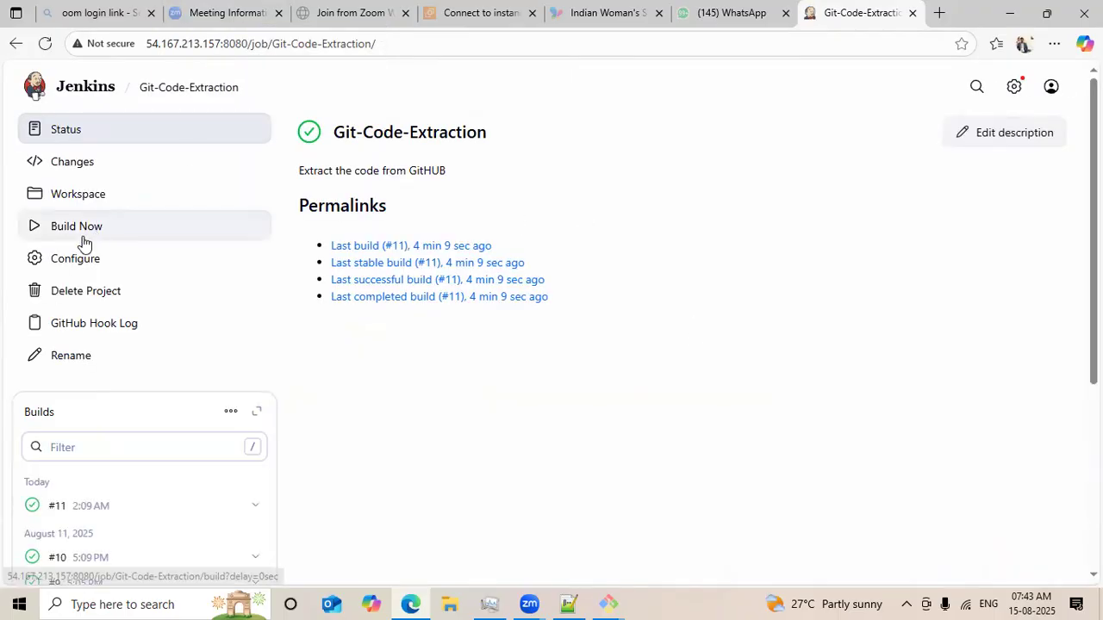
left_click(100, 229)
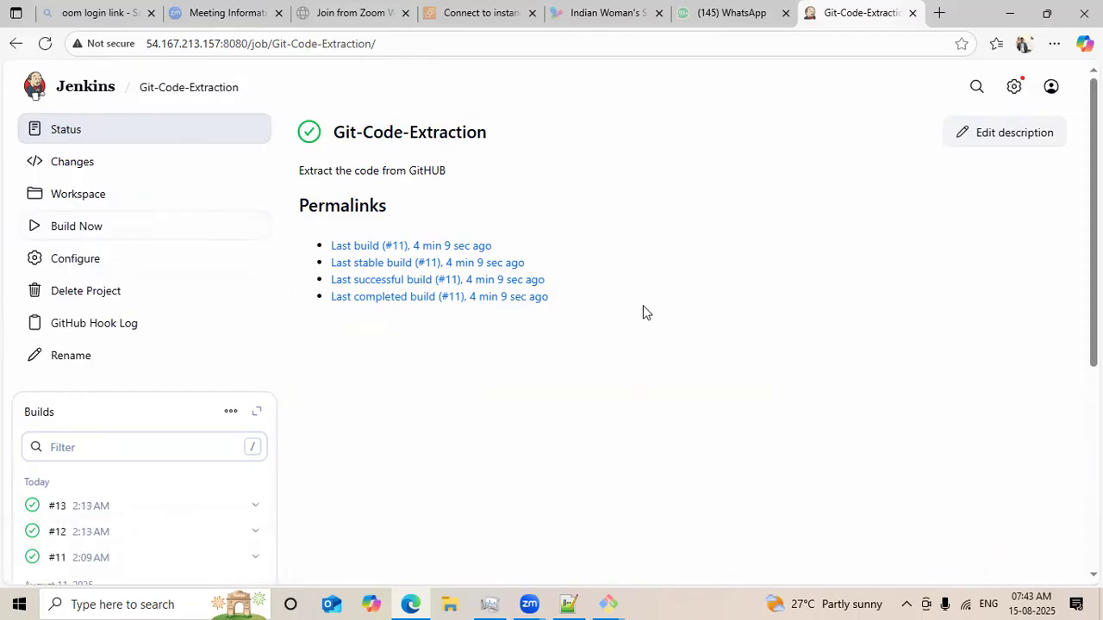
left_click(76, 242)
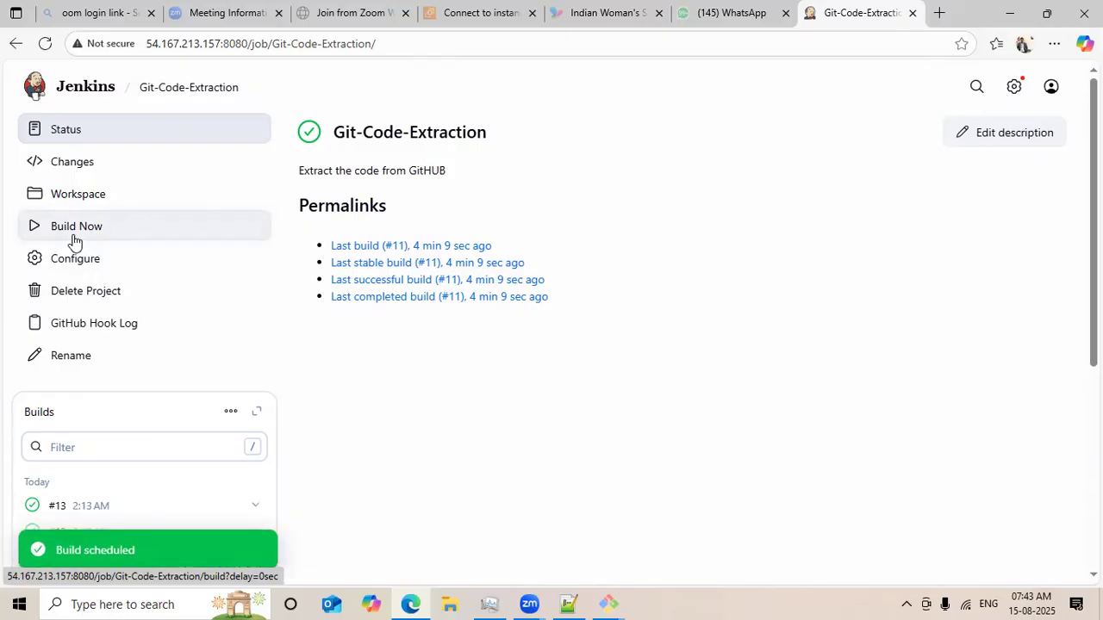
Duplicate the job page in a new tab, return to the original tab and open build #16.
middle_click(54, 53)
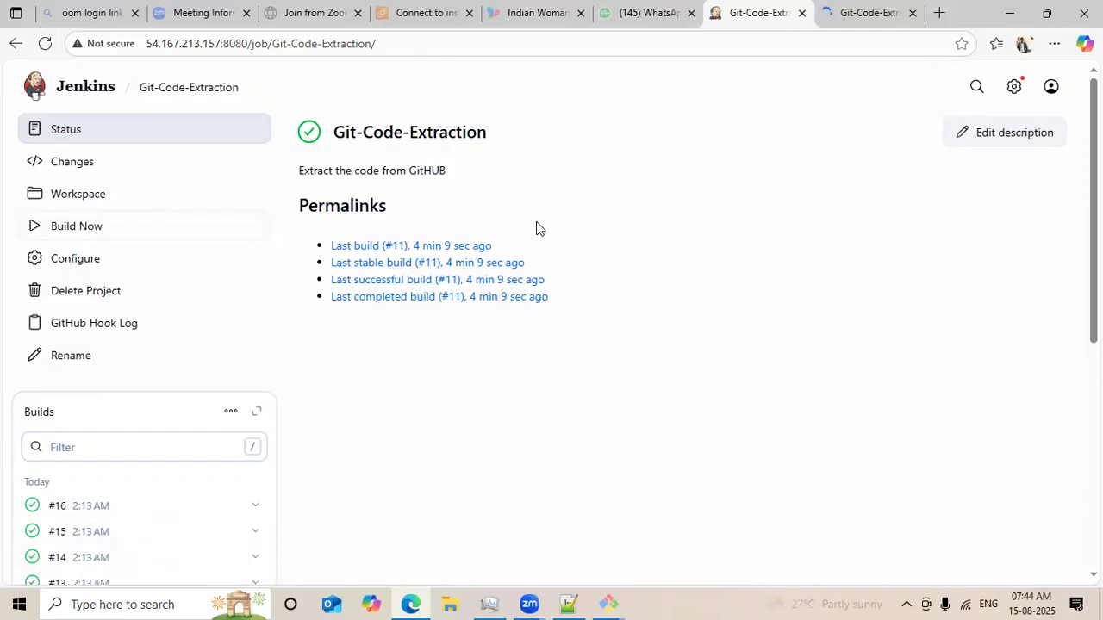
left_click(844, 16)
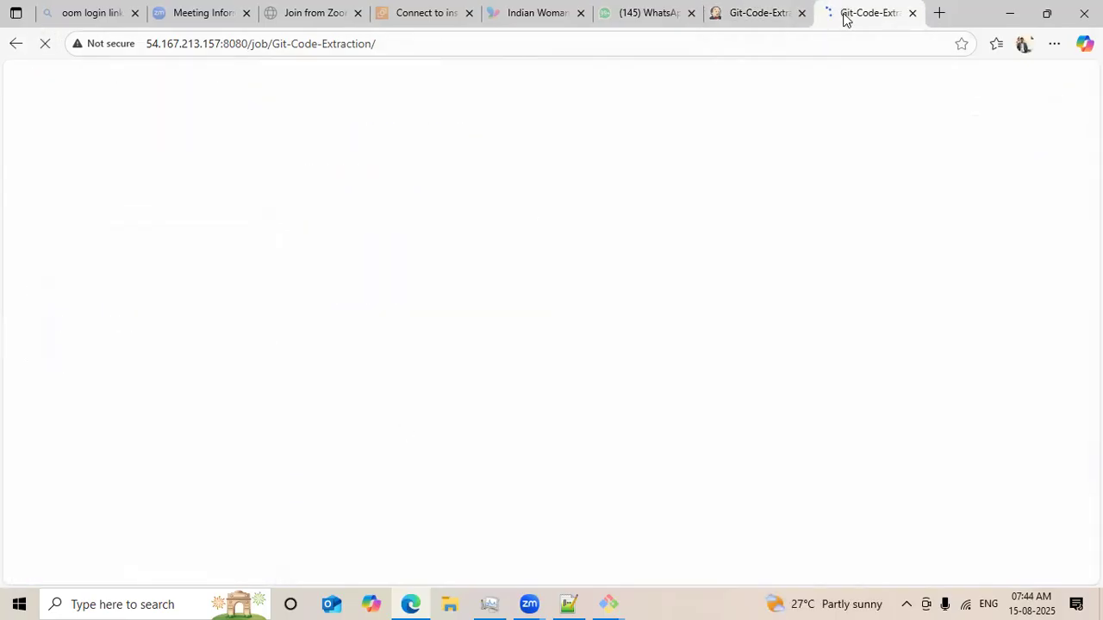
left_click(734, 6)
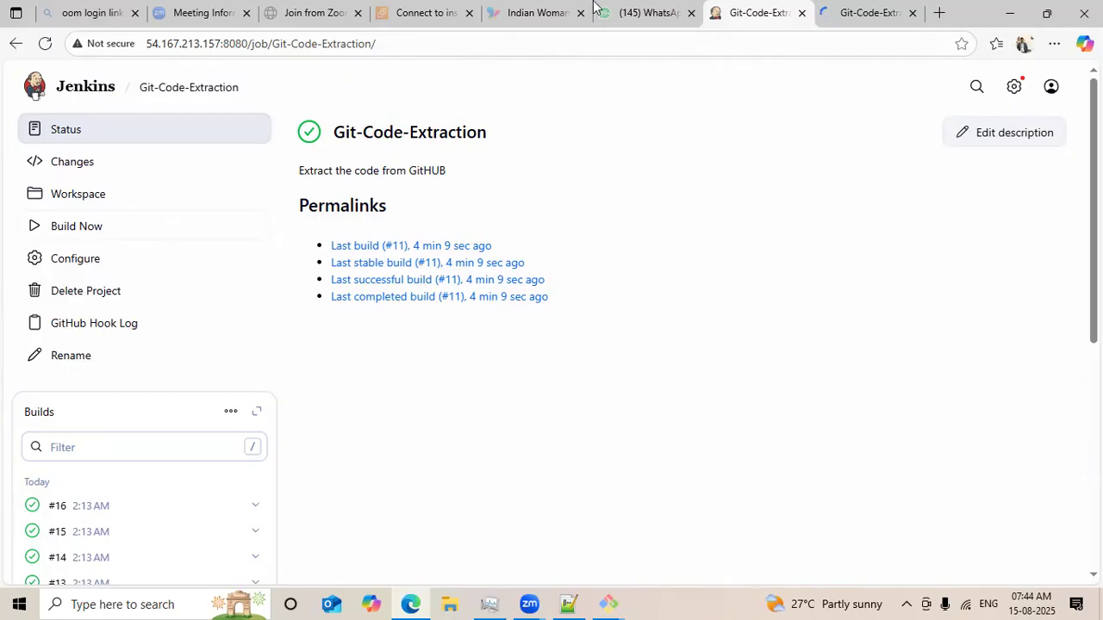
left_click(56, 512)
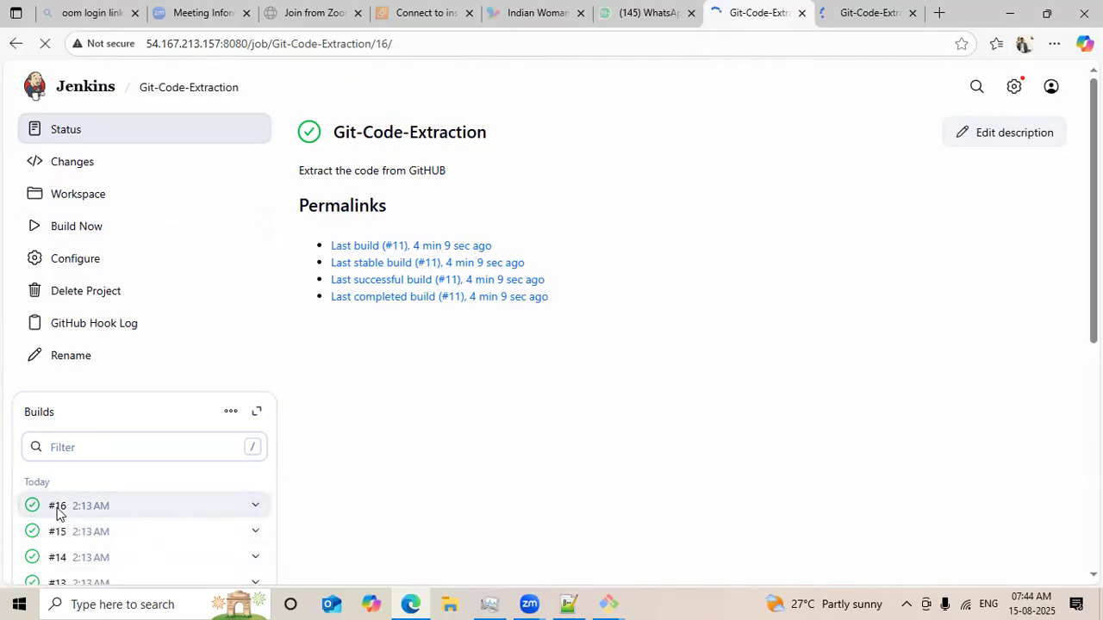